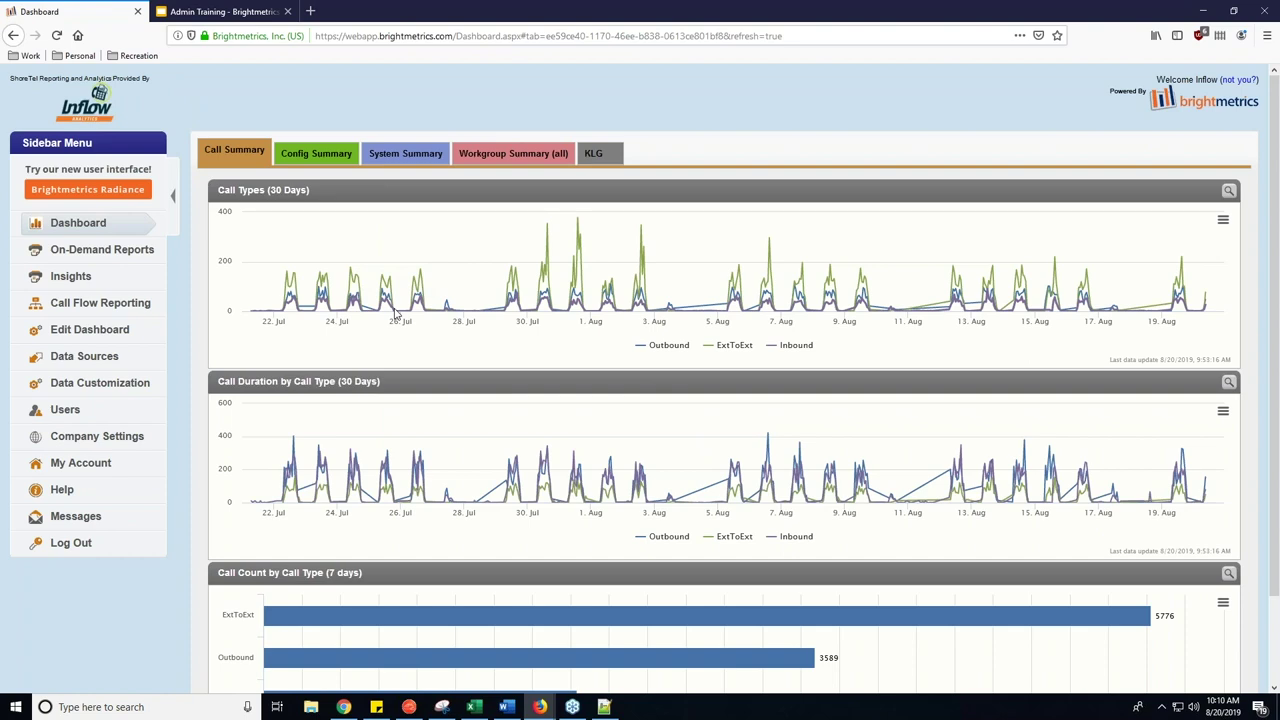
# - Open the User Activity Detail standard report under On-Demand Reports
pyautogui.click(443, 35)
pyautogui.moveTo(453, 35); pyautogui.dragTo(315, 35)
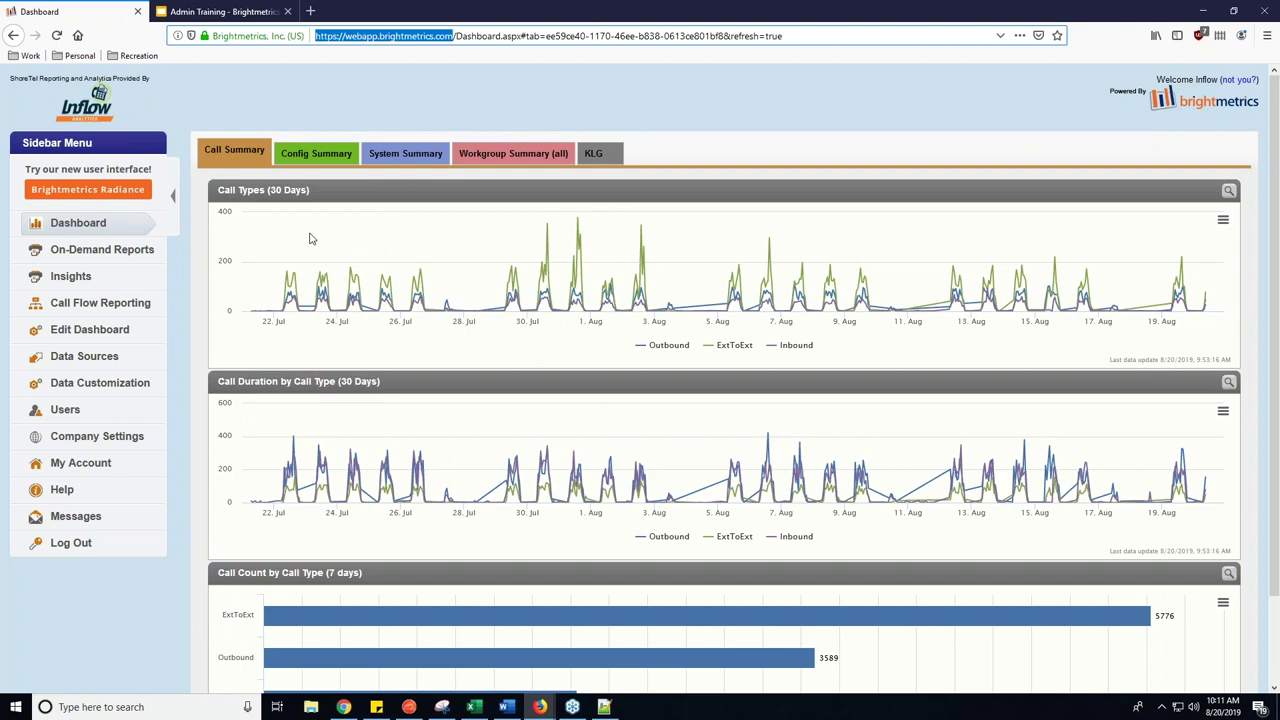
pyautogui.click(104, 251)
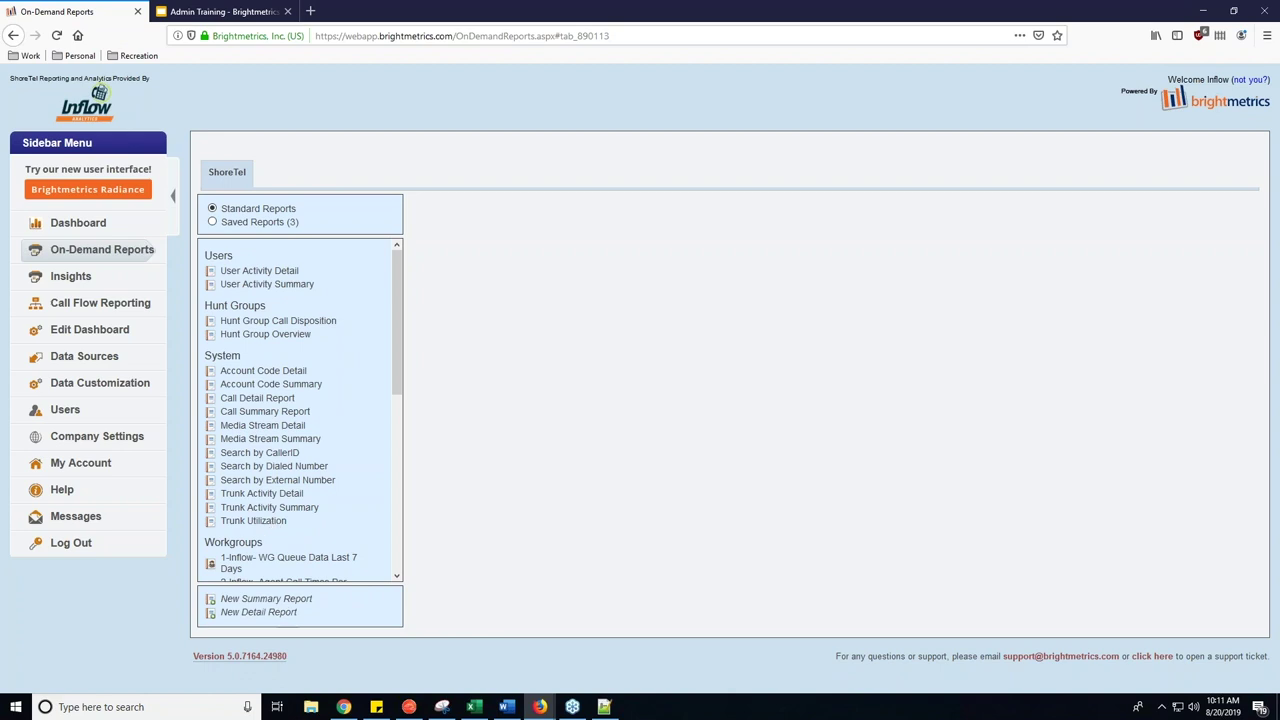
pyautogui.moveTo(396, 280)
pyautogui.mouseDown()
pyautogui.moveTo(396, 322)
pyautogui.moveTo(396, 284)
pyautogui.mouseUp()
pyautogui.moveTo(240, 260); pyautogui.dragTo(209, 256)
pyautogui.click(262, 271)
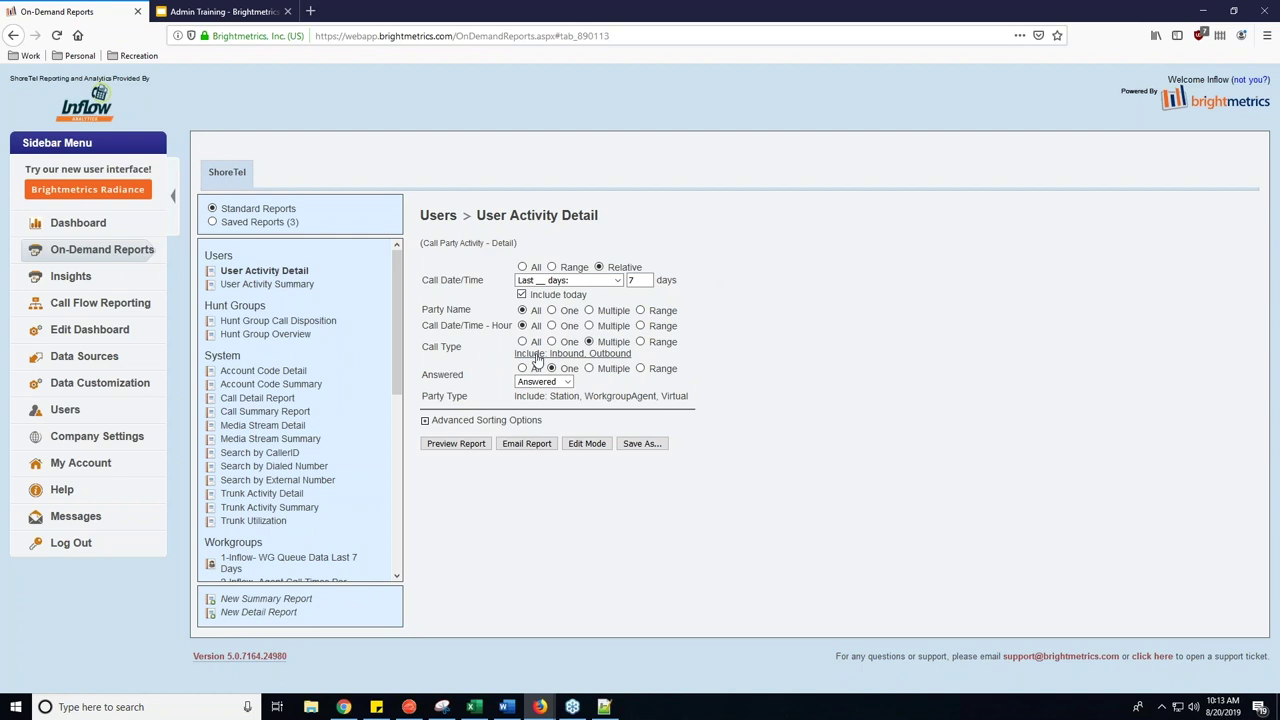
# - Set the report's relative Call Date/Time period to Yesterday
pyautogui.doubleClick(632, 280)
pyautogui.click(567, 280)
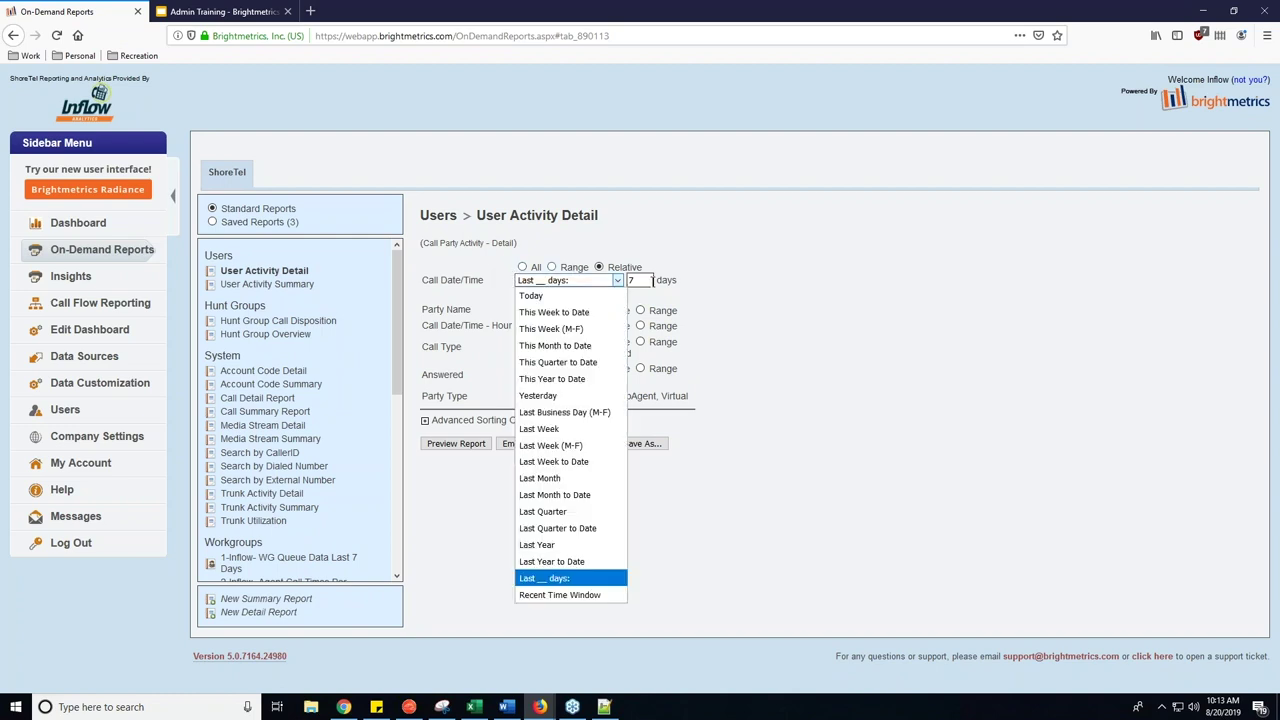
pyautogui.click(558, 404)
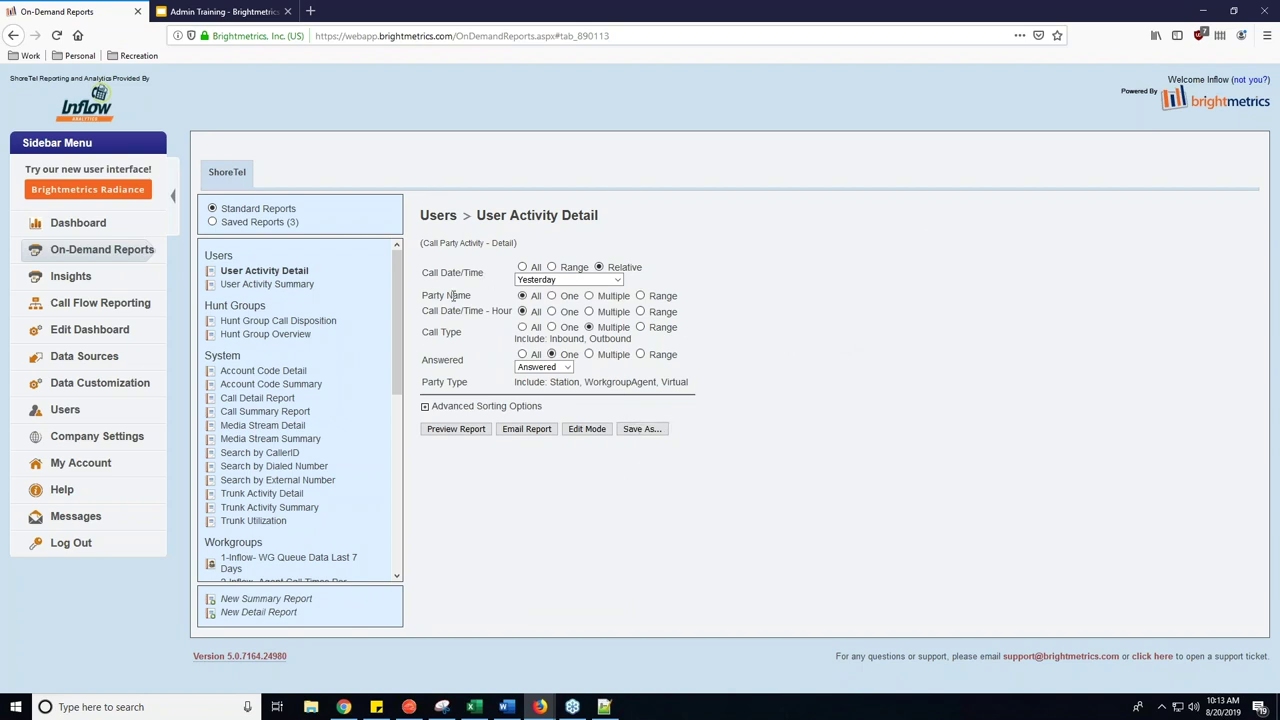
# - Switch the Party Name filter to One and browse the available parties without picking one
pyautogui.moveTo(466, 296); pyautogui.dragTo(421, 297)
pyautogui.click(551, 297)
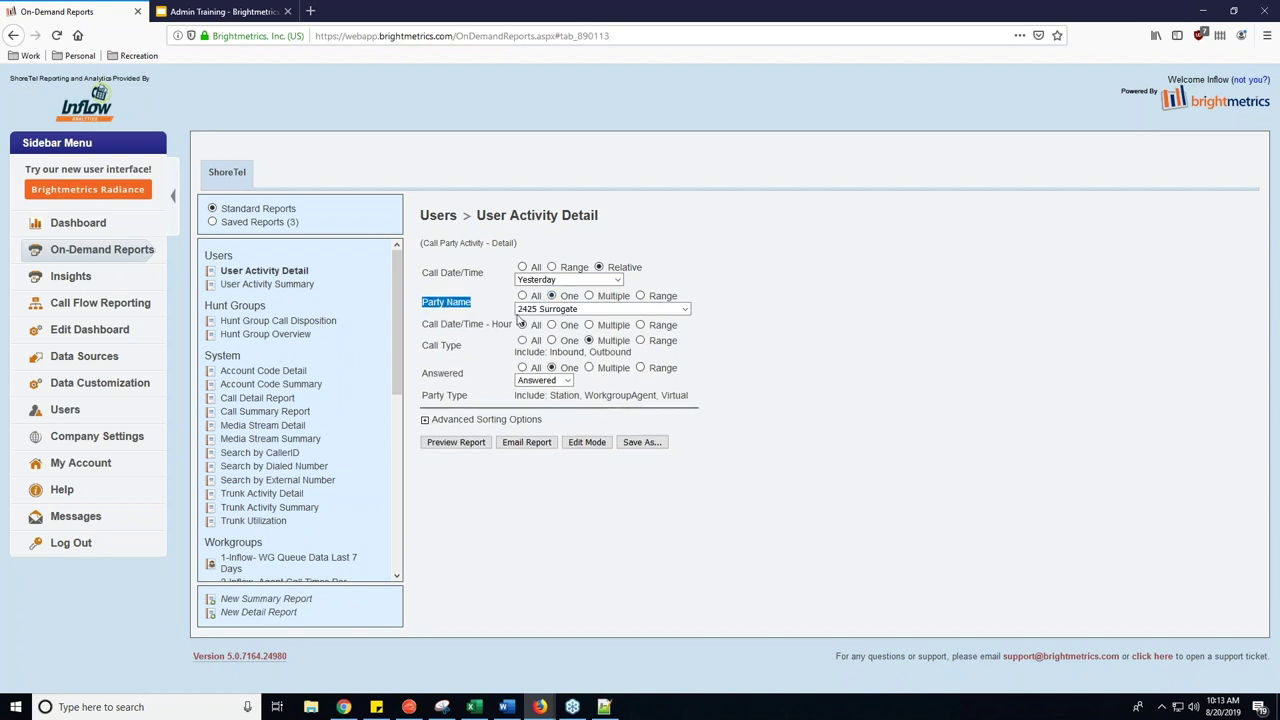
pyautogui.click(684, 310)
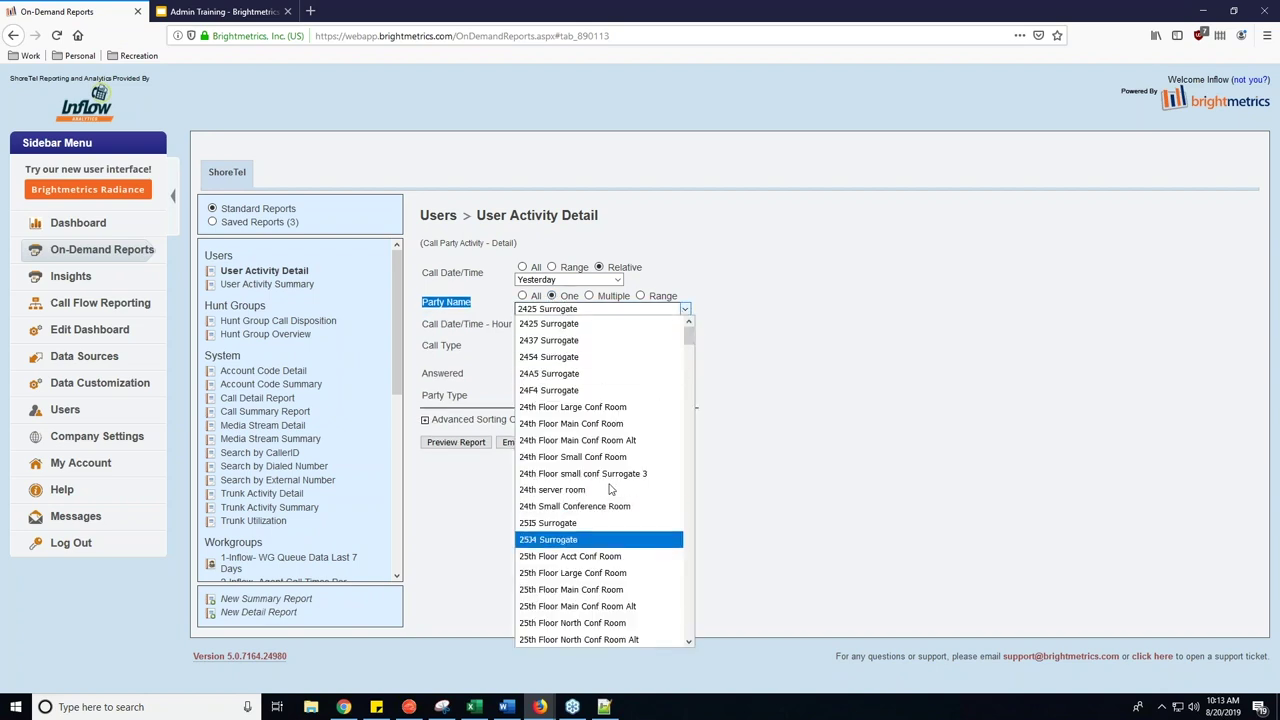
pyautogui.moveTo(688, 336); pyautogui.dragTo(697, 467)
pyautogui.click(697, 467)
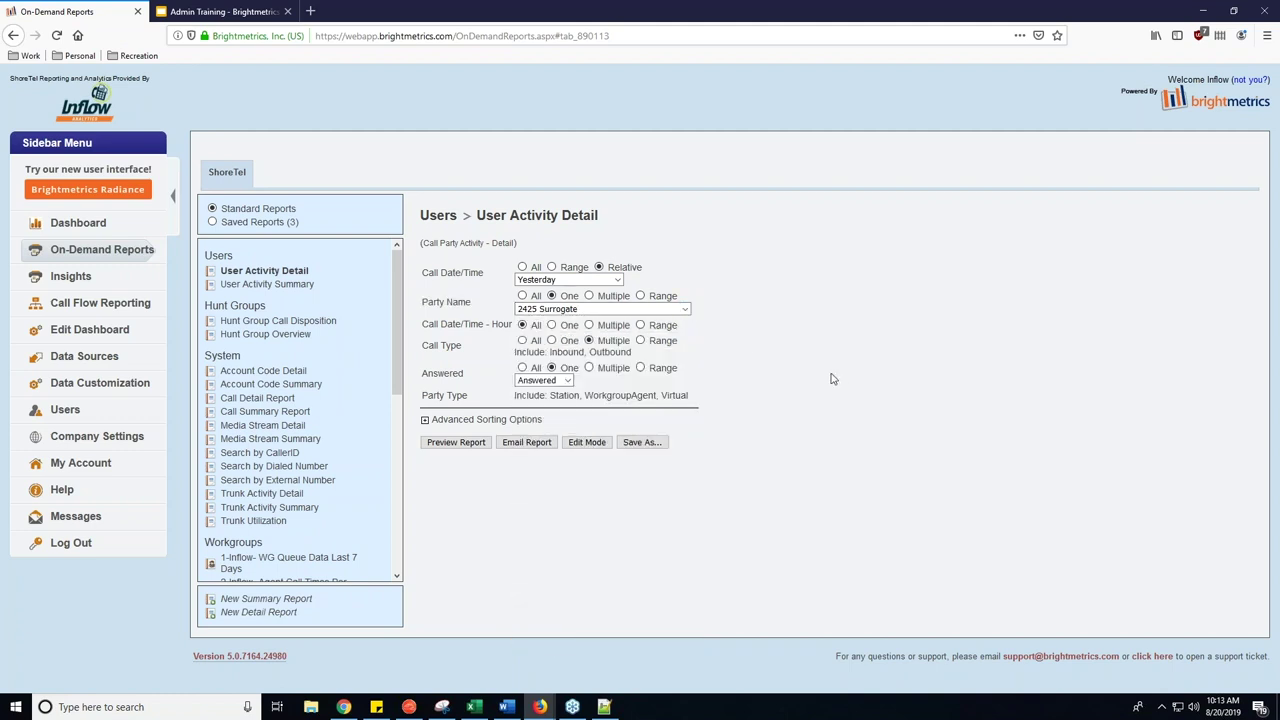
# - Switch the Party Name filter to Multiple, view its value selection dialog and cancel it
pyautogui.click(588, 296)
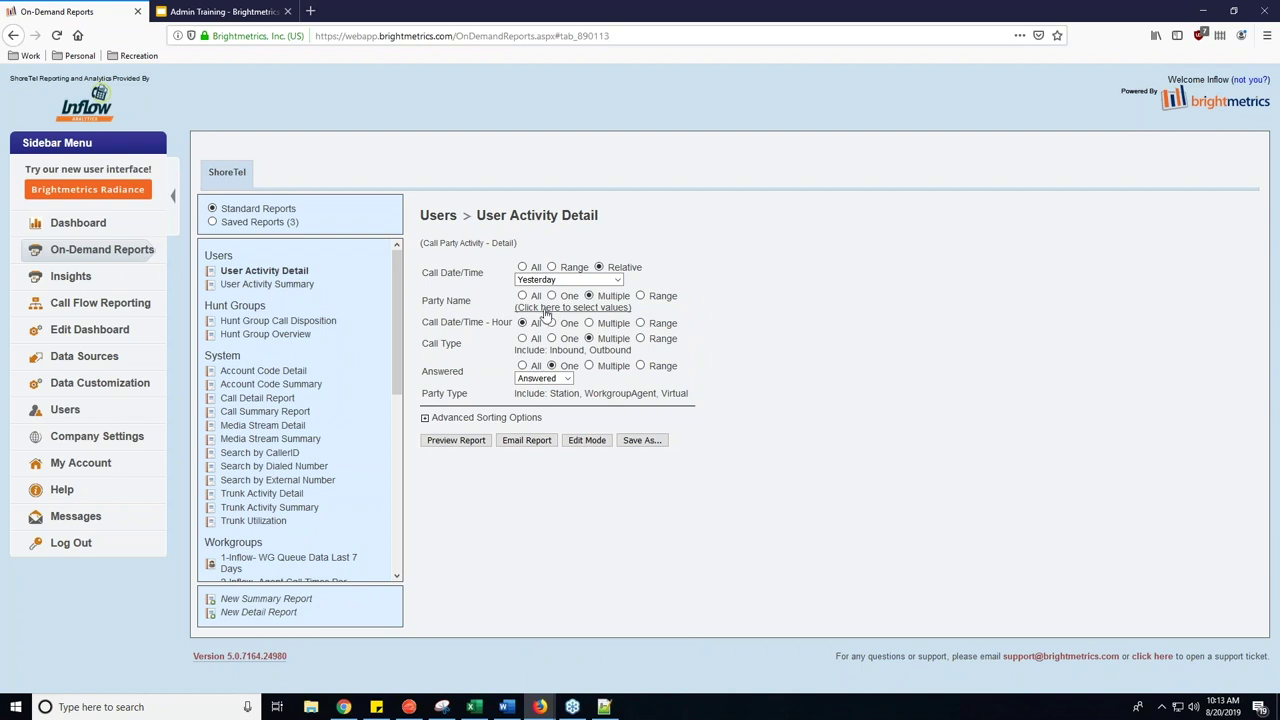
pyautogui.click(546, 310)
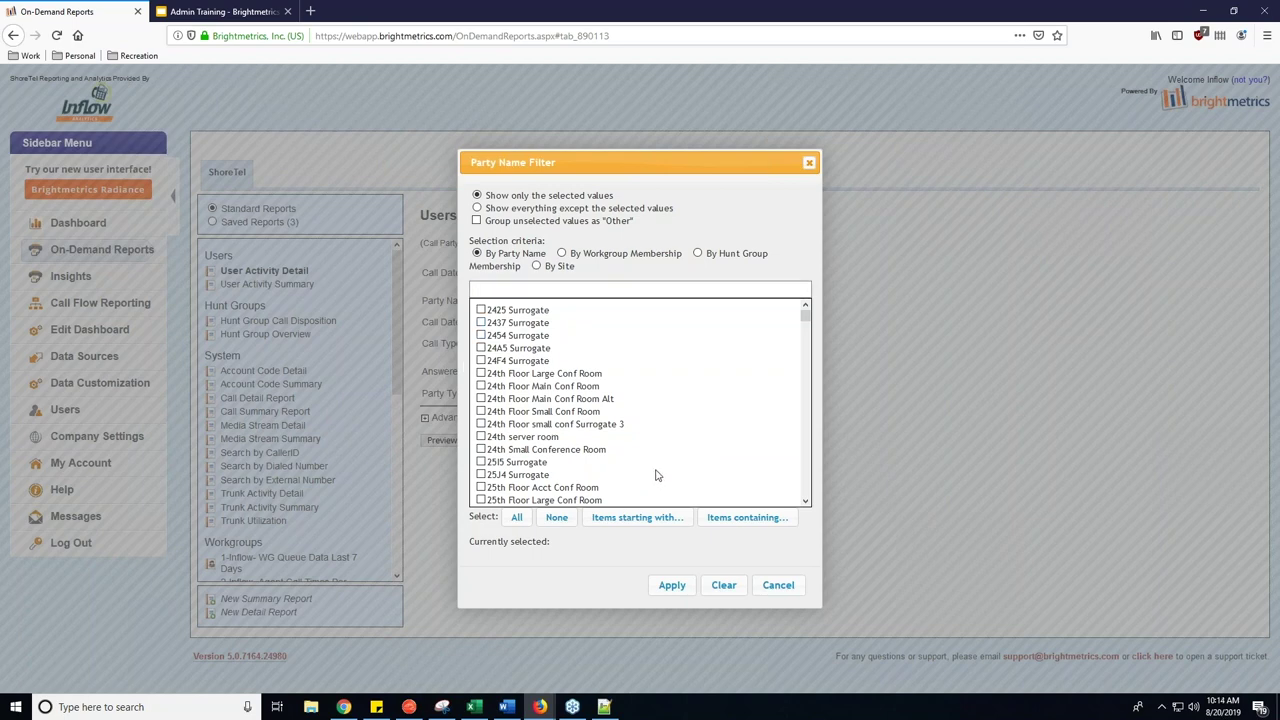
pyautogui.click(777, 588)
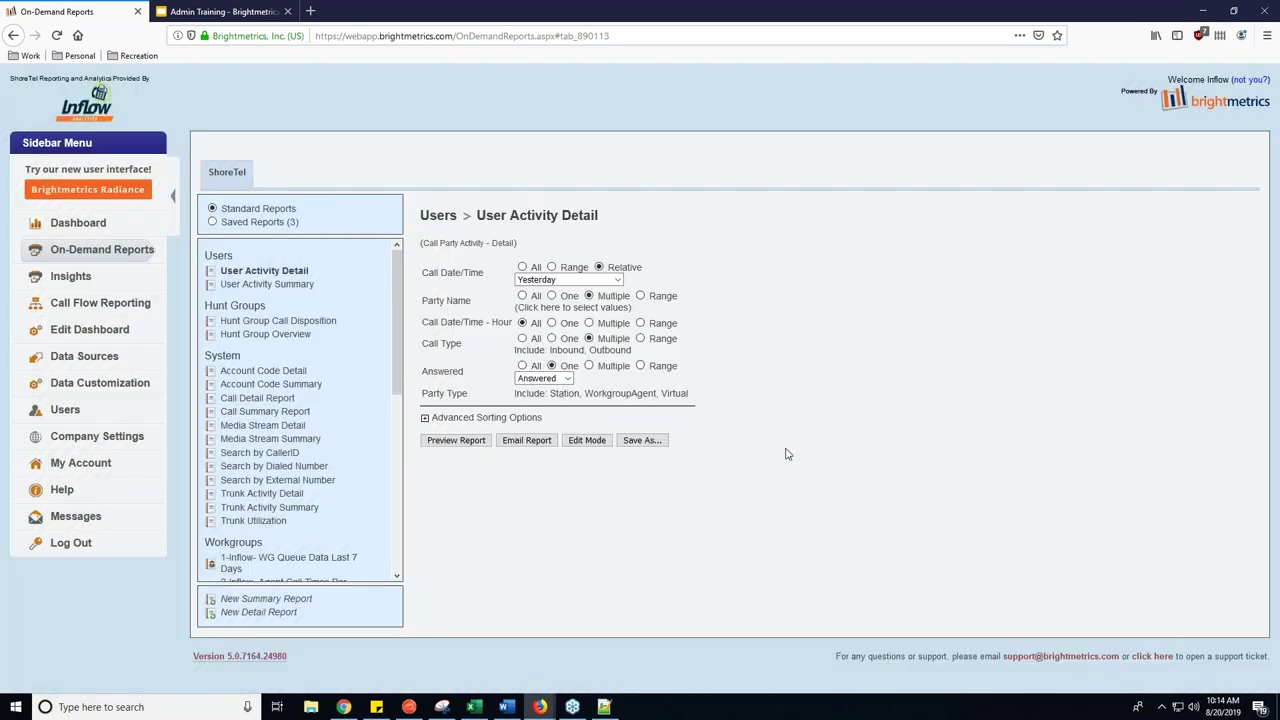
# - Try a Party Name range from 2425 Surrogate to ED Overflow and reset the filter to All
pyautogui.click(641, 296)
pyautogui.click(713, 311)
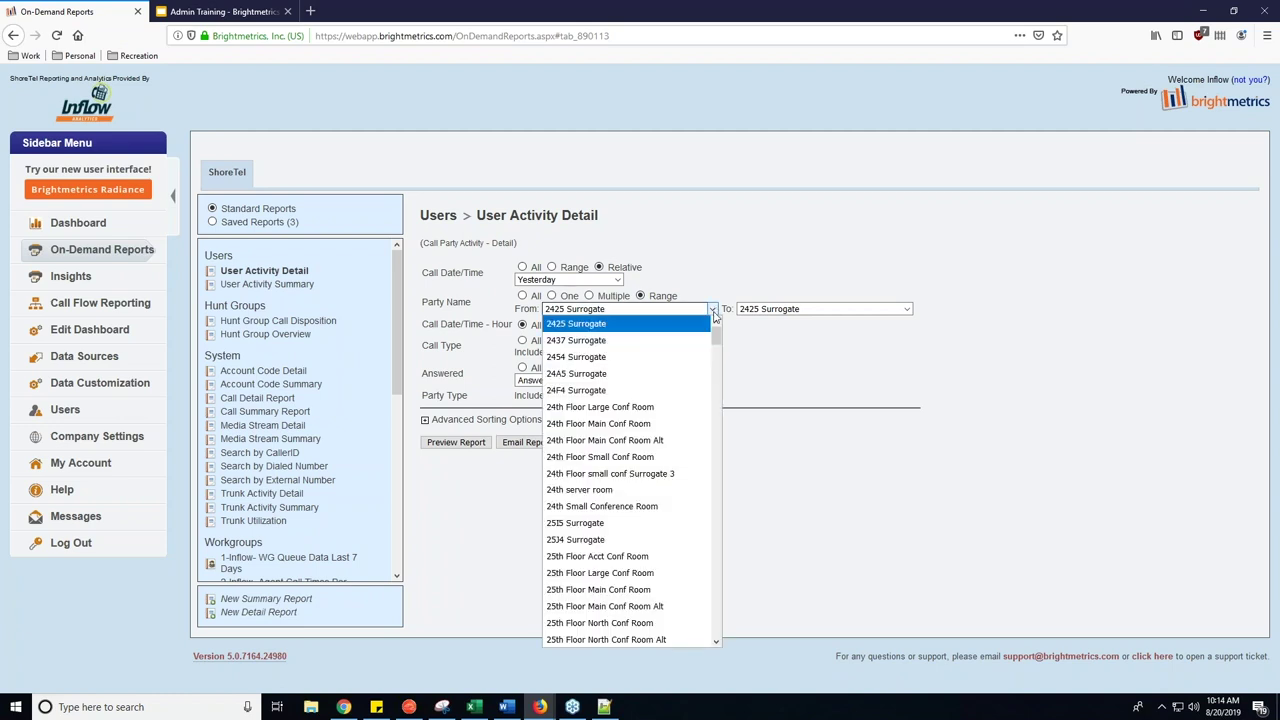
pyautogui.click(708, 312)
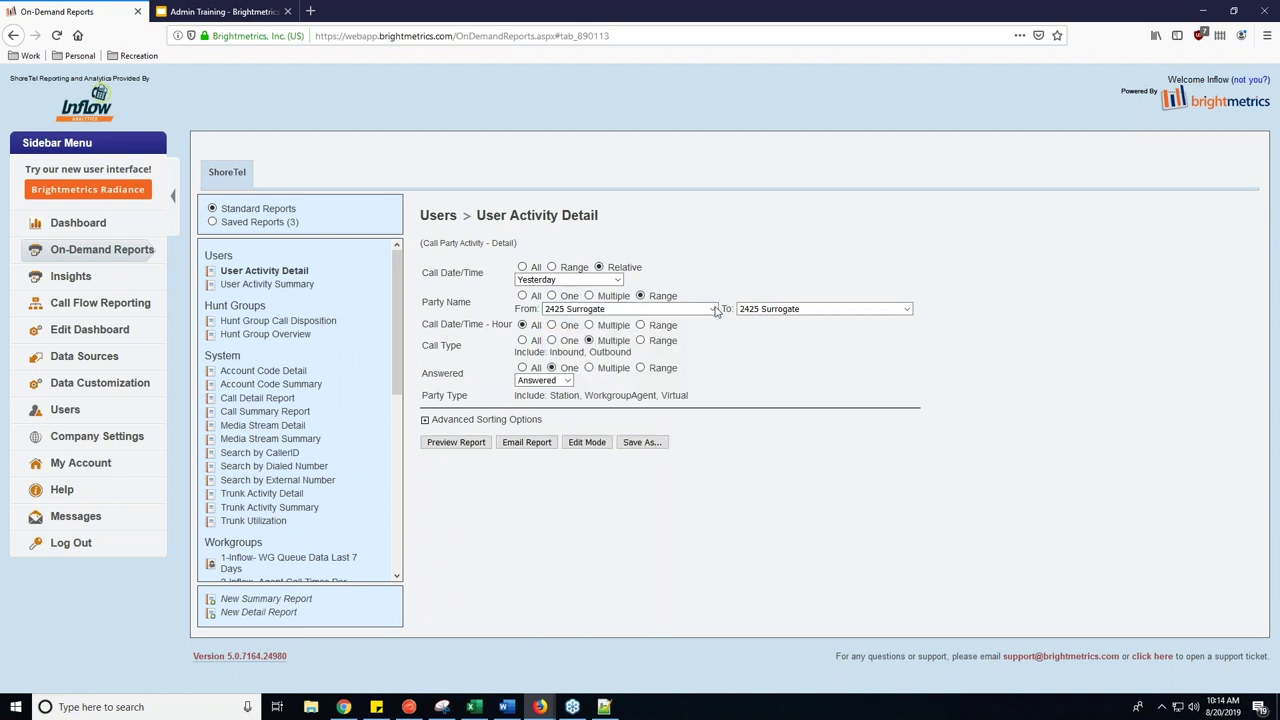
pyautogui.click(655, 312)
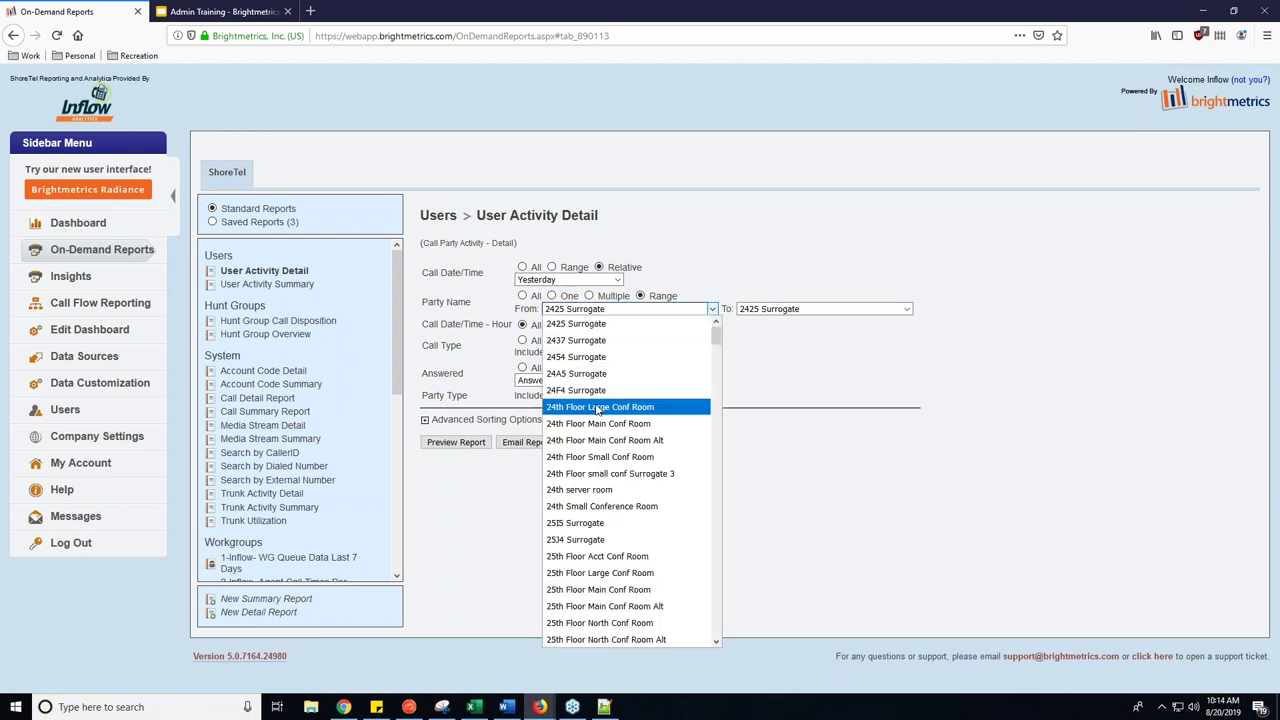
pyautogui.click(550, 316)
pyautogui.click(900, 309)
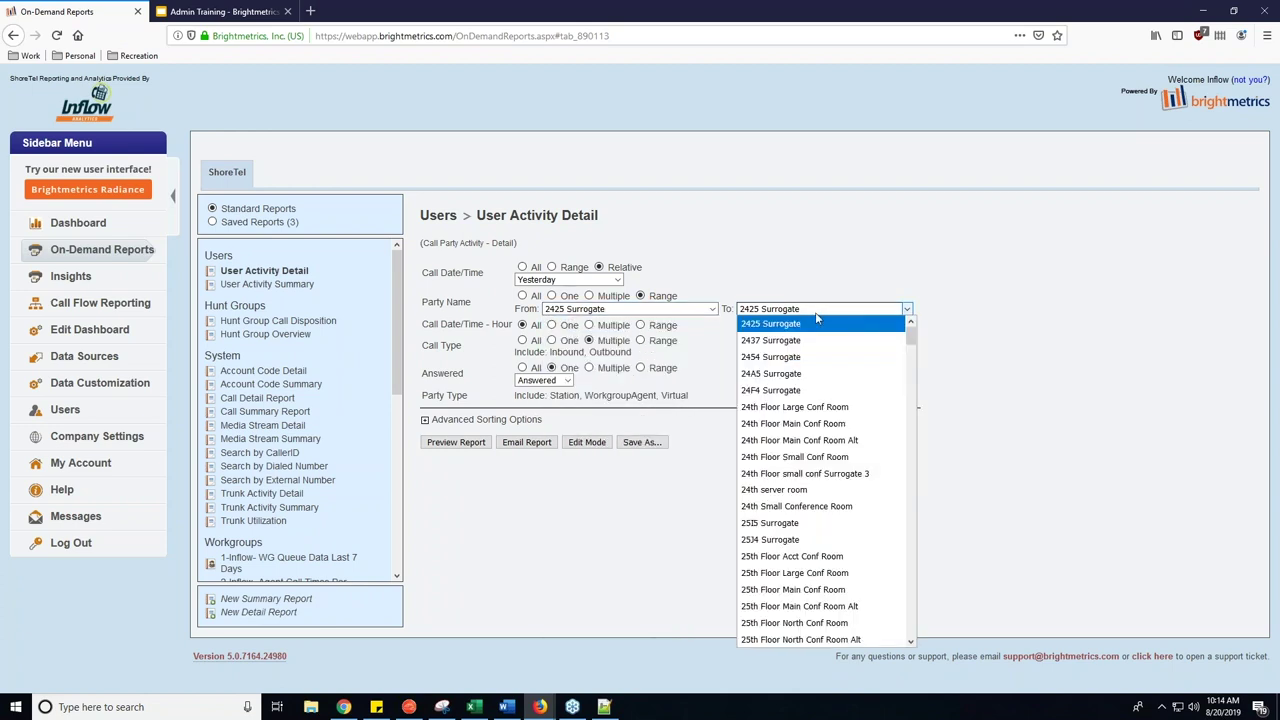
pyautogui.moveTo(910, 341); pyautogui.dragTo(914, 446)
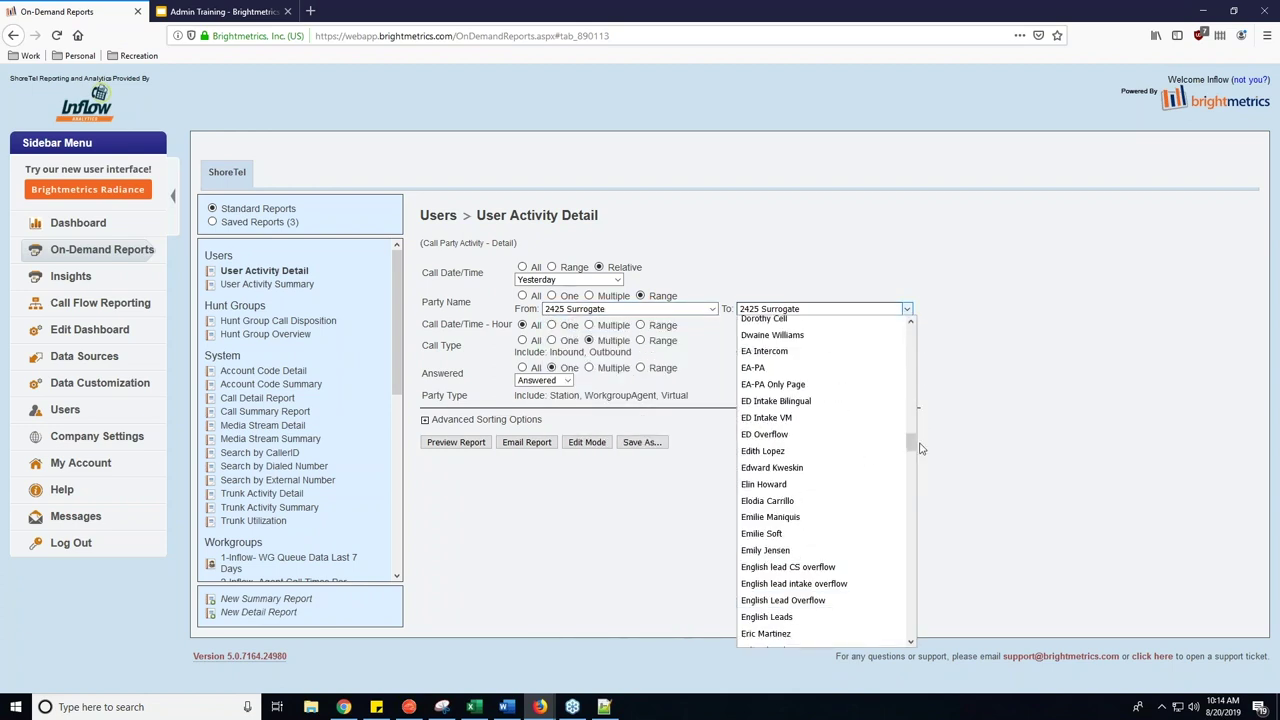
pyautogui.click(800, 432)
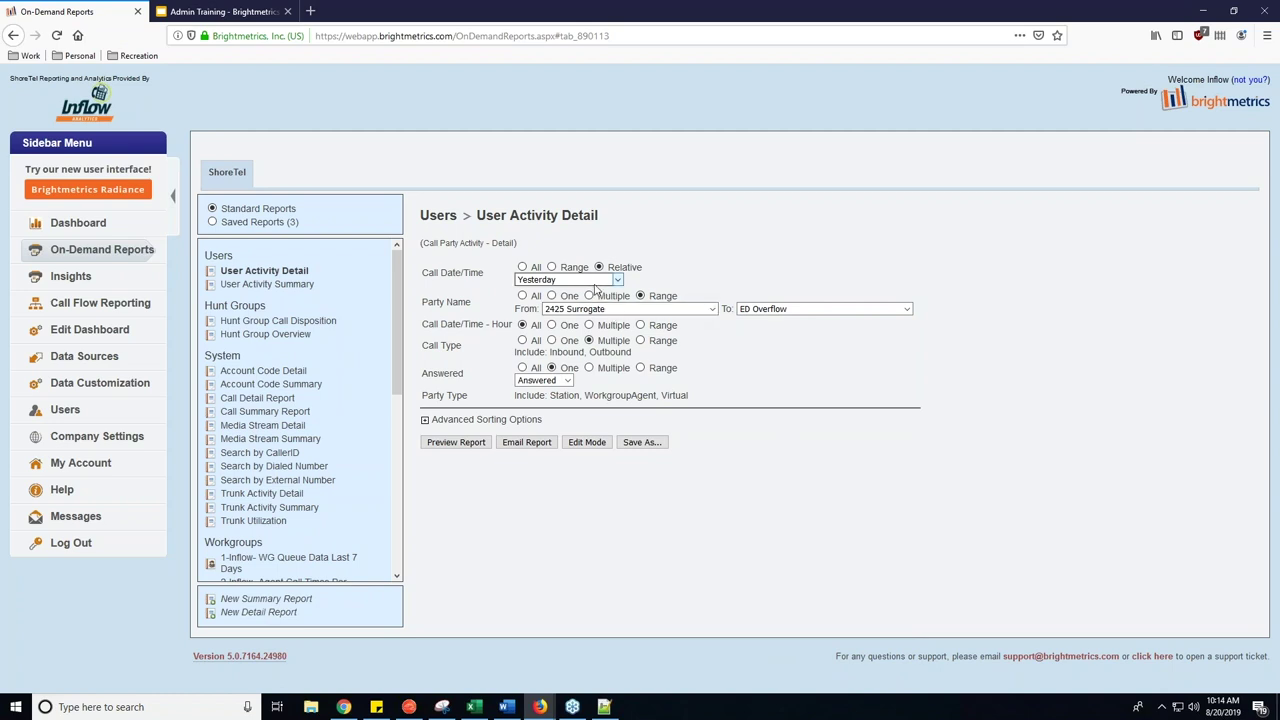
pyautogui.click(522, 296)
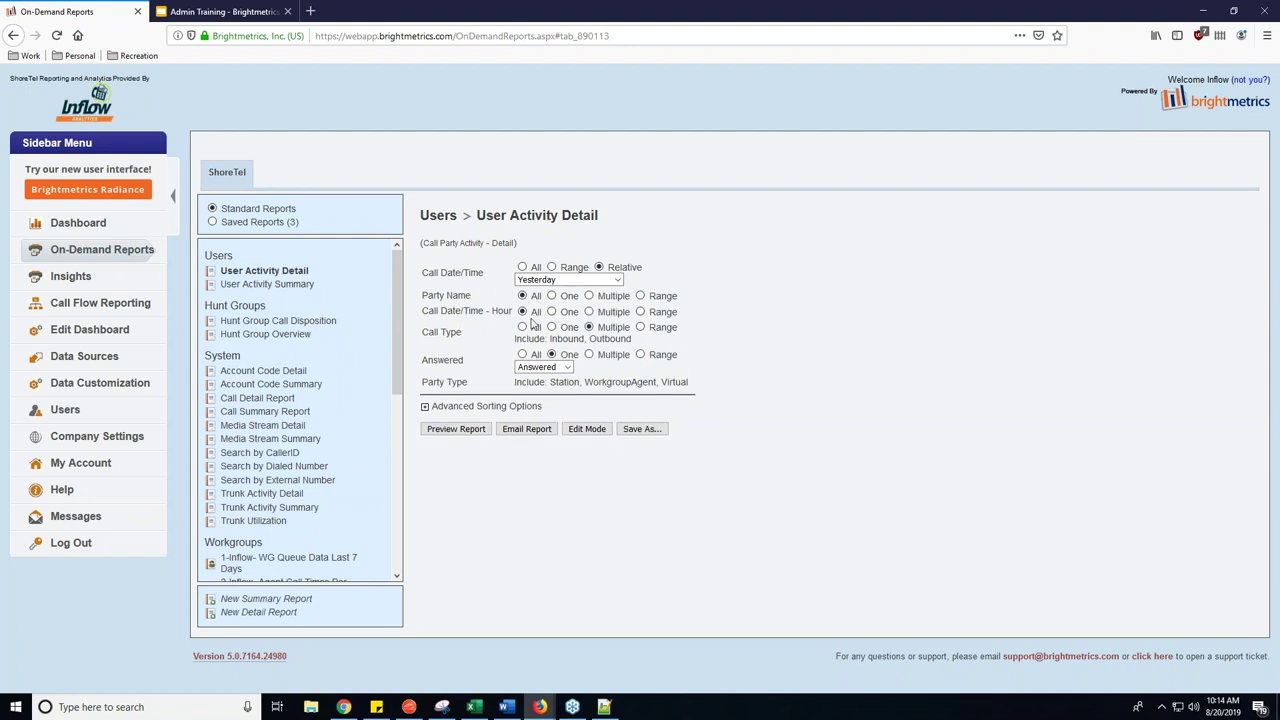
# - Switch the Call Date/Time - Hour filter to One and browse the available hours without changing the selection
pyautogui.moveTo(511, 313); pyautogui.dragTo(492, 316)
pyautogui.click(551, 311)
pyautogui.click(528, 324)
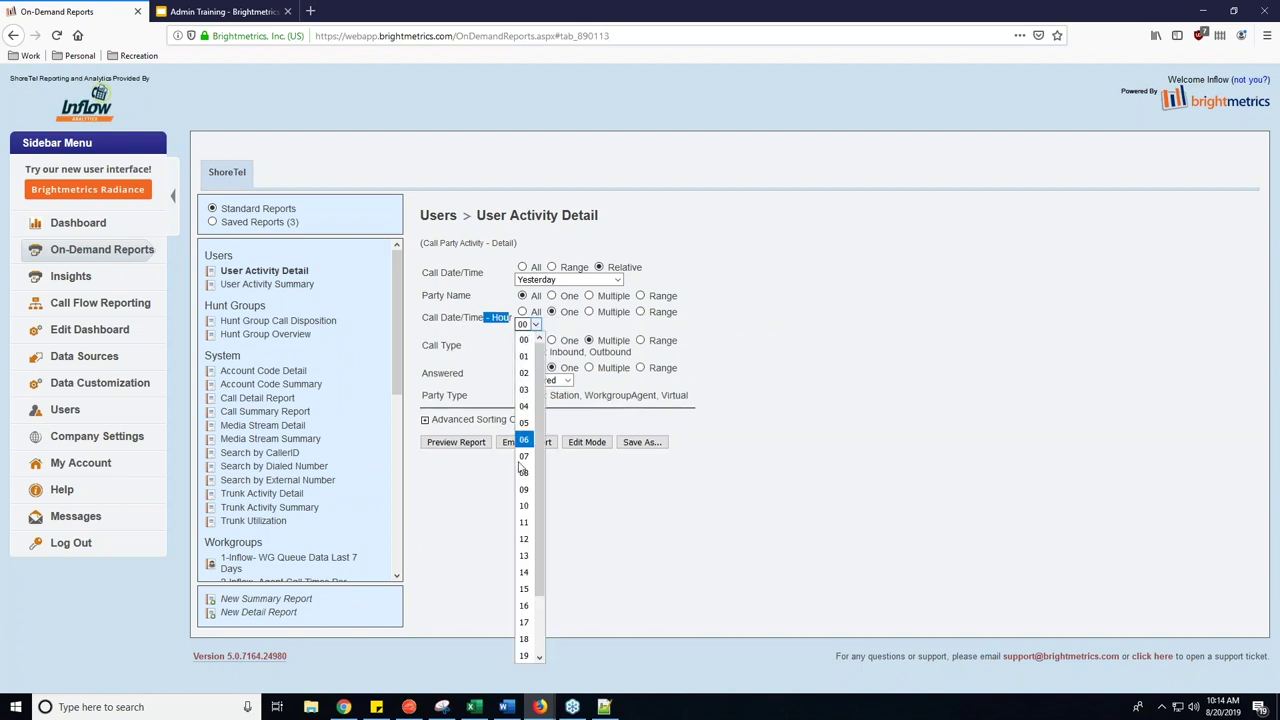
pyautogui.scroll(-2, 523, 488)
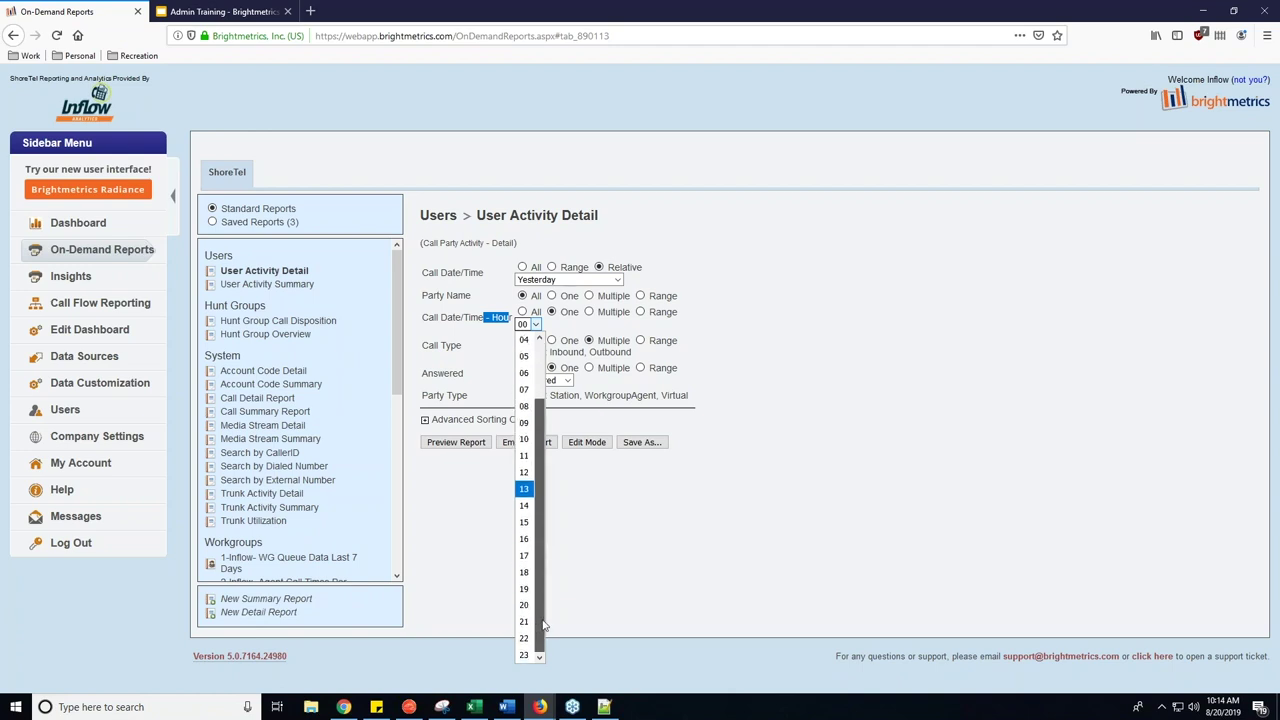
pyautogui.click(808, 505)
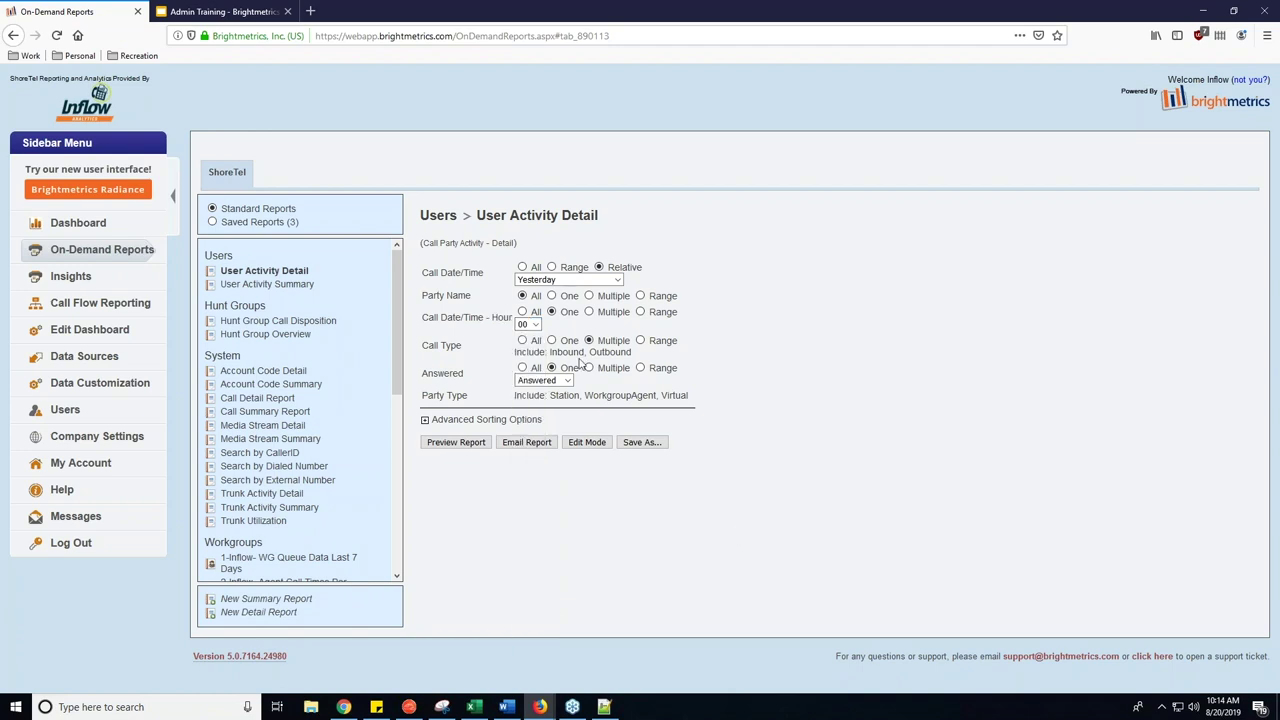
# - Switch the Call Date/Time - Hour filter to Multiple, view its hour selection dialog and close it
pyautogui.click(589, 311)
pyautogui.click(545, 325)
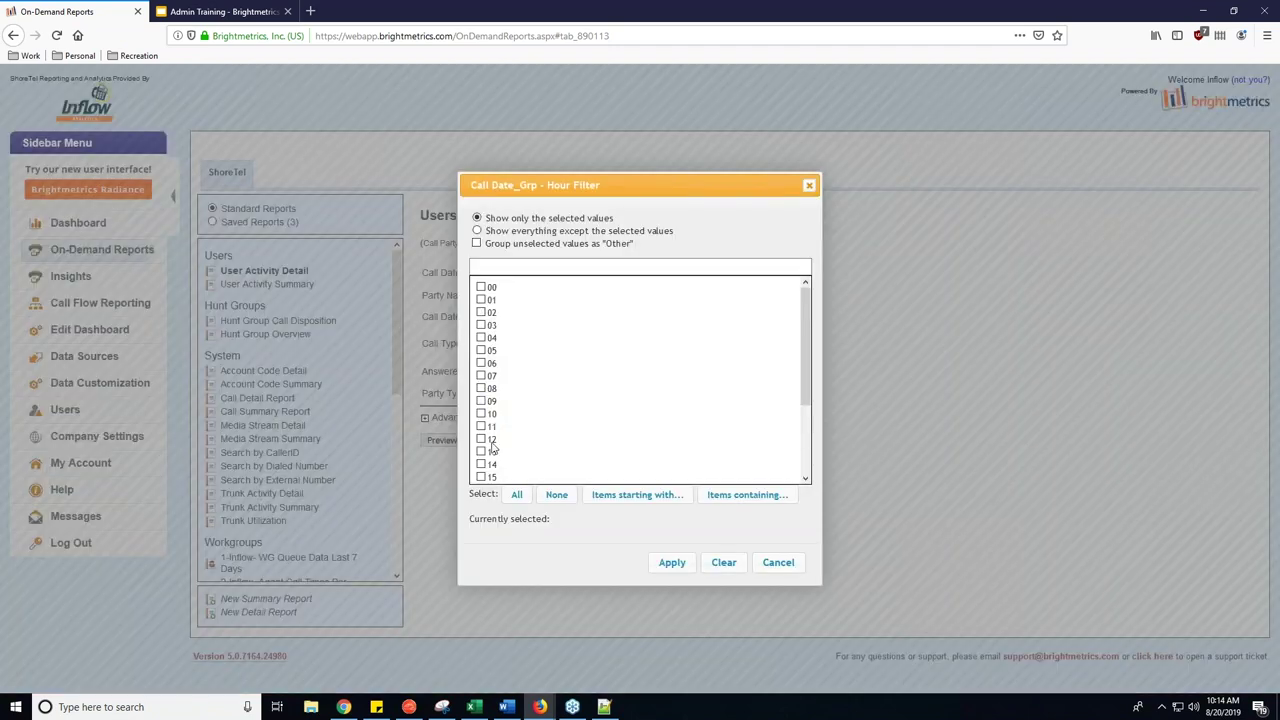
pyautogui.click(808, 185)
# - Try a Call Date/Time - Hour range from 06 to 17 and reset the hour filter to All
pyautogui.click(641, 339)
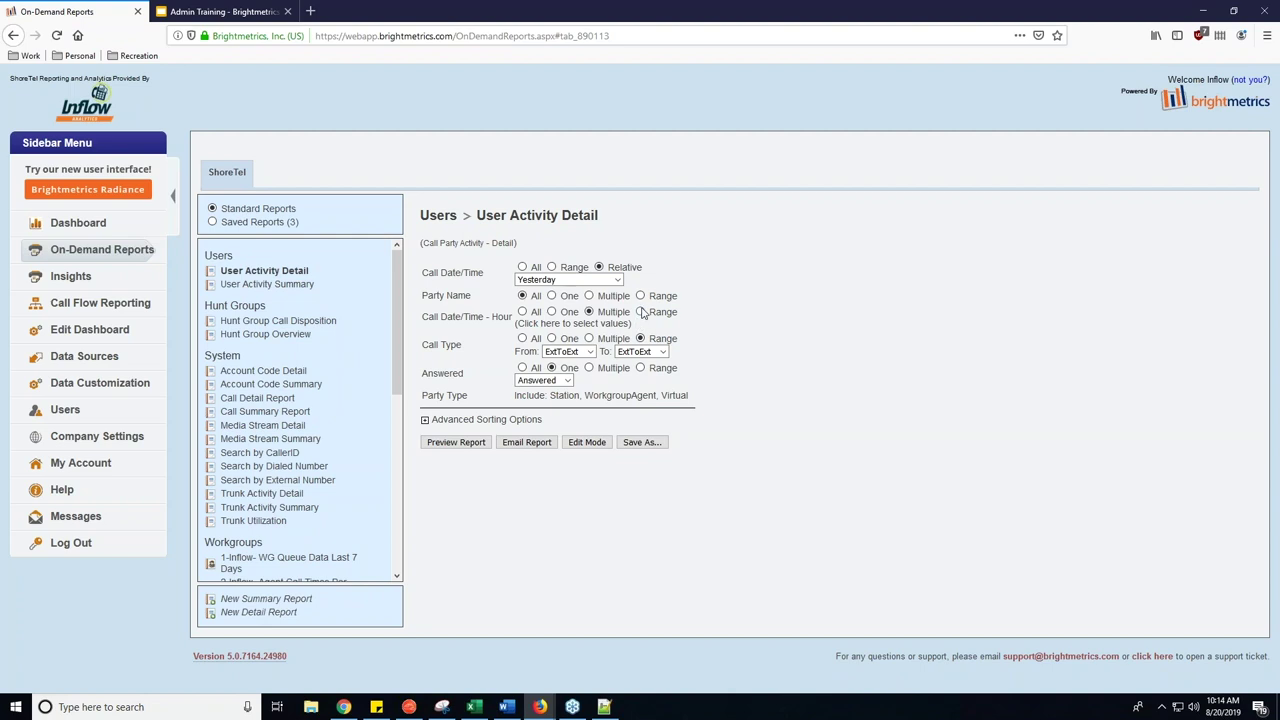
pyautogui.click(640, 311)
pyautogui.click(562, 325)
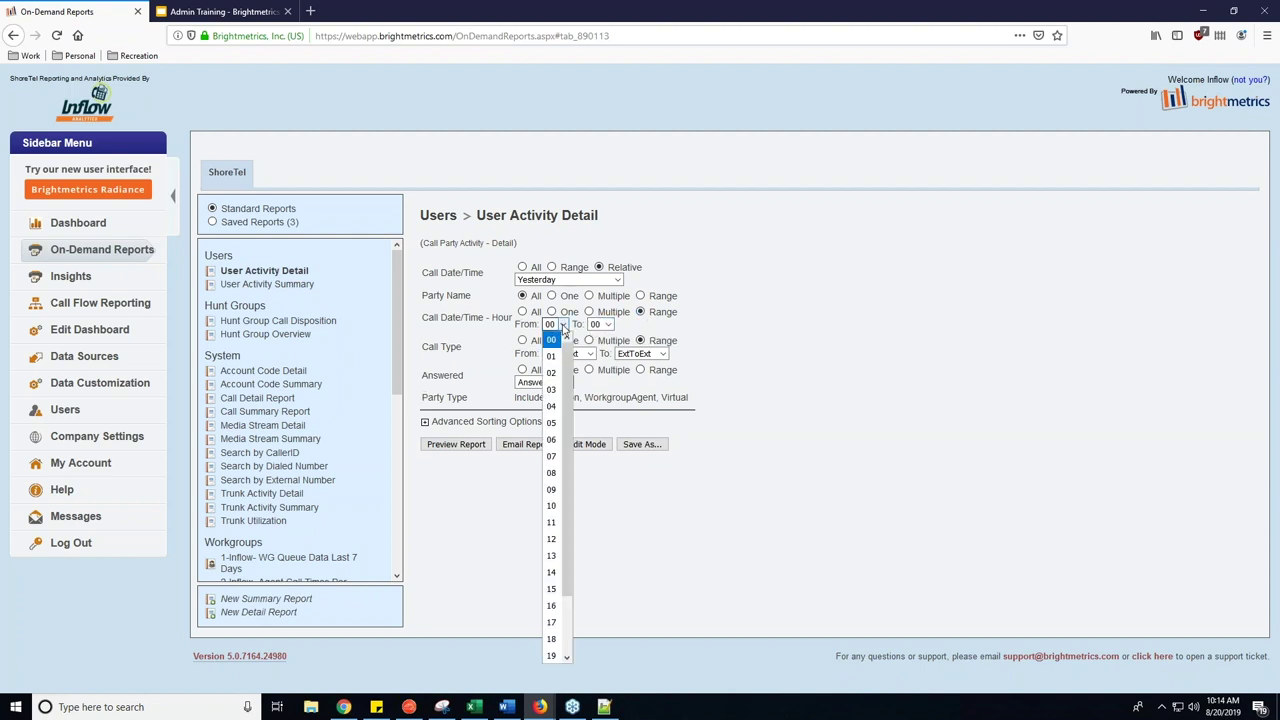
pyautogui.click(551, 439)
pyautogui.click(607, 324)
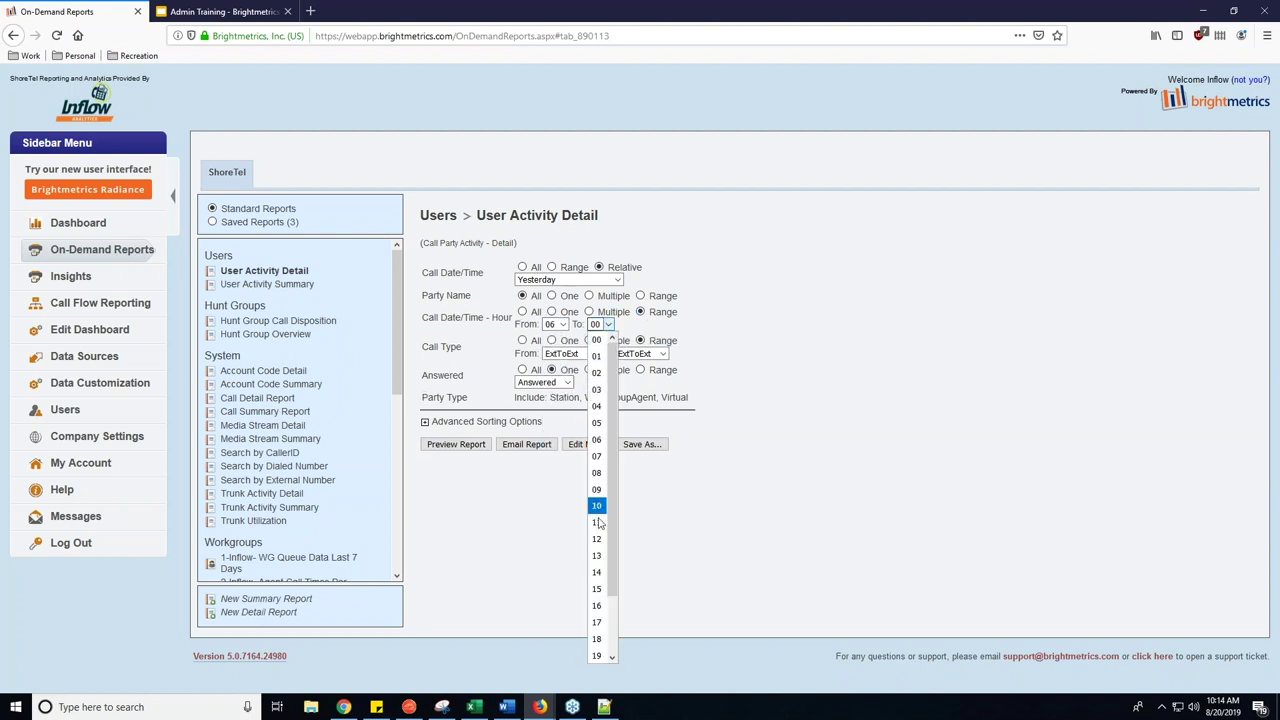
pyautogui.click(597, 622)
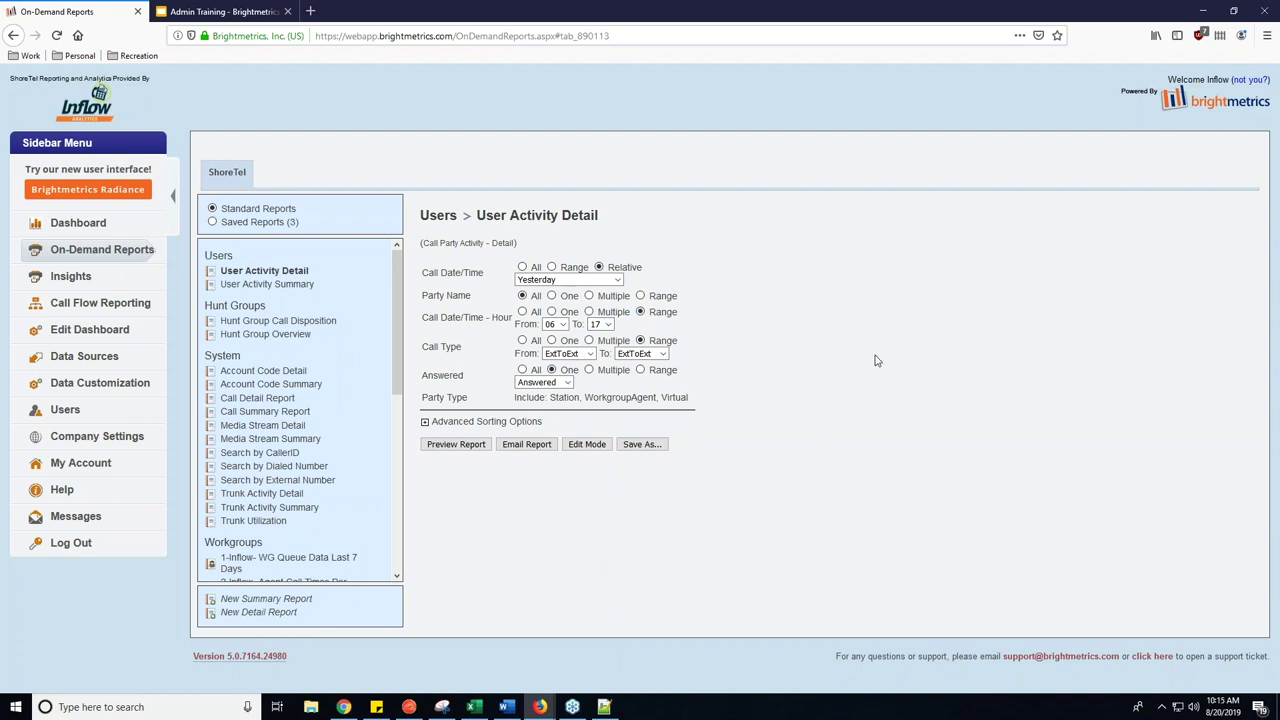
pyautogui.click(522, 312)
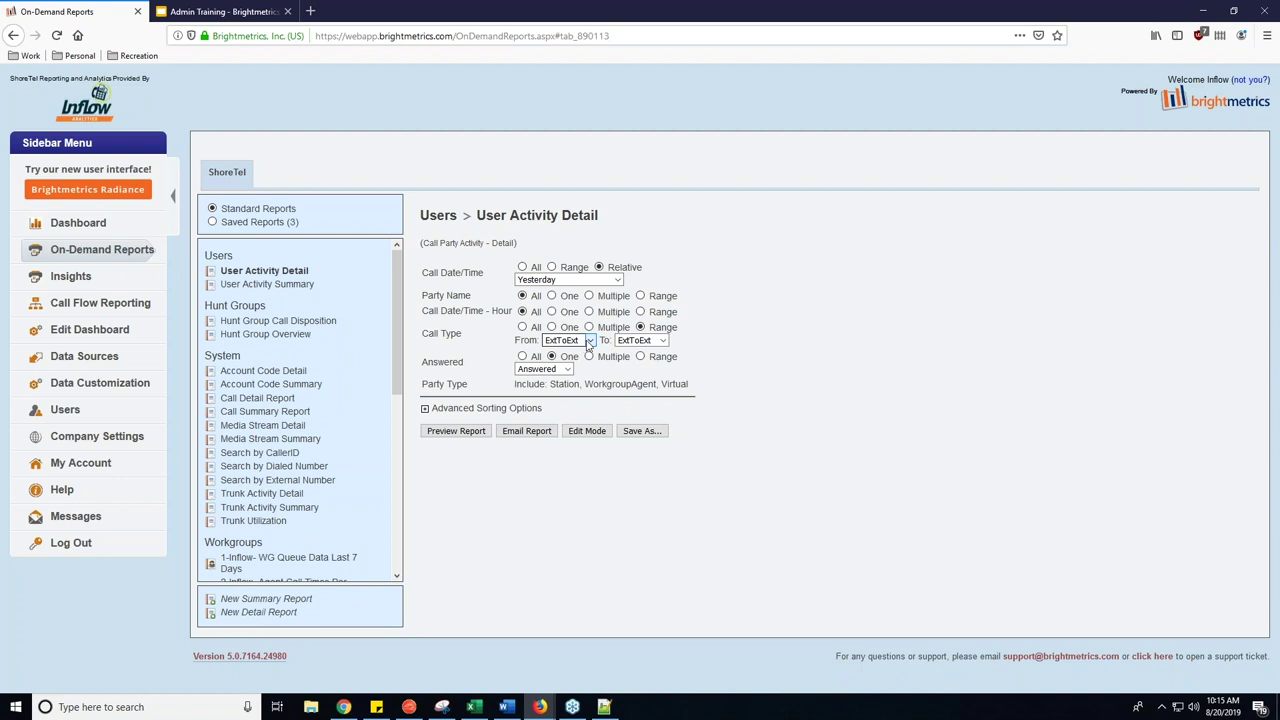
# - Try the All and One options for Call Type and return it to Multiple, including Inbound and Outbound
pyautogui.click(522, 328)
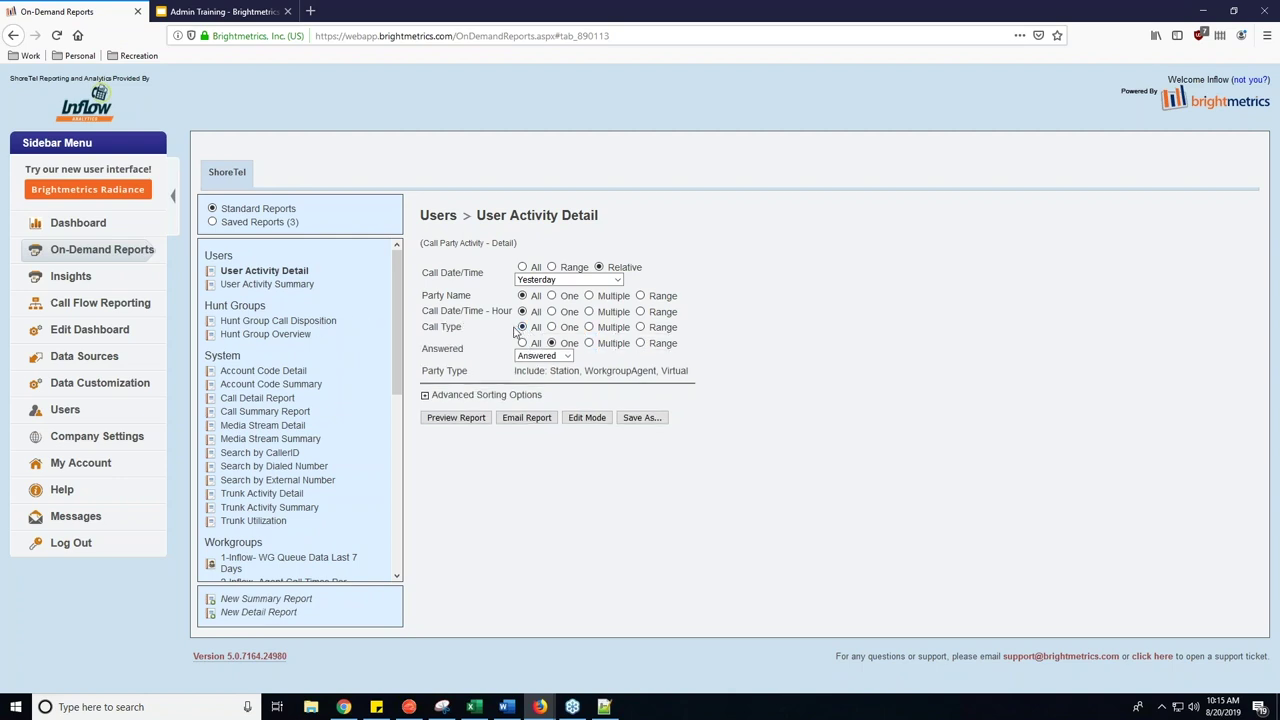
pyautogui.click(551, 328)
pyautogui.click(563, 342)
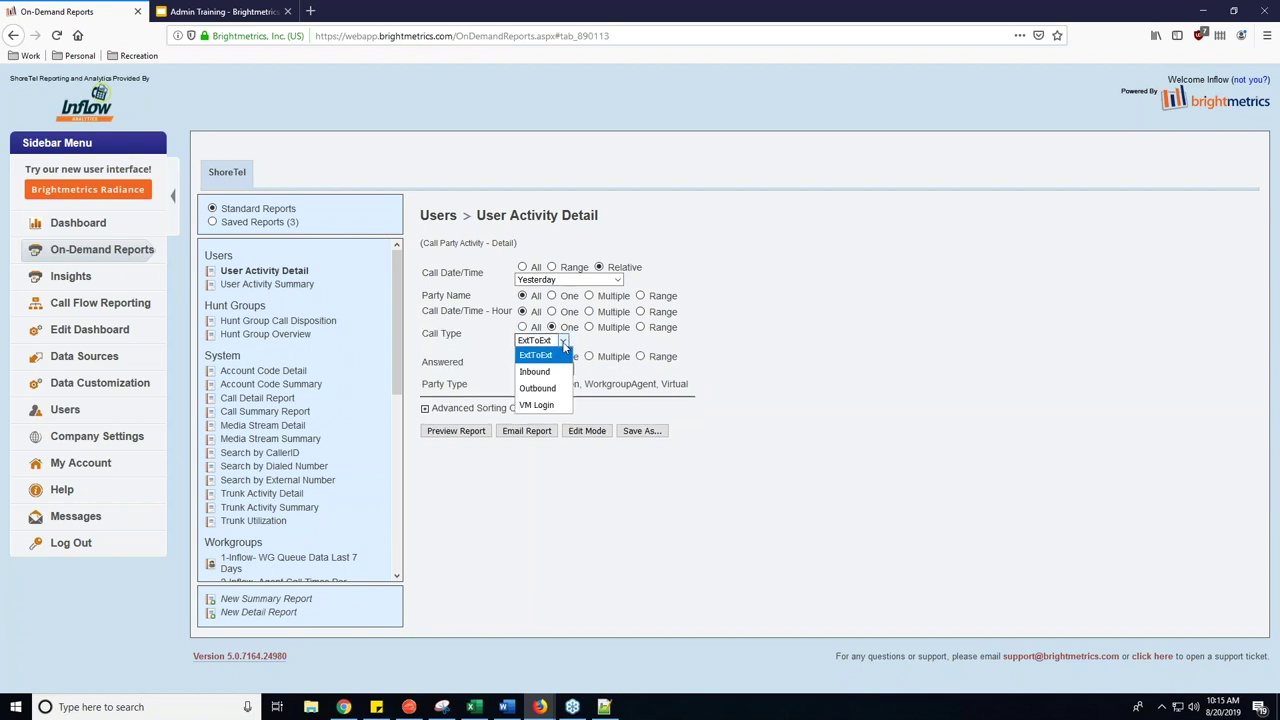
pyautogui.click(538, 405)
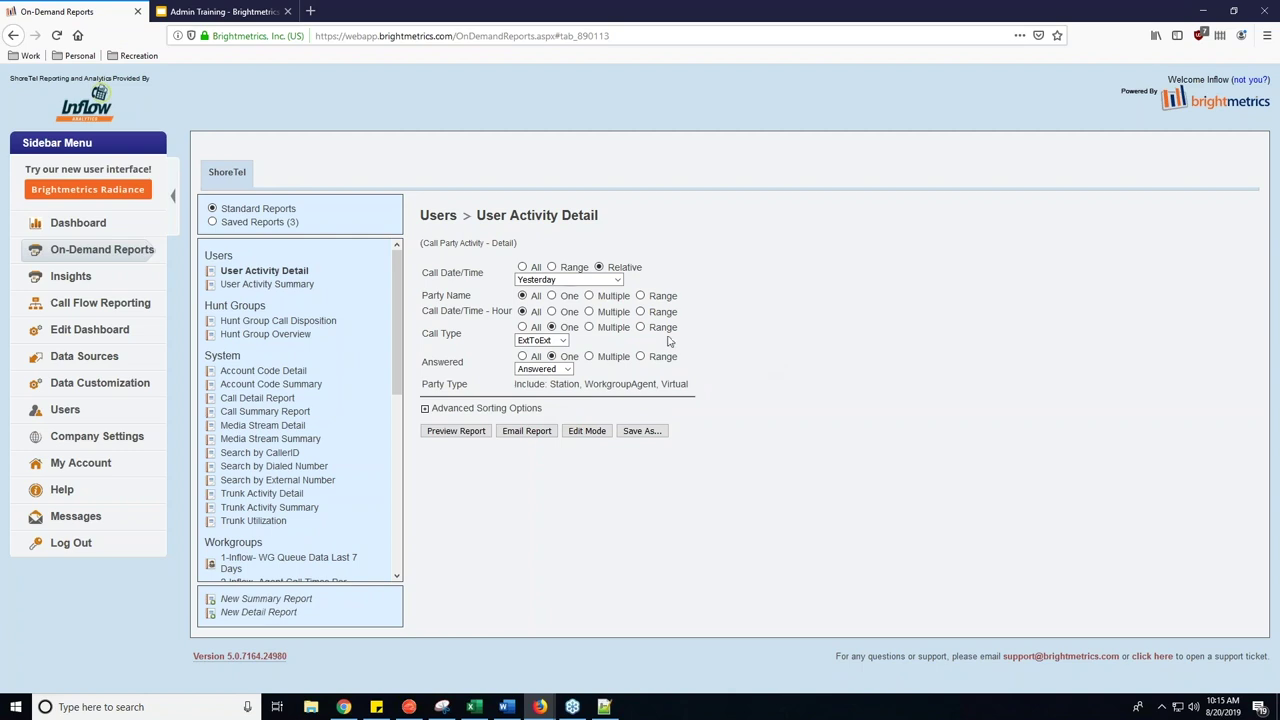
pyautogui.click(589, 327)
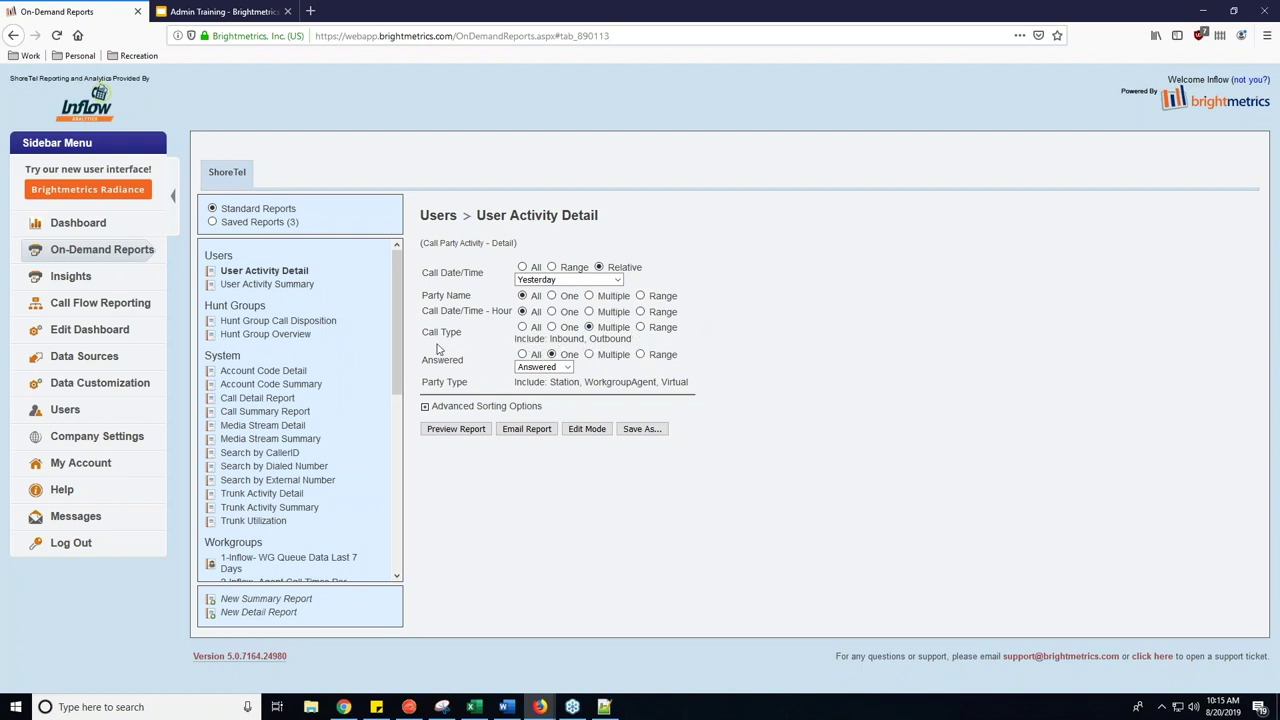
# - Set the Answered filter to All after checking its single-value options
pyautogui.moveTo(441, 360); pyautogui.dragTo(422, 360)
pyautogui.click(492, 374)
pyautogui.click(545, 368)
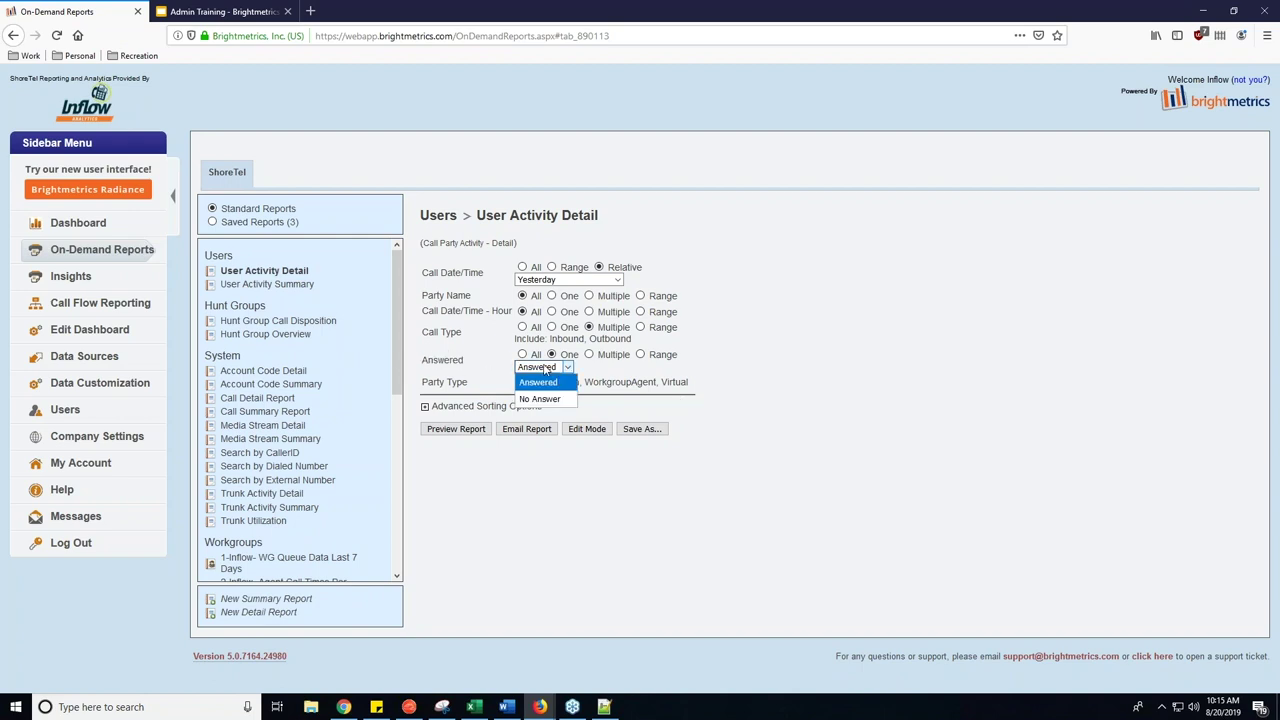
pyautogui.click(522, 354)
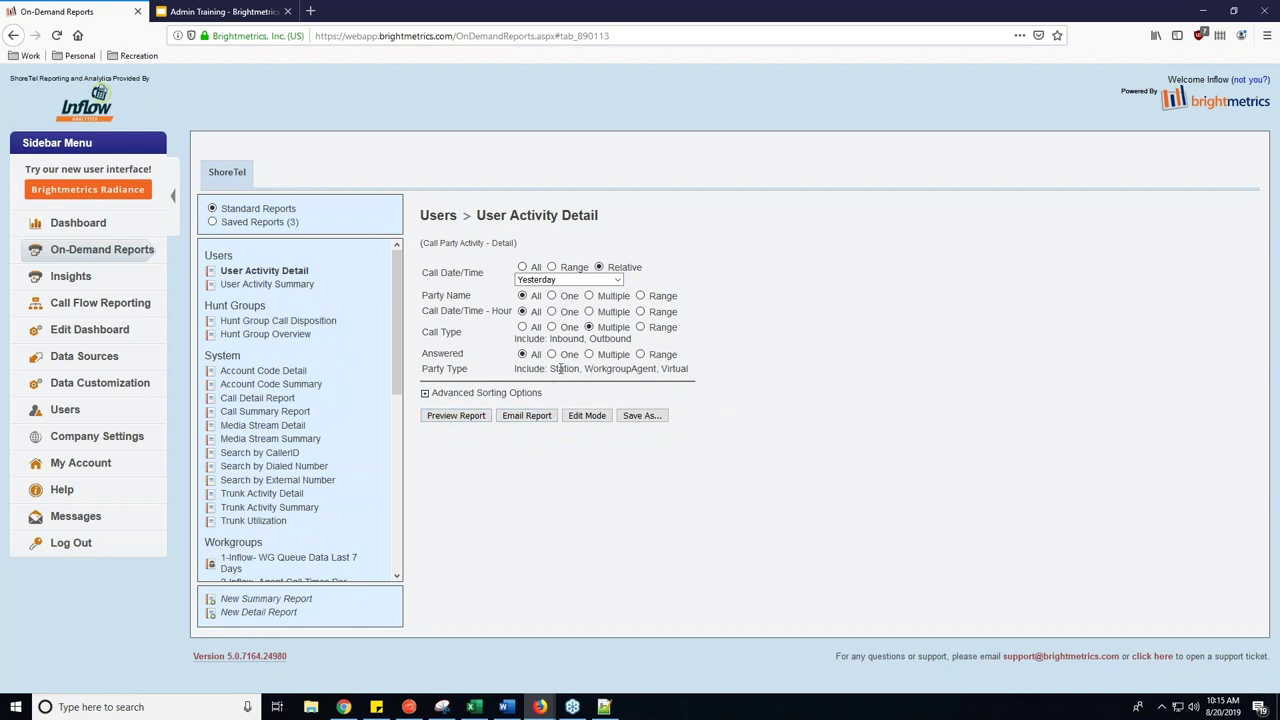
# - Generate a preview of the User Activity Detail report with the chosen filters
pyautogui.moveTo(576, 369); pyautogui.dragTo(557, 370)
pyautogui.click(455, 418)
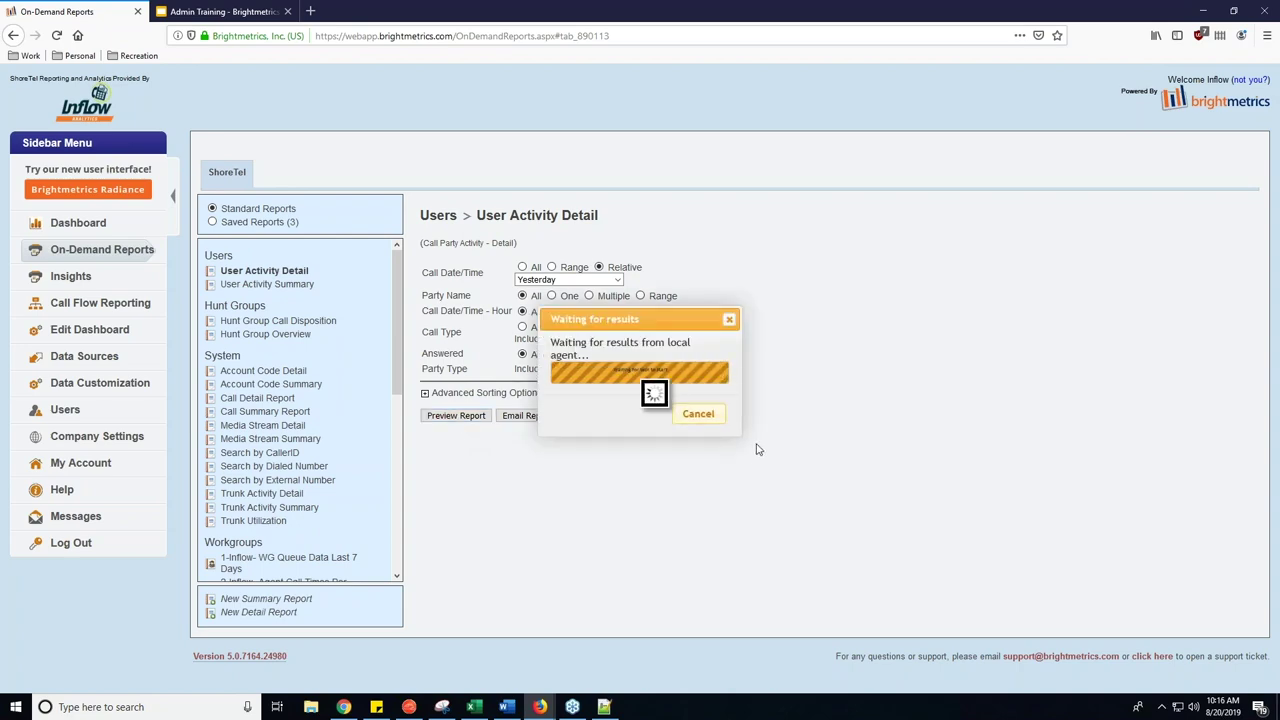
pyautogui.scroll(1, 717, 298)
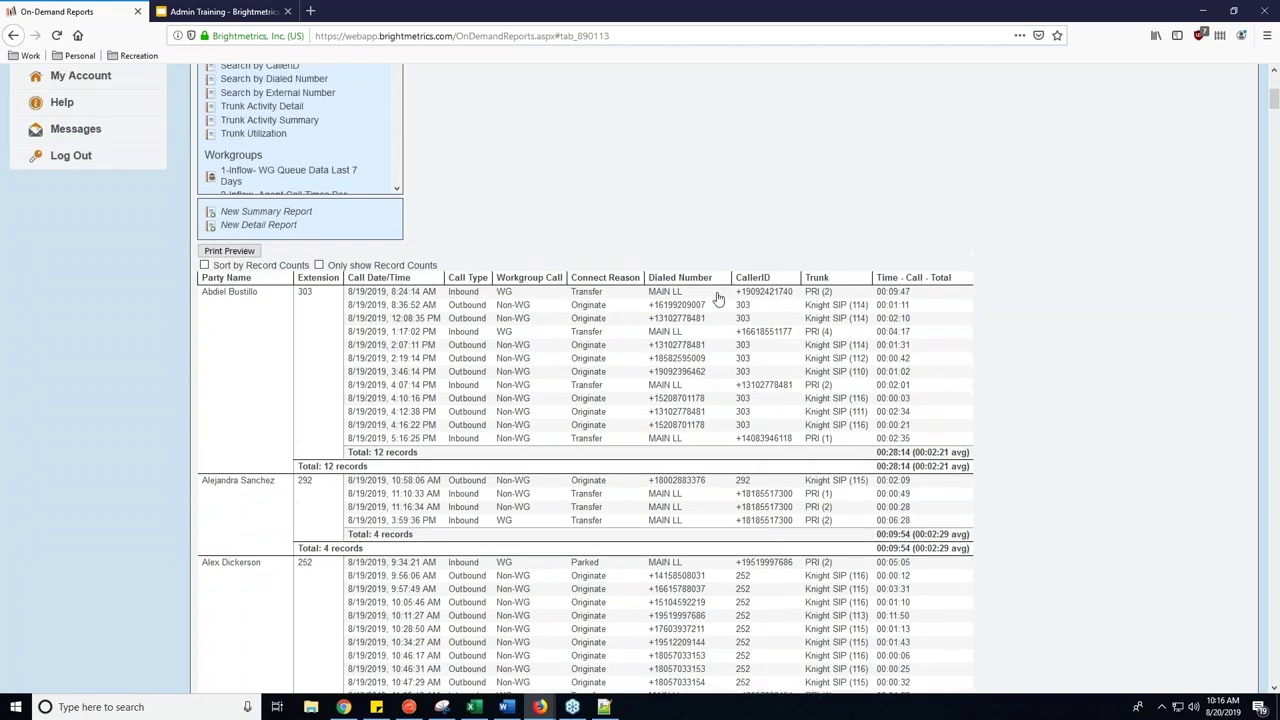
# - Review the previewed User Activity Detail call records across the listed parties and return to the start of the results
pyautogui.scroll(3, 715, 305)
pyautogui.scroll(-15, 715, 305)
pyautogui.scroll(-12, 665, 300)
pyautogui.scroll(-3, 666, 302)
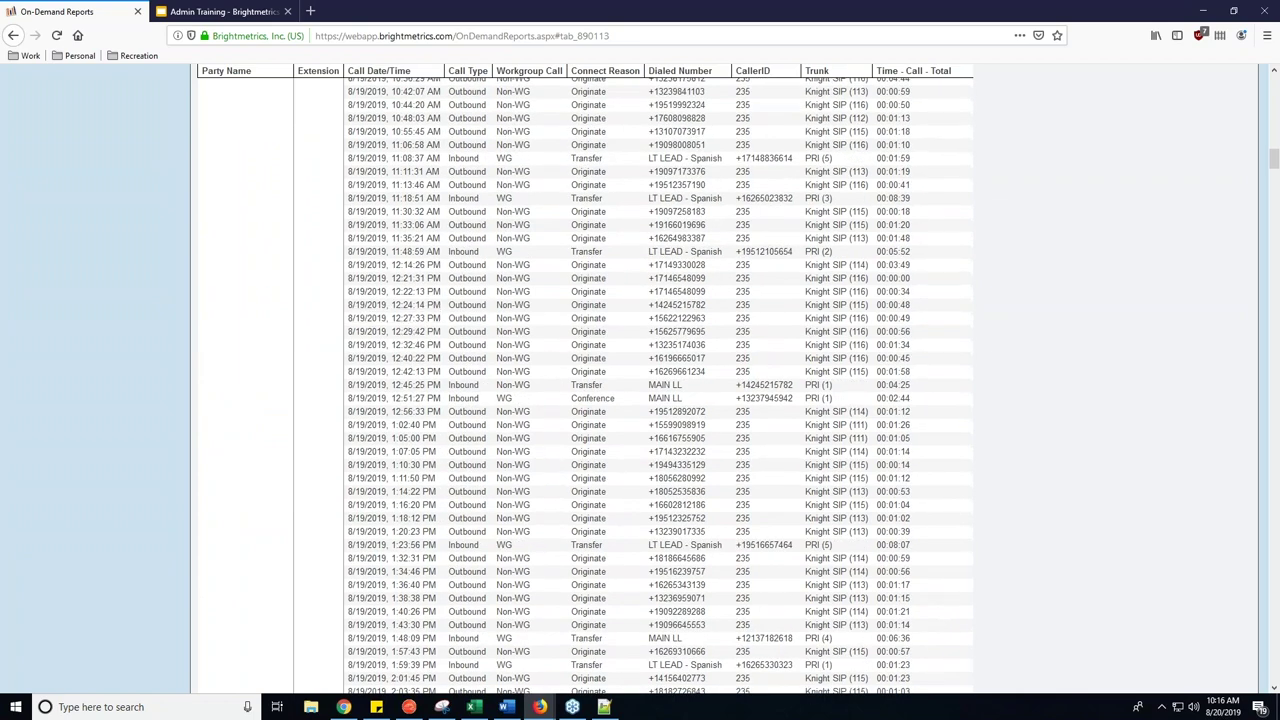
pyautogui.scroll(-10, 498, 395)
pyautogui.scroll(-7, 498, 386)
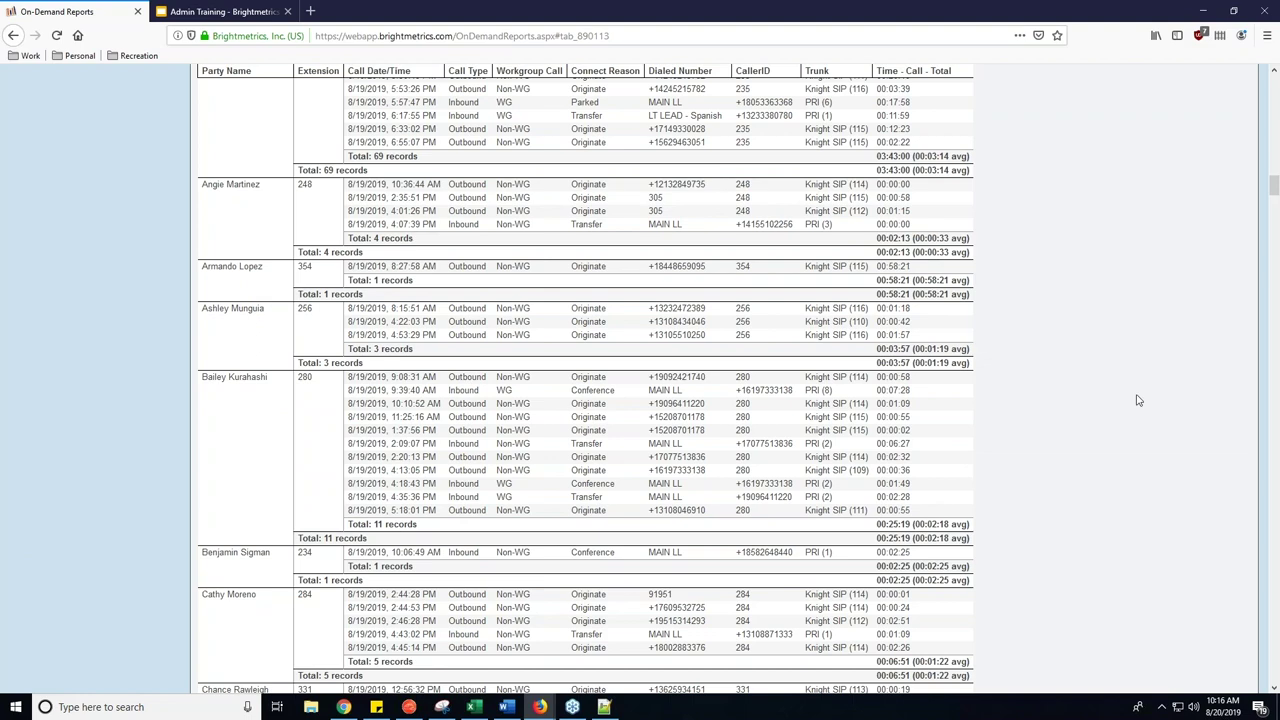
pyautogui.moveTo(1274, 190); pyautogui.dragTo(1274, 125)
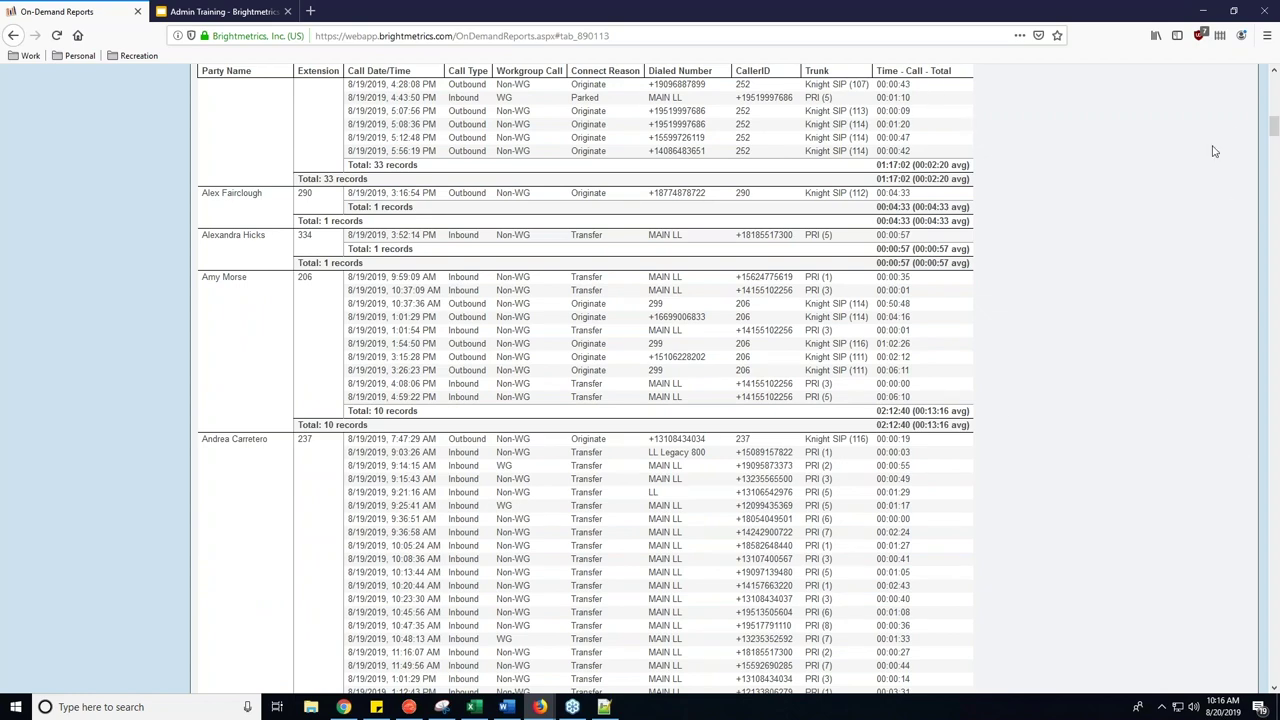
pyautogui.scroll(8, 1040, 410)
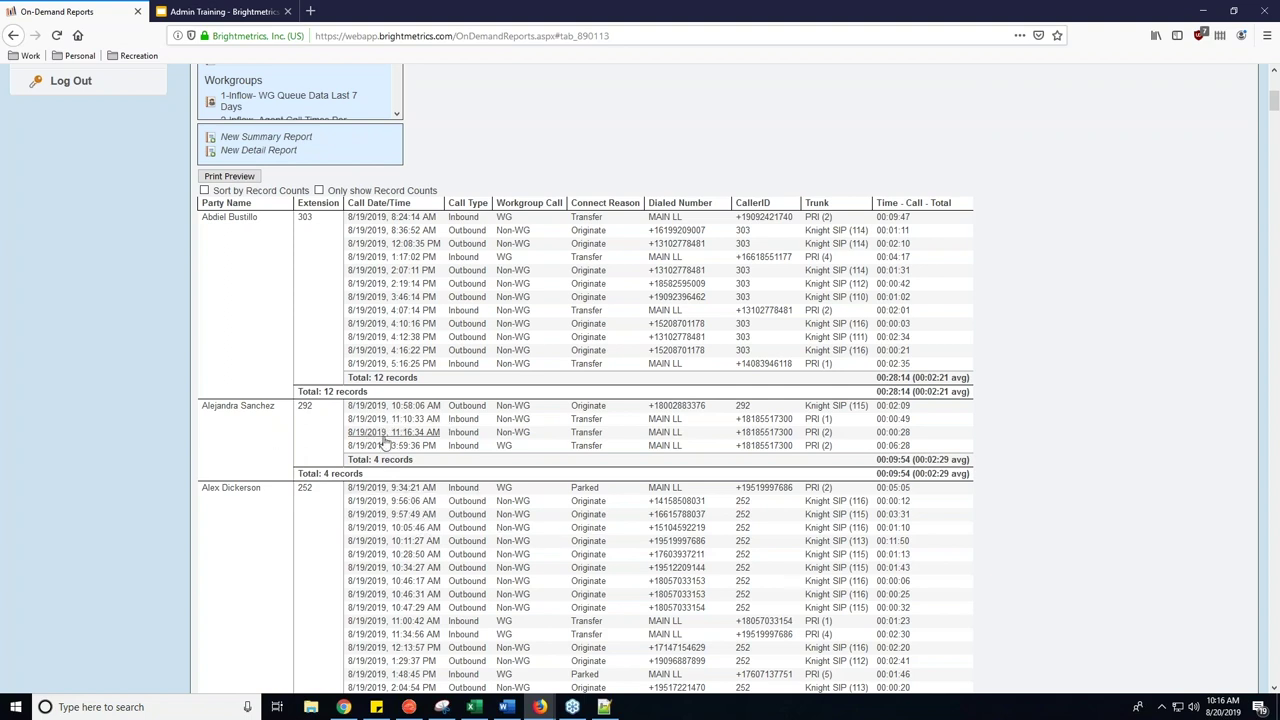
# - Open the call detail of the 9:57:49 AM outbound call on 8/19/2019 and show its trunk connection details
pyautogui.click(358, 520)
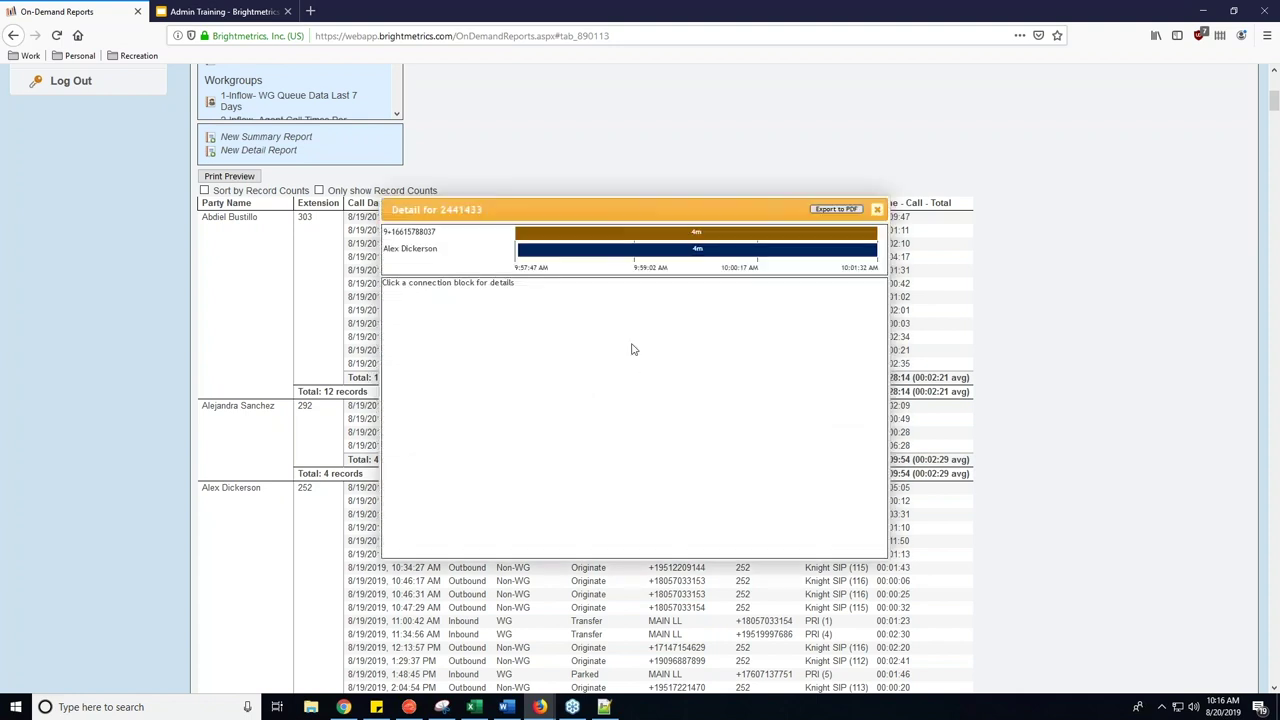
pyautogui.moveTo(638, 242)
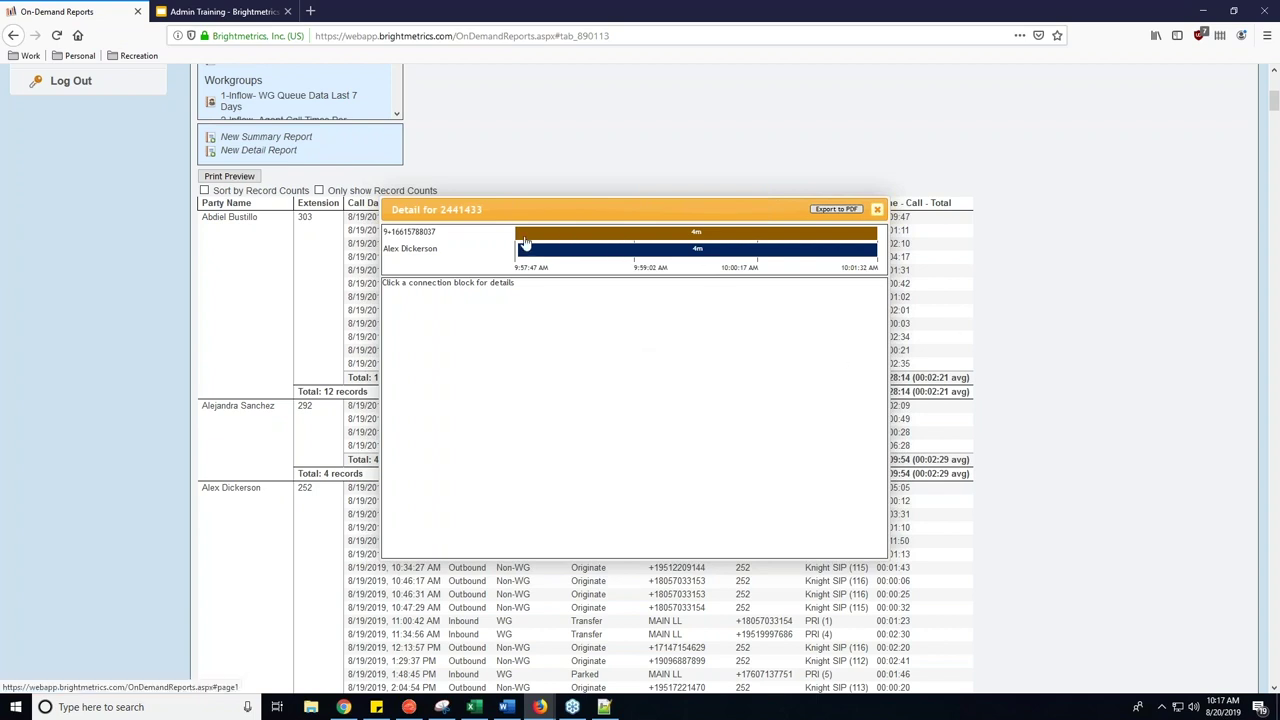
pyautogui.click(604, 241)
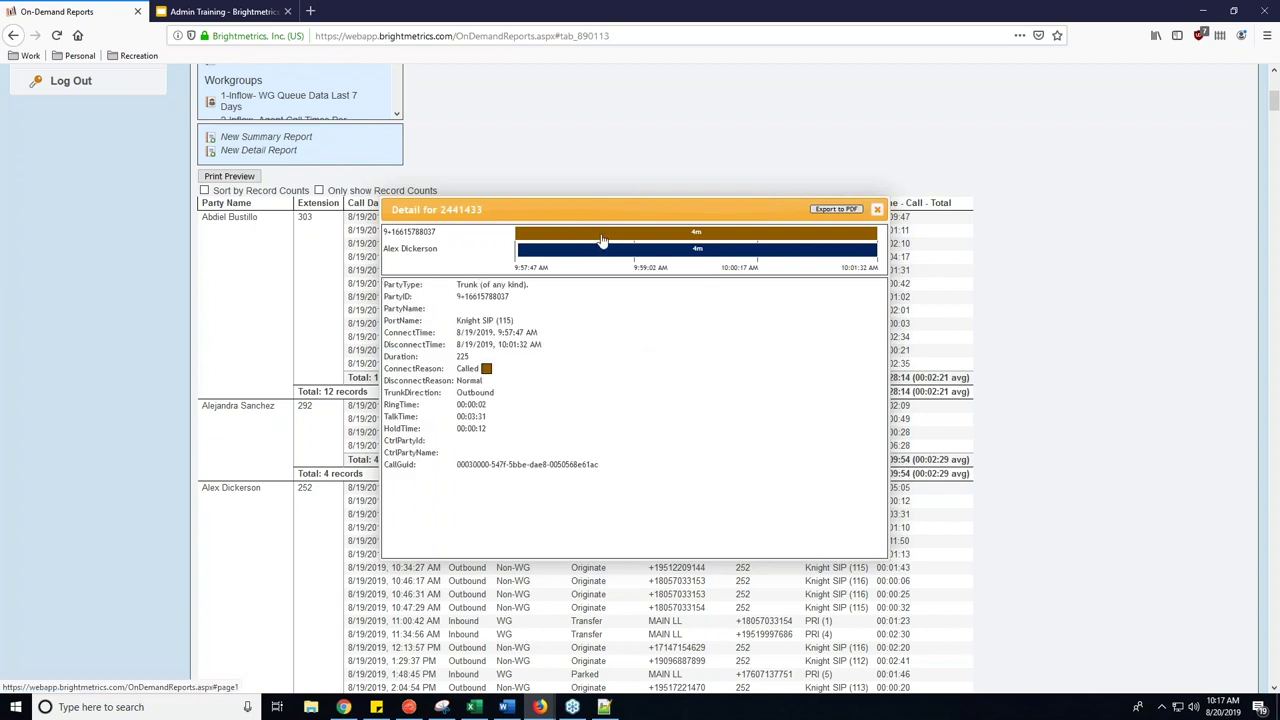
# - Examine the trunk connection's party ID, port name, connect and disconnect times, duration and connect reason
pyautogui.moveTo(511, 300); pyautogui.dragTo(466, 301)
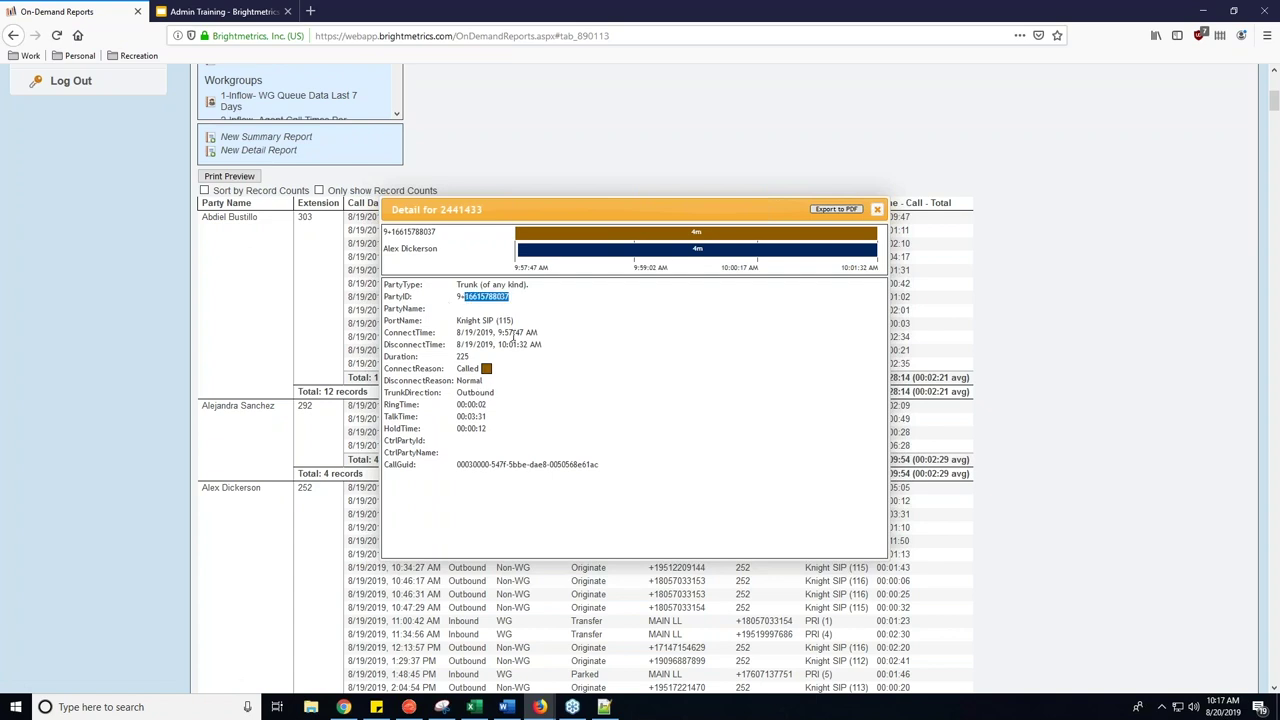
pyautogui.tripleClick(514, 320)
pyautogui.click(535, 478)
pyautogui.moveTo(485, 332); pyautogui.dragTo(542, 347)
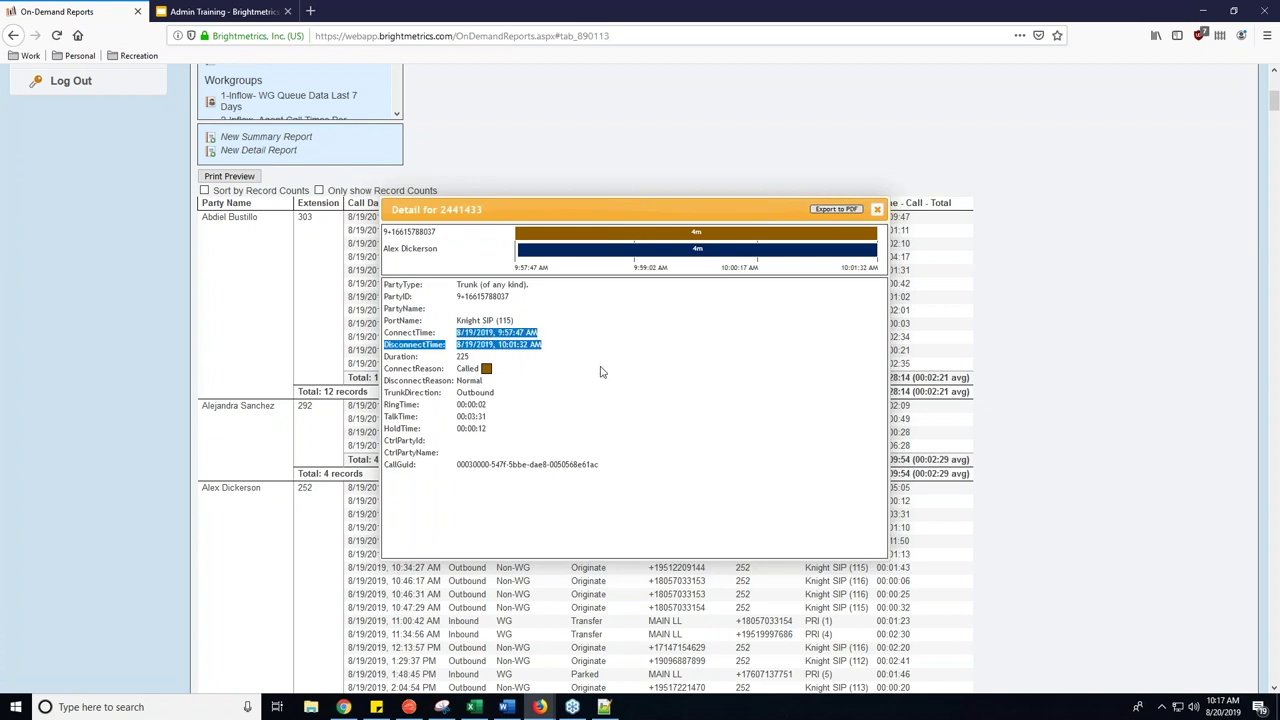
pyautogui.click(466, 357)
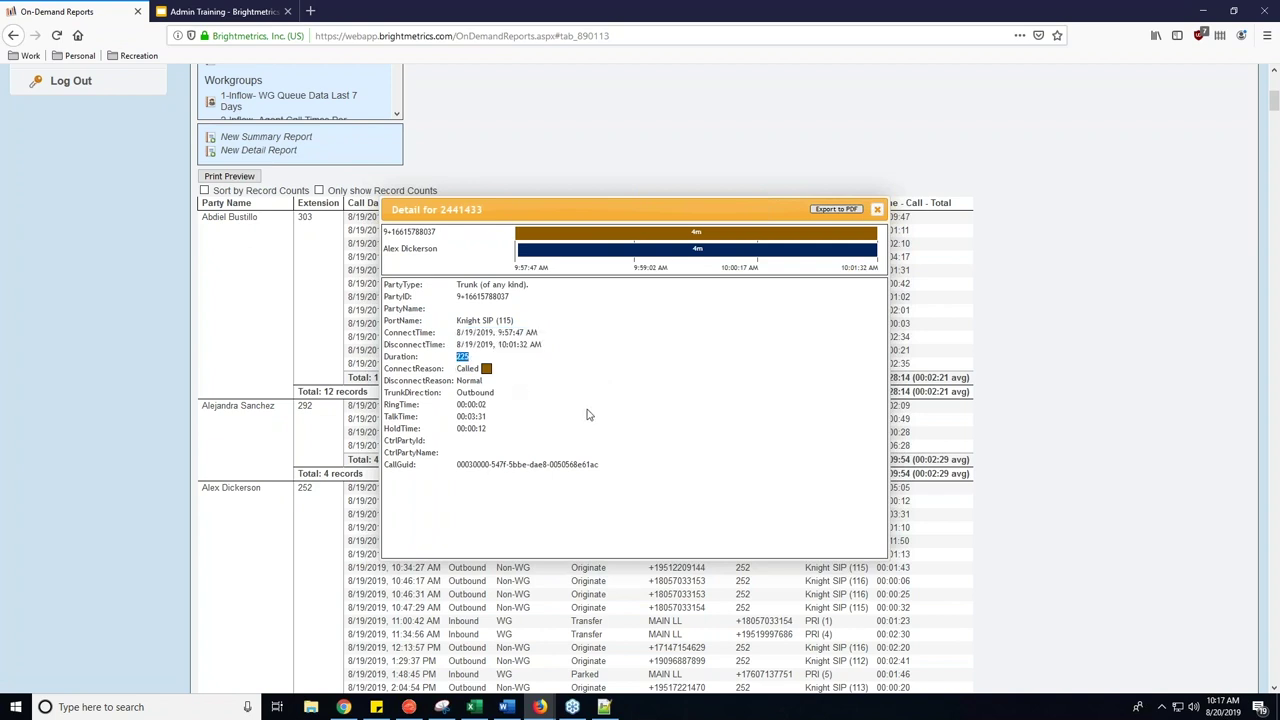
pyautogui.moveTo(456, 369); pyautogui.dragTo(481, 370)
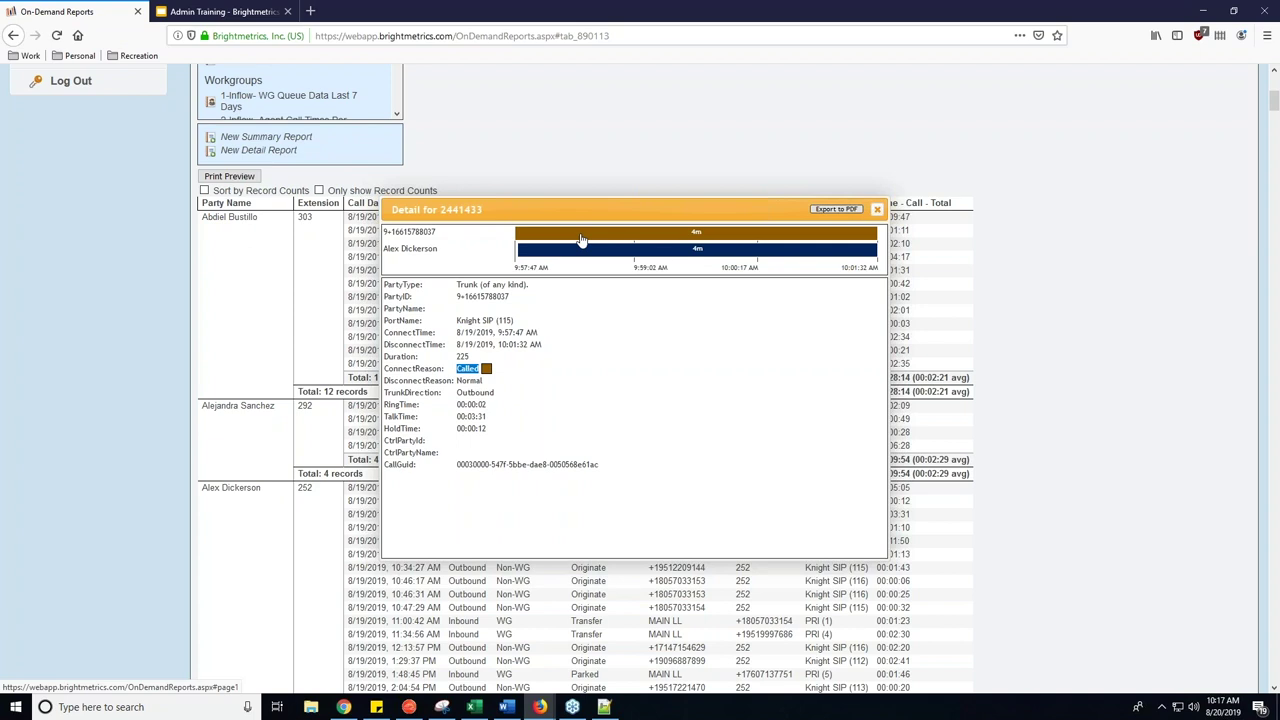
# - Examine the connection's disconnect reason, trunk direction, ring, talk and hold times and CallGuid, and close the call detail
pyautogui.moveTo(581, 240)
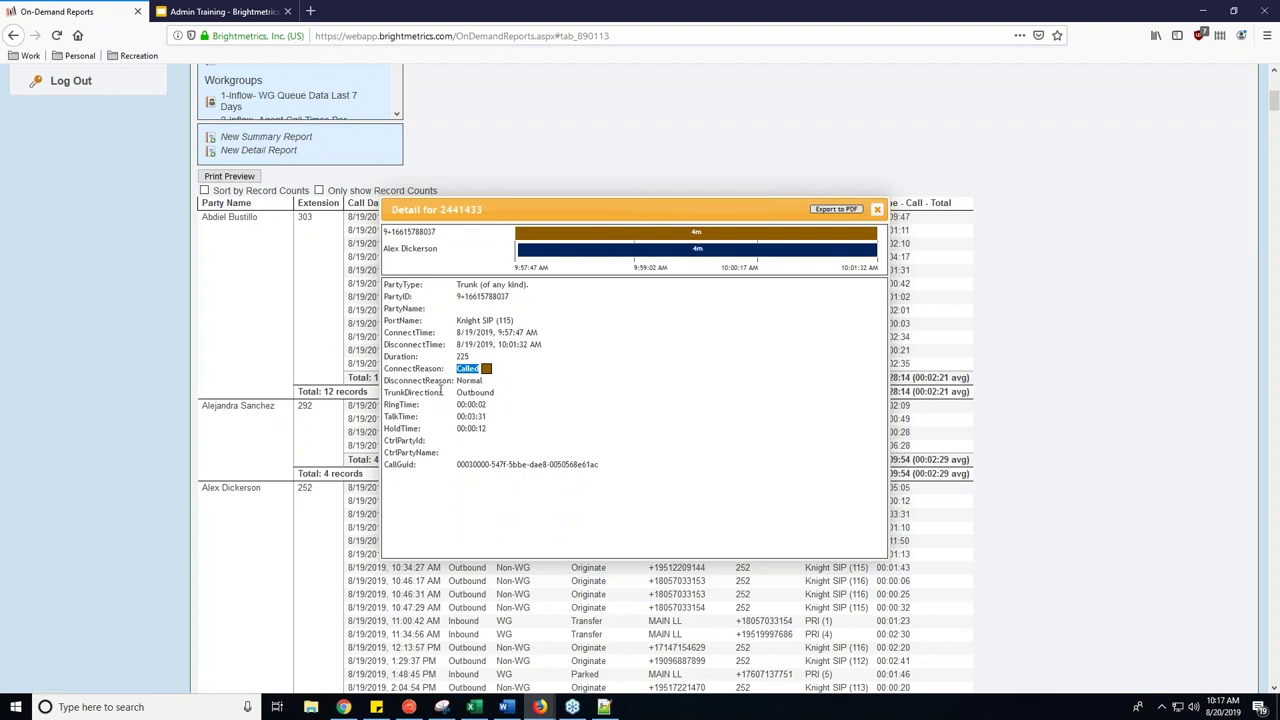
pyautogui.moveTo(483, 381); pyautogui.dragTo(456, 381)
pyautogui.moveTo(457, 393); pyautogui.dragTo(487, 405)
pyautogui.moveTo(458, 416); pyautogui.dragTo(508, 445)
pyautogui.click(508, 445)
pyautogui.moveTo(489, 433); pyautogui.dragTo(456, 432)
pyautogui.moveTo(602, 468); pyautogui.dragTo(456, 466)
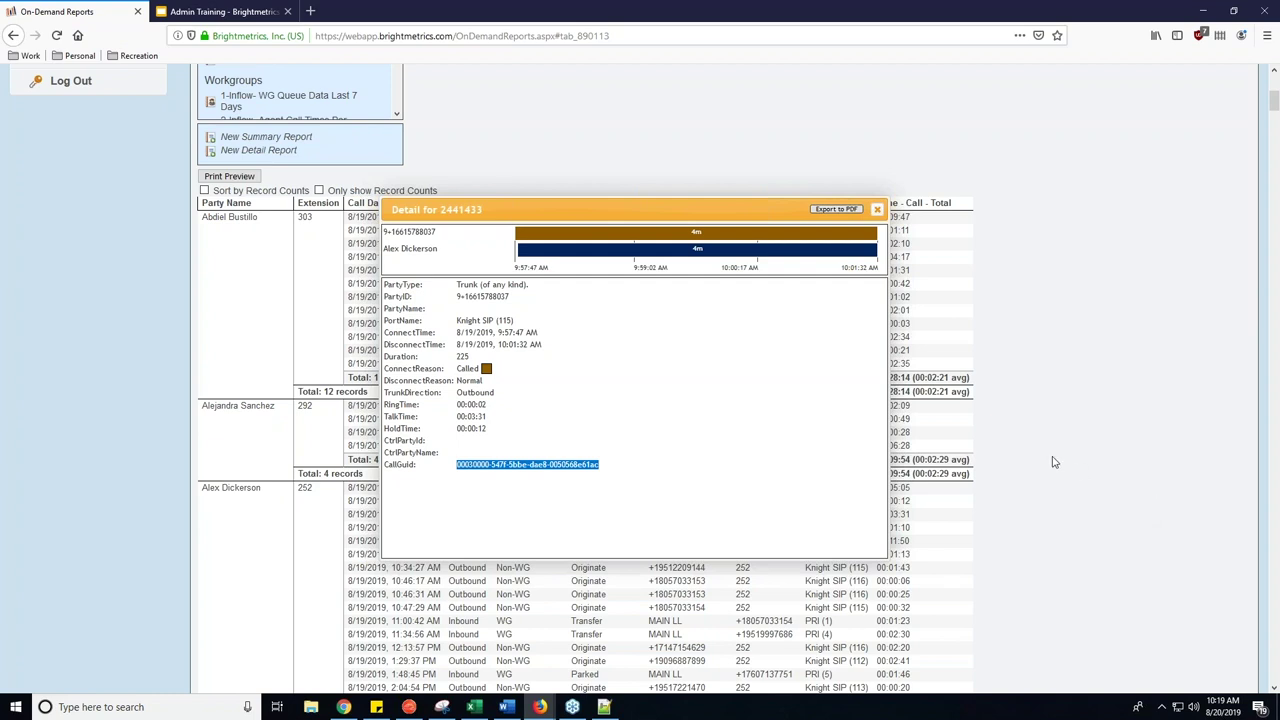
pyautogui.click(878, 213)
# - View the User Activity Summary report's filters and switch to the Trunk Activity Detail report under System
pyautogui.scroll(5, 860, 315)
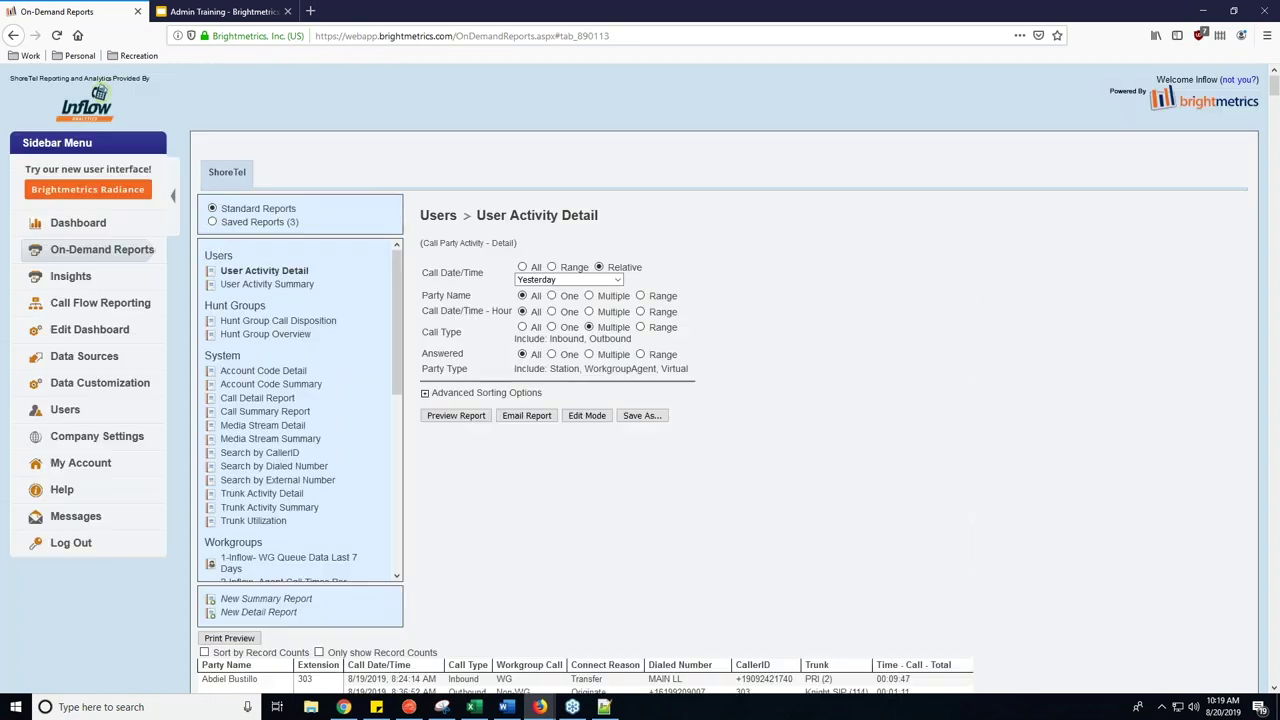
pyautogui.click(281, 285)
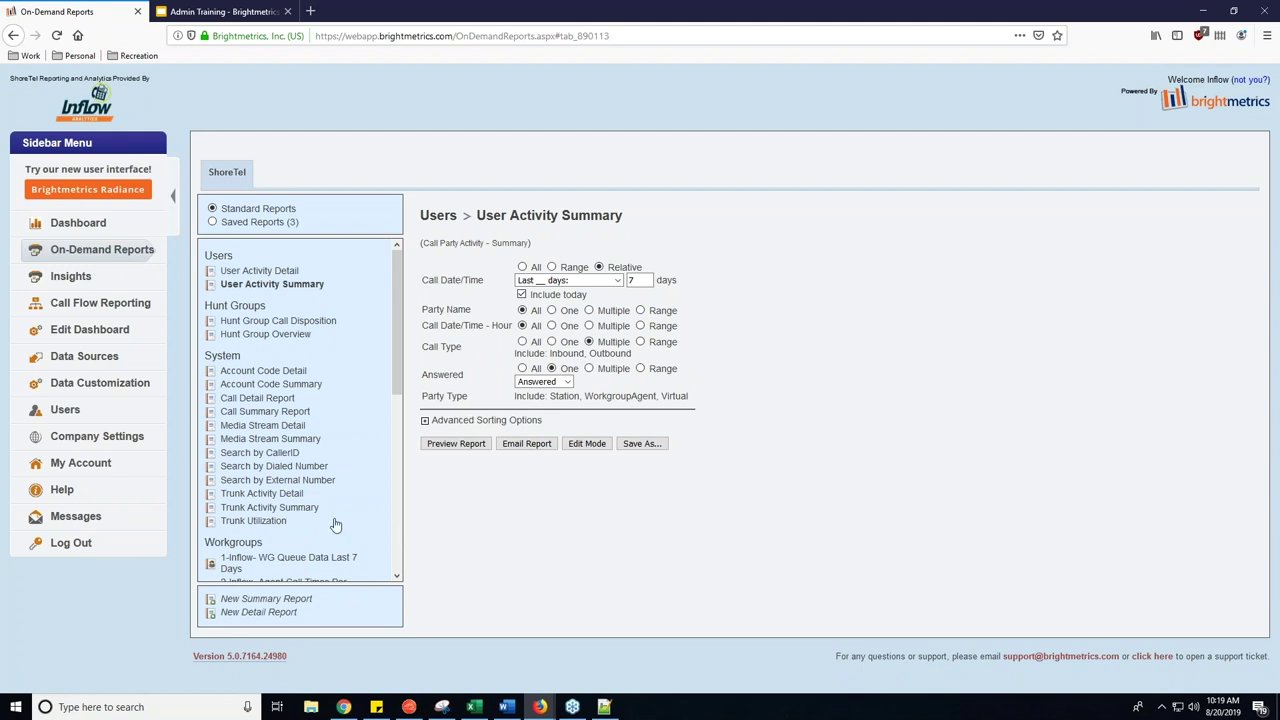
pyautogui.click(278, 496)
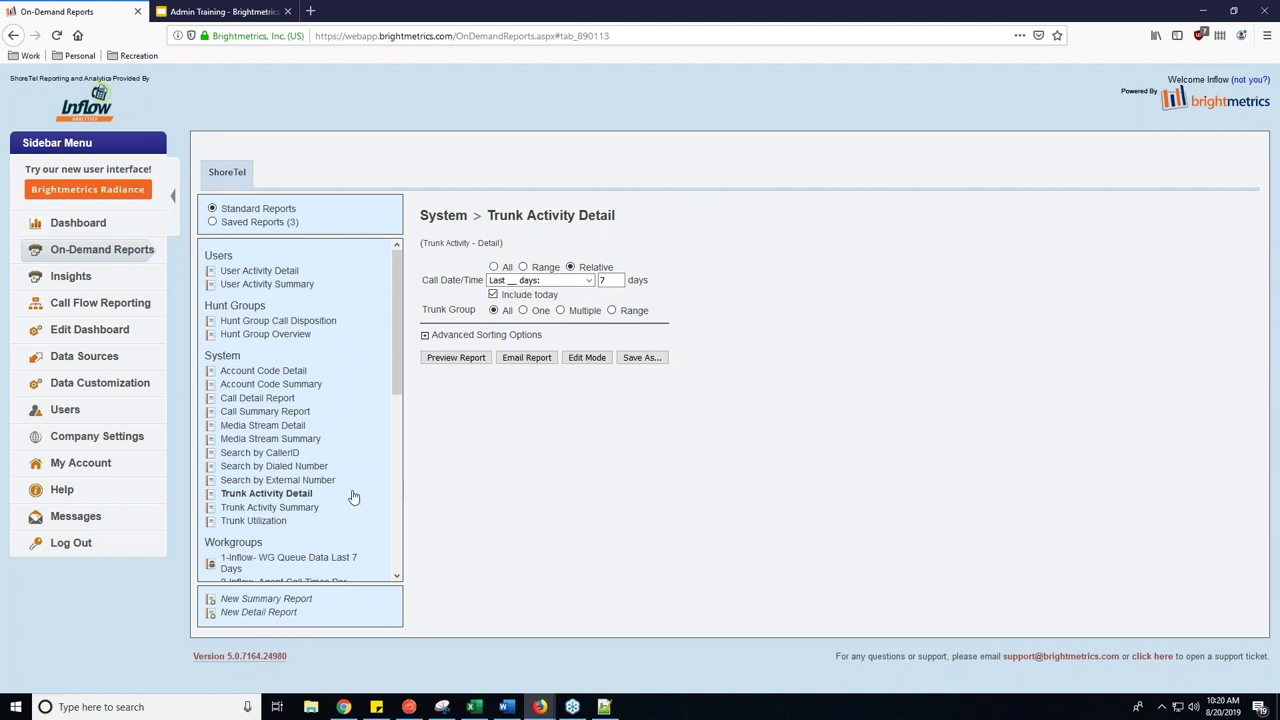
# - Try the All option and a Range starting 08/20/2019 for the Call Date/Time filter
pyautogui.click(494, 268)
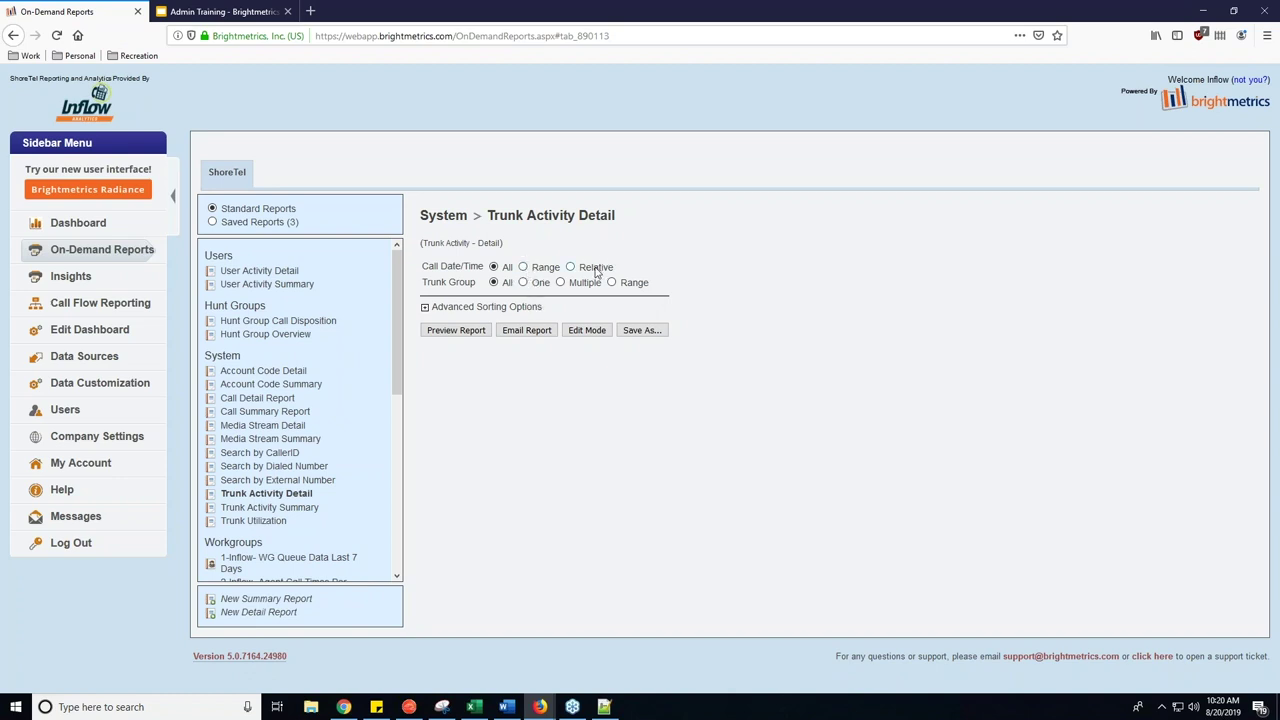
pyautogui.click(523, 267)
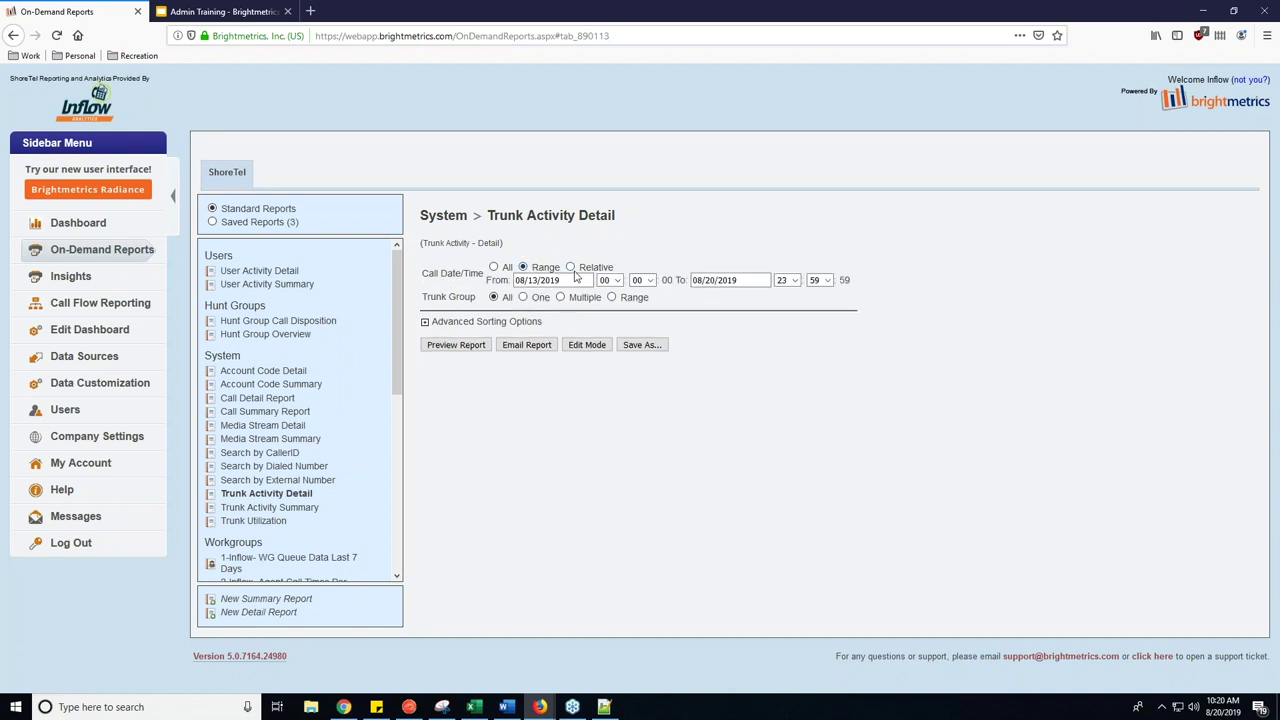
pyautogui.click(565, 280)
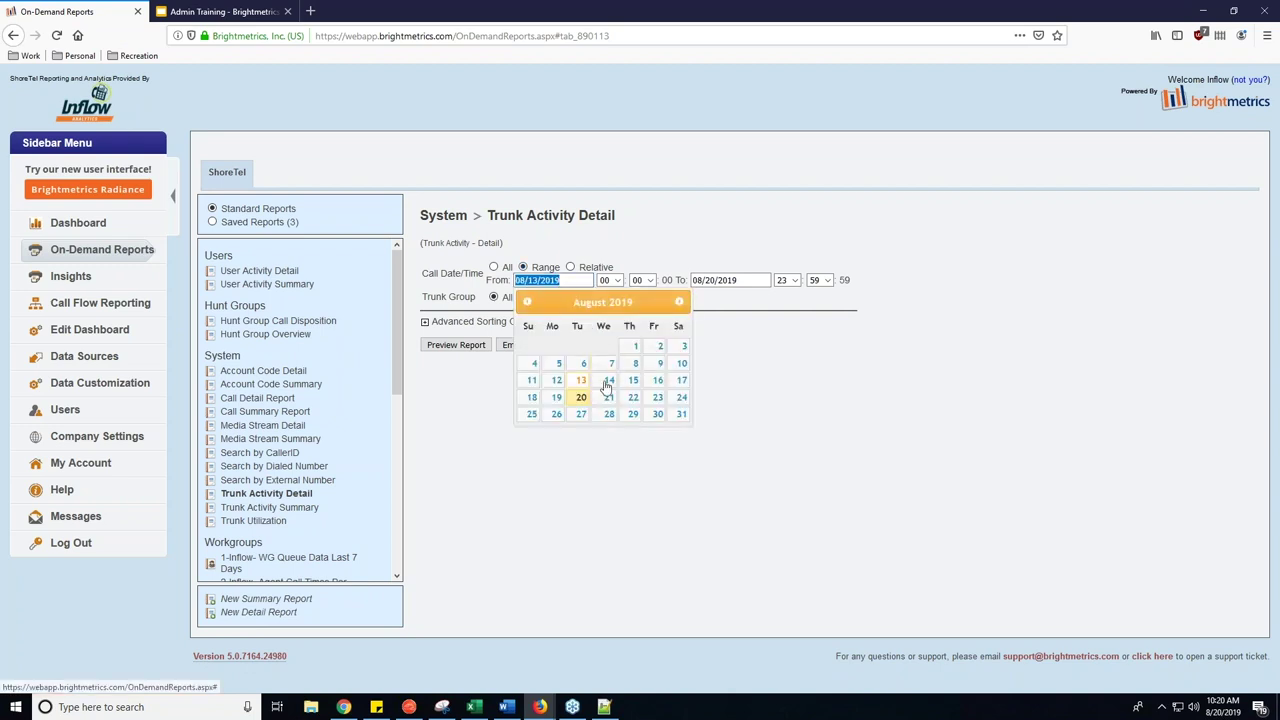
pyautogui.click(578, 398)
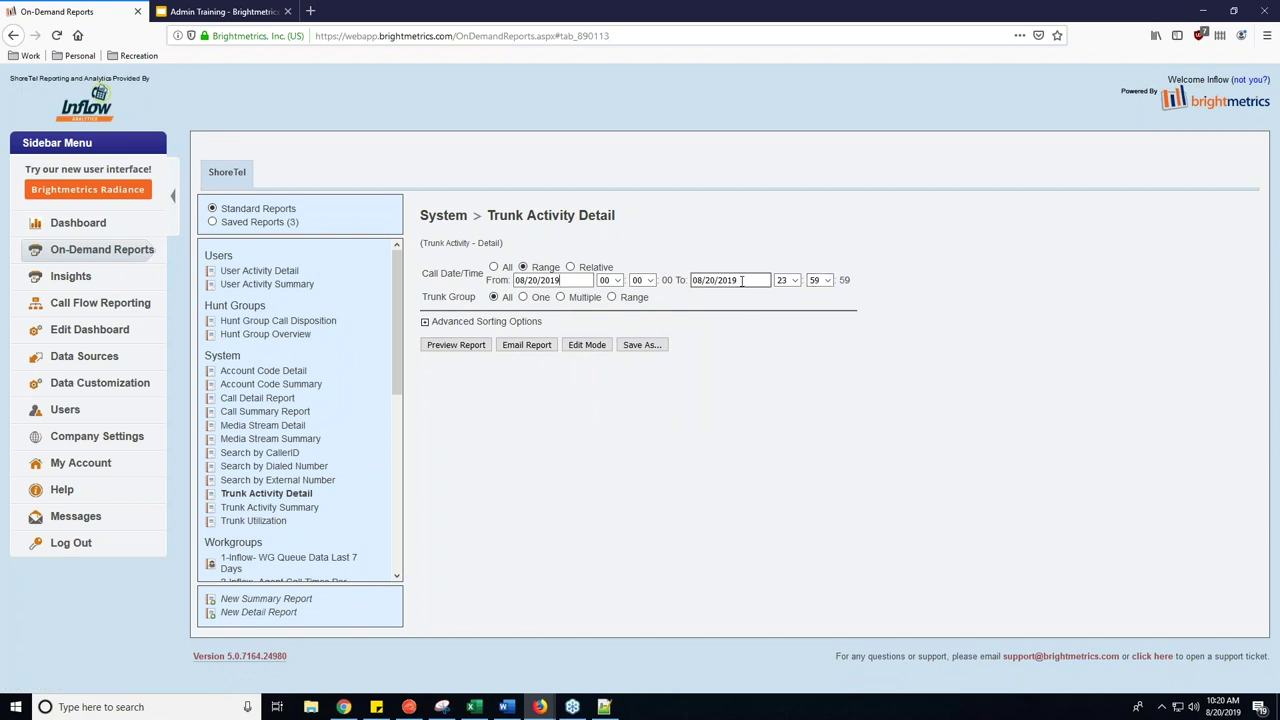
# - Set the Call Date/Time filter to the relative period Today
pyautogui.click(571, 270)
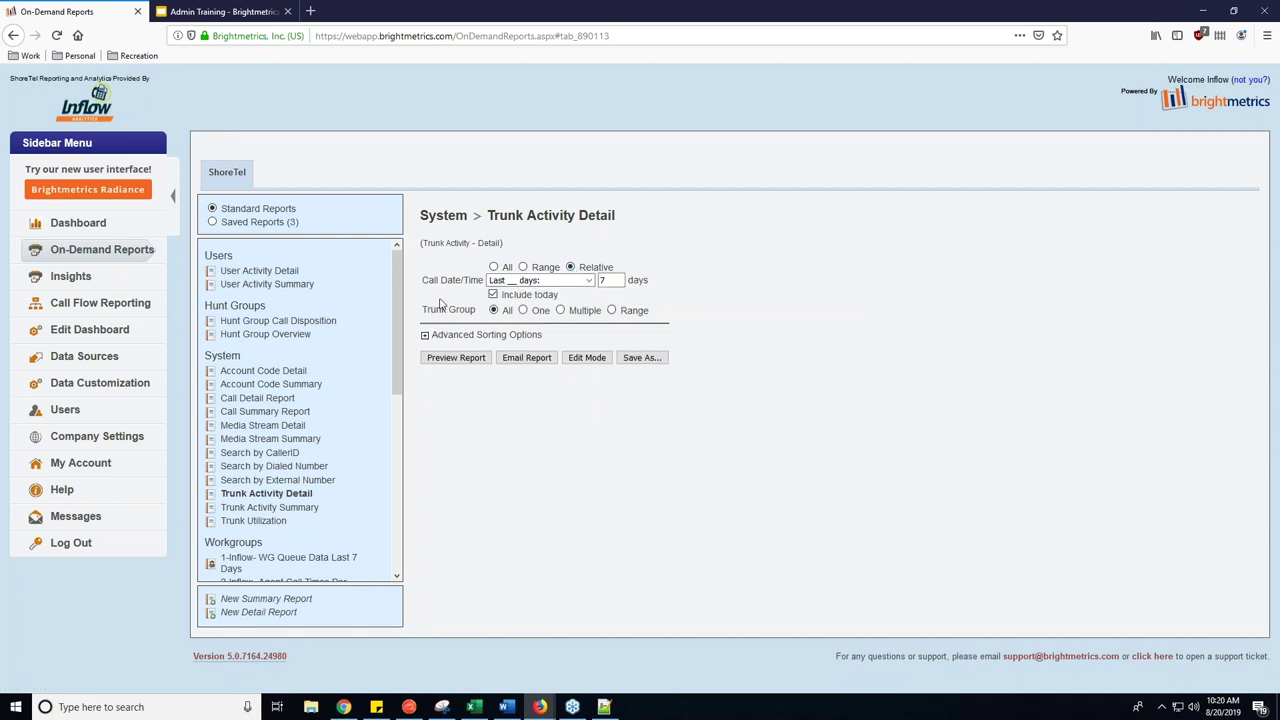
pyautogui.click(588, 281)
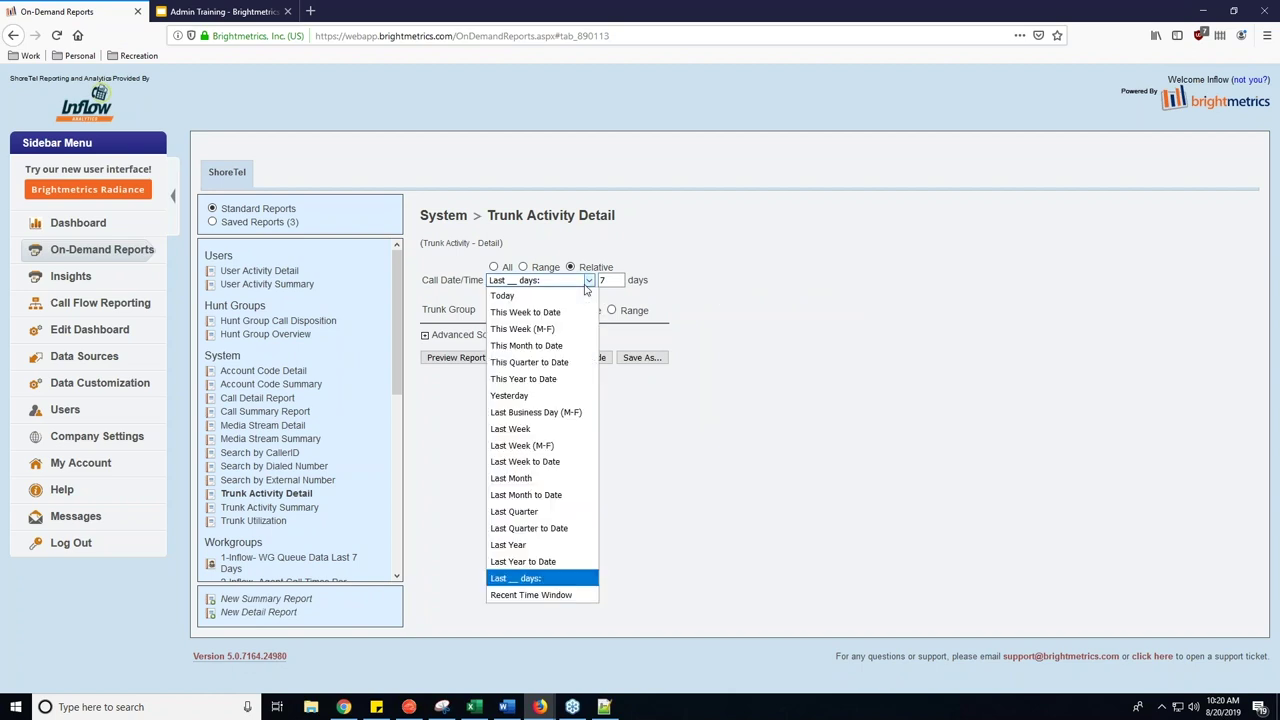
pyautogui.click(522, 297)
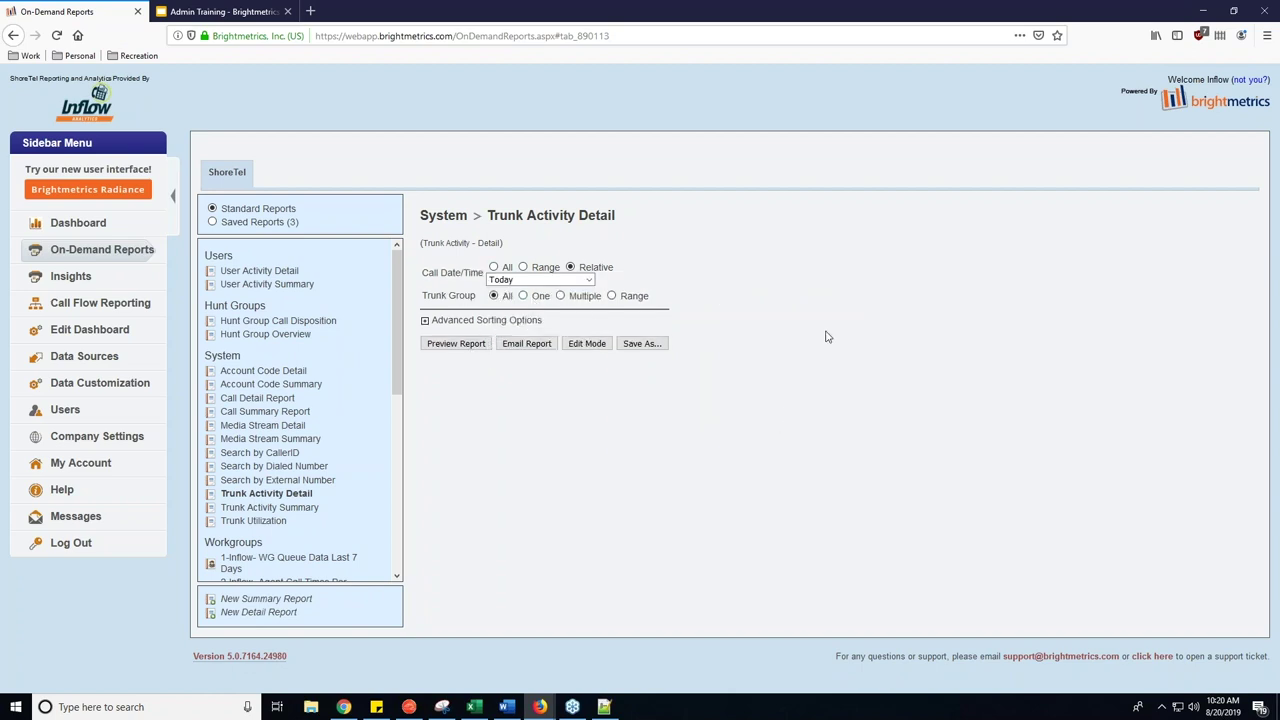
# - Try the One option for Trunk Group and reset it to All, and look over the advanced sorting options
pyautogui.moveTo(484, 297); pyautogui.dragTo(426, 297)
pyautogui.click(522, 296)
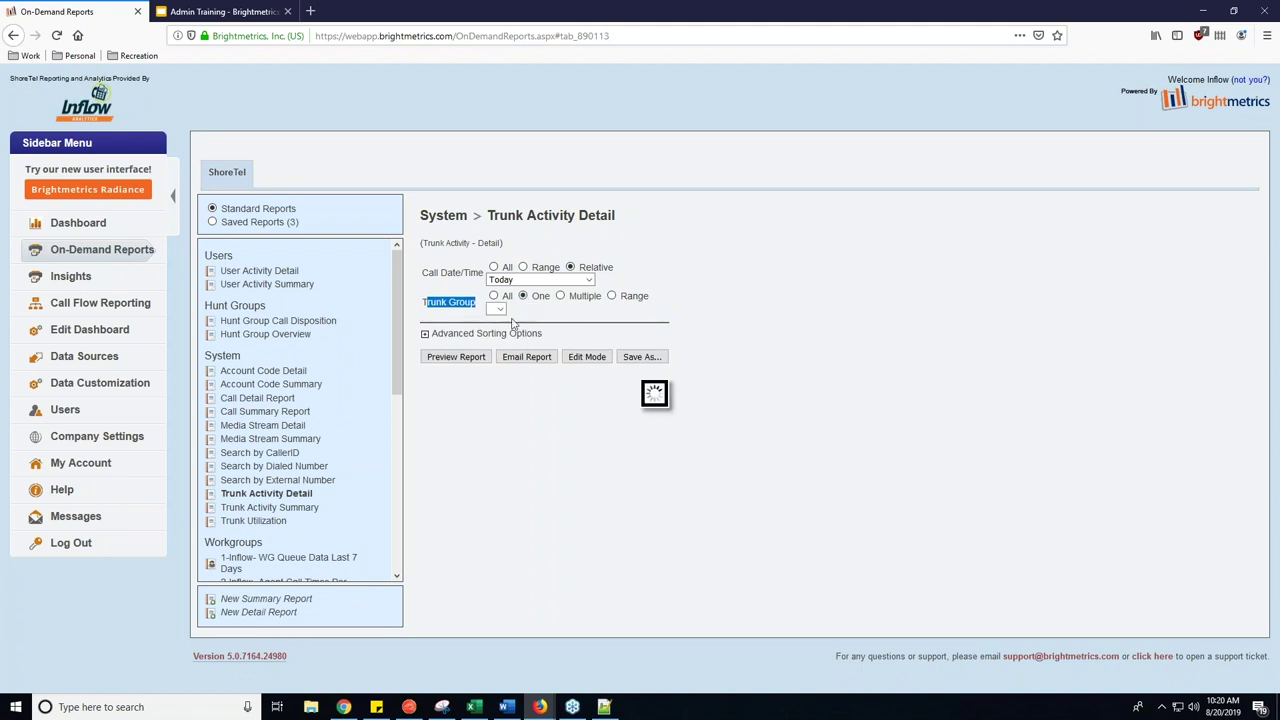
pyautogui.click(530, 312)
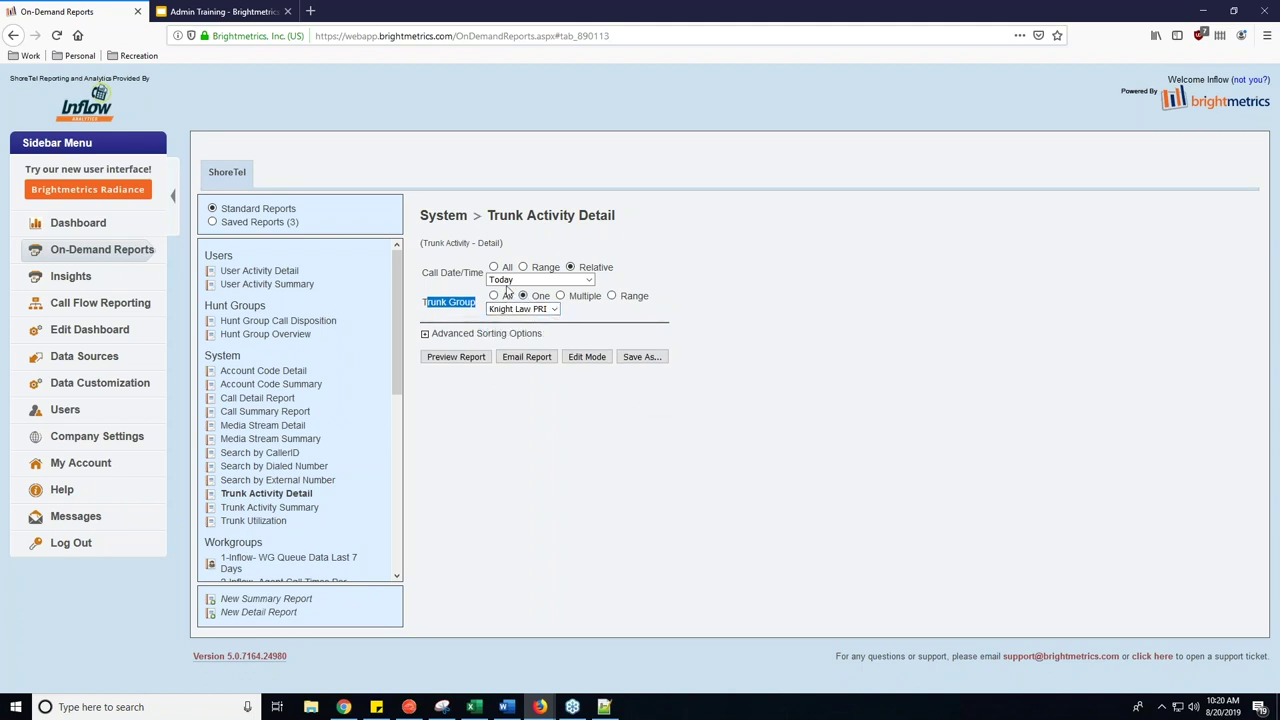
pyautogui.click(493, 297)
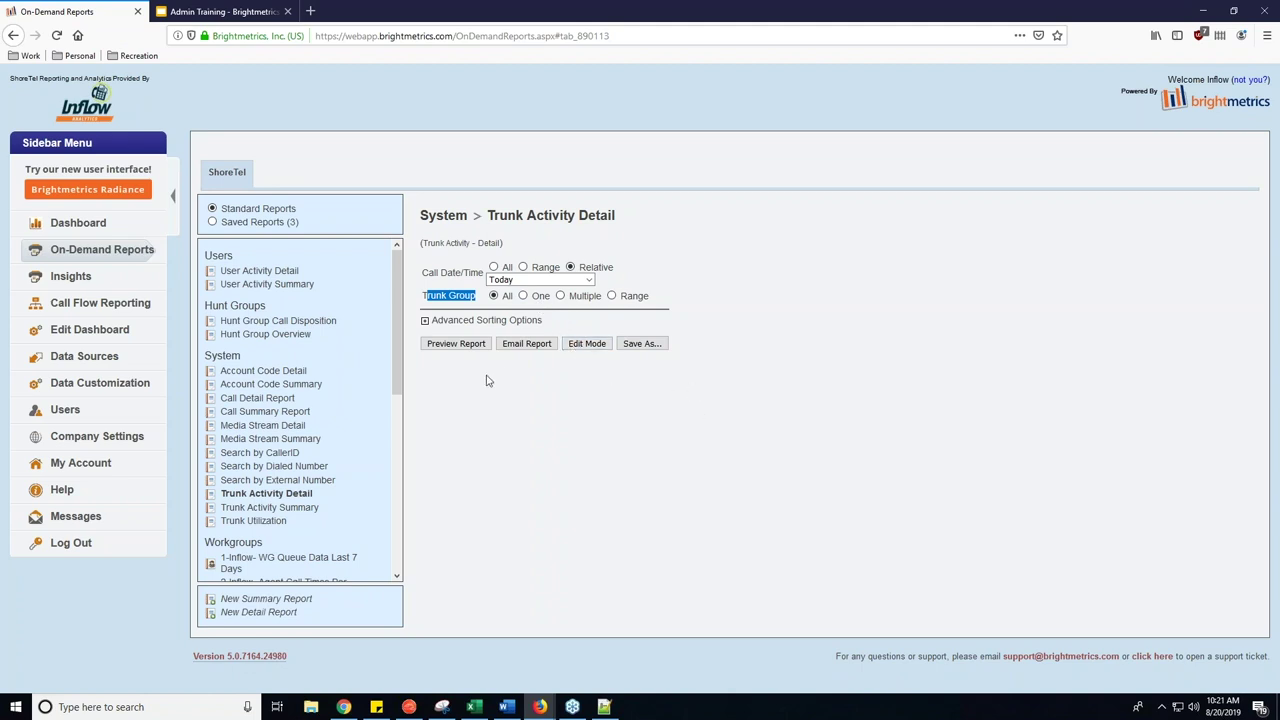
pyautogui.click(424, 323)
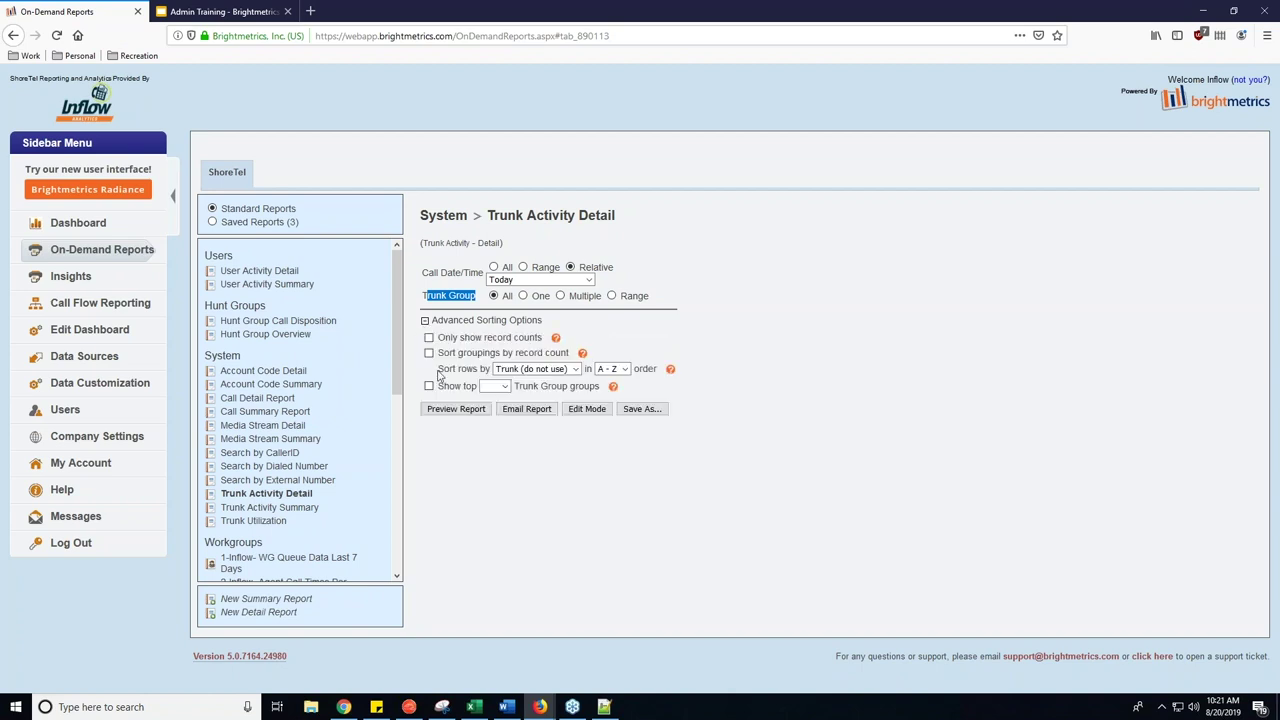
pyautogui.click(425, 322)
# - Edit the report layout to add Answered, Extension and Disconnect Reason as columns between Direction and Dialed Number
pyautogui.click(570, 347)
pyautogui.scroll(-1, 799, 446)
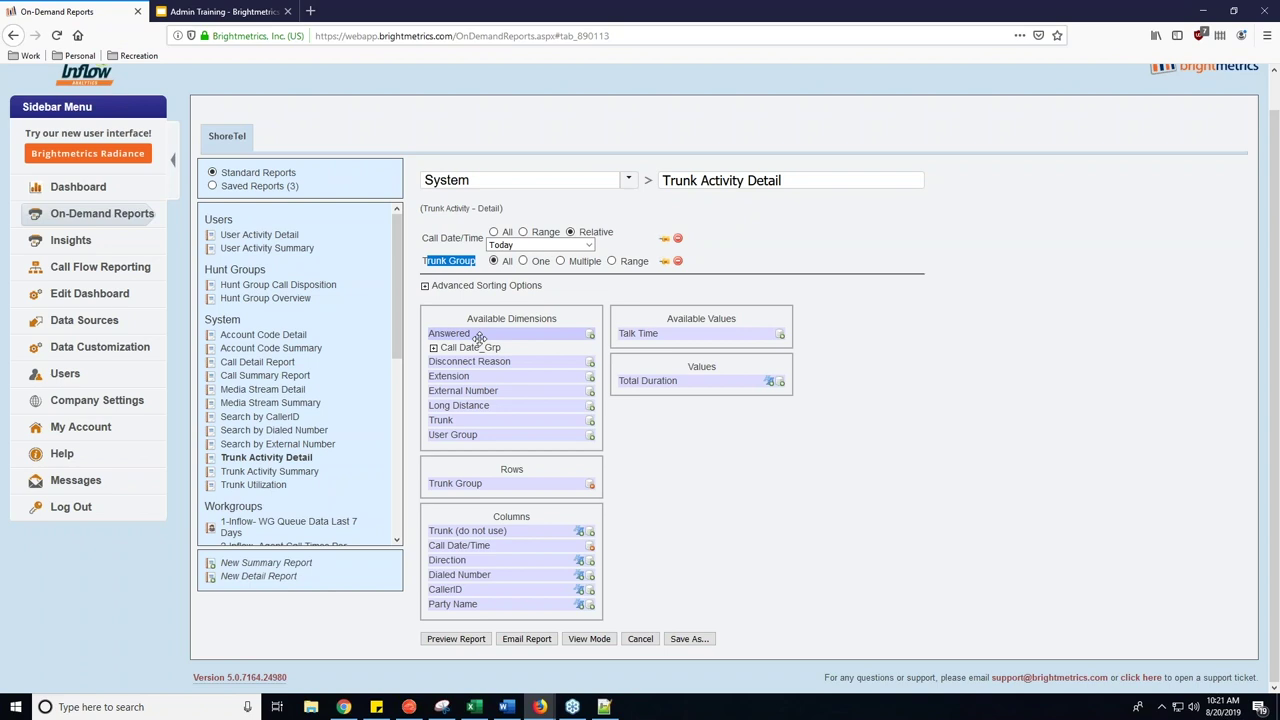
pyautogui.moveTo(478, 336); pyautogui.dragTo(474, 562)
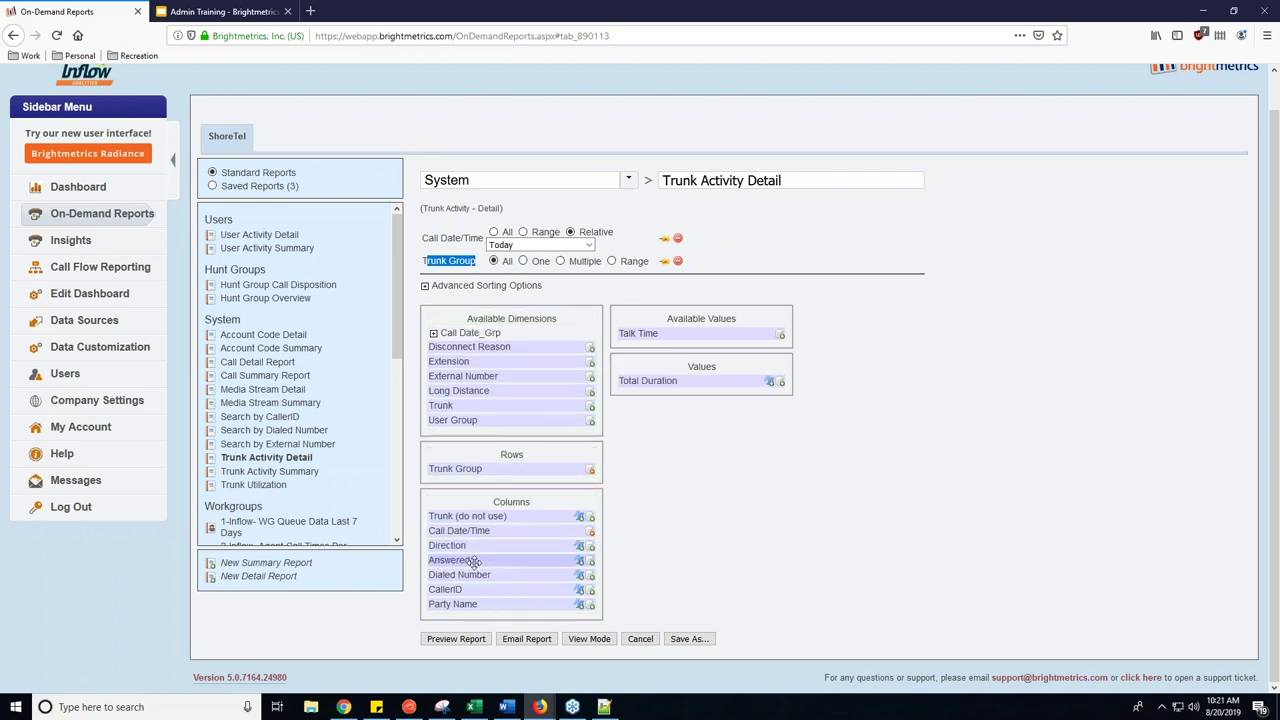
pyautogui.moveTo(478, 362); pyautogui.dragTo(468, 572)
pyautogui.moveTo(479, 350); pyautogui.dragTo(487, 565)
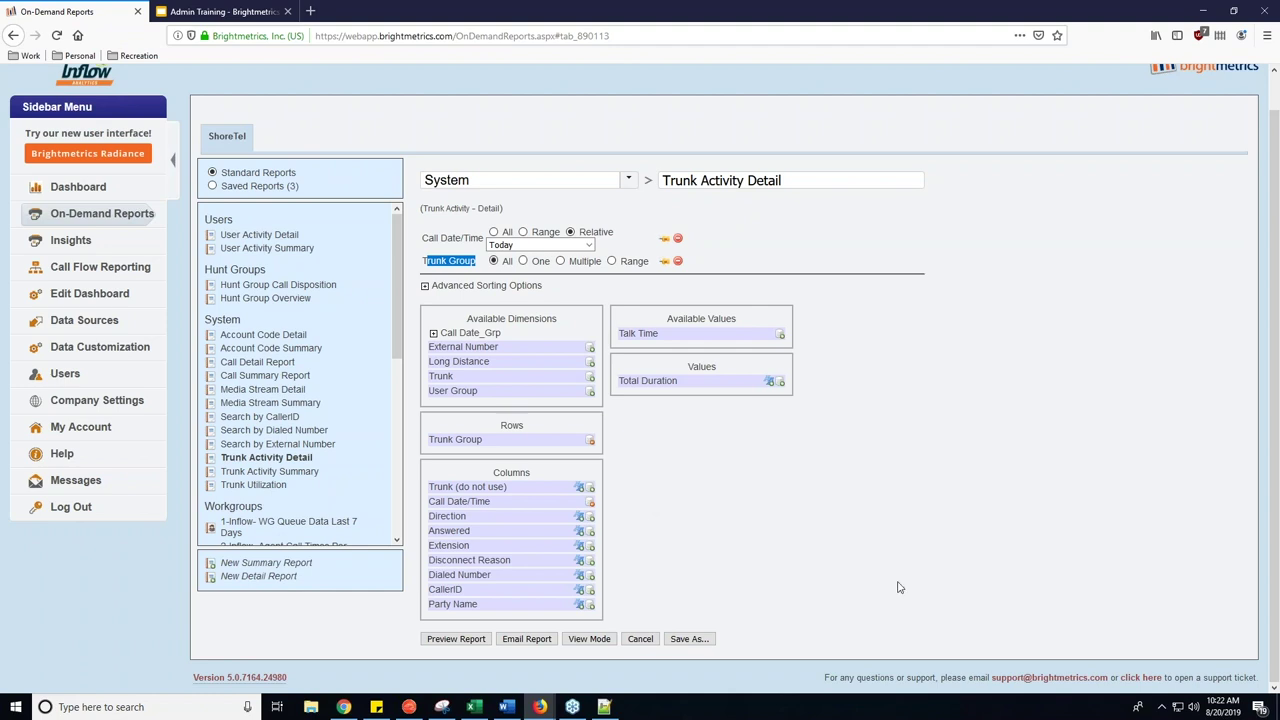
# - Preview the customized Trunk Activity Detail report and browse to the outbound Knight SIP (113) calls
pyautogui.click(452, 639)
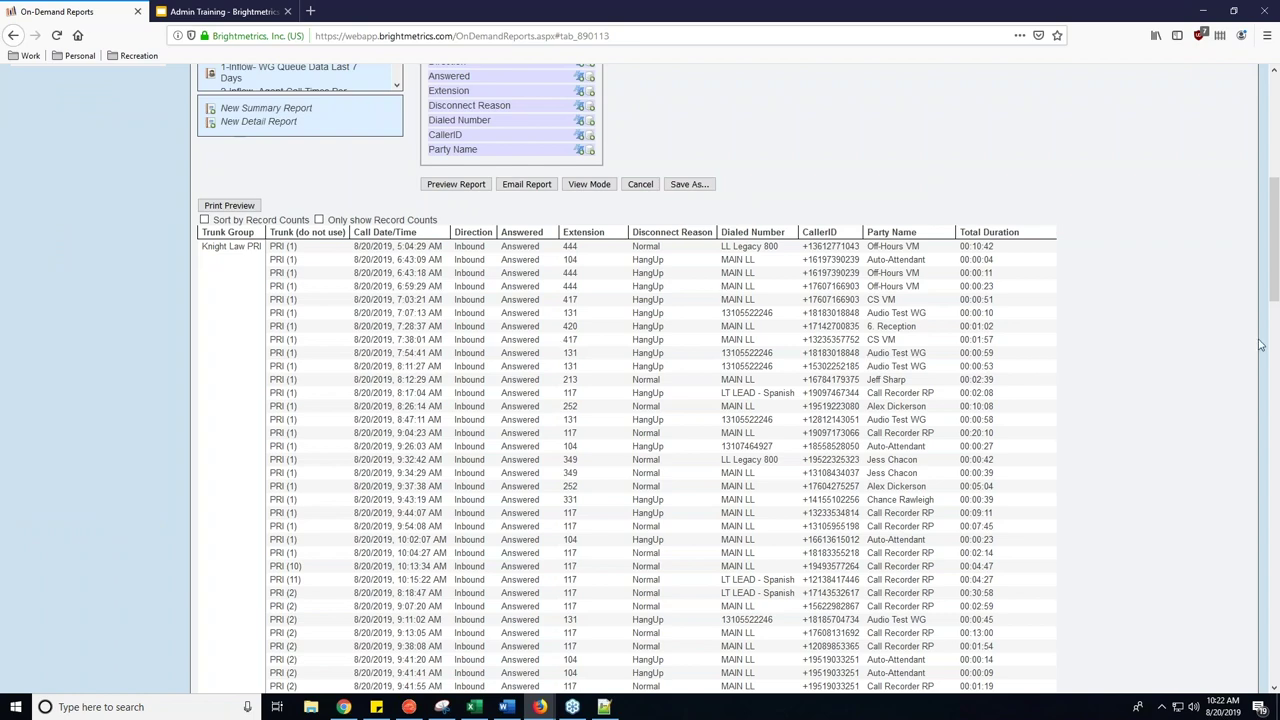
pyautogui.moveTo(1273, 237); pyautogui.dragTo(1258, 455)
pyautogui.scroll(-2, 1273, 449)
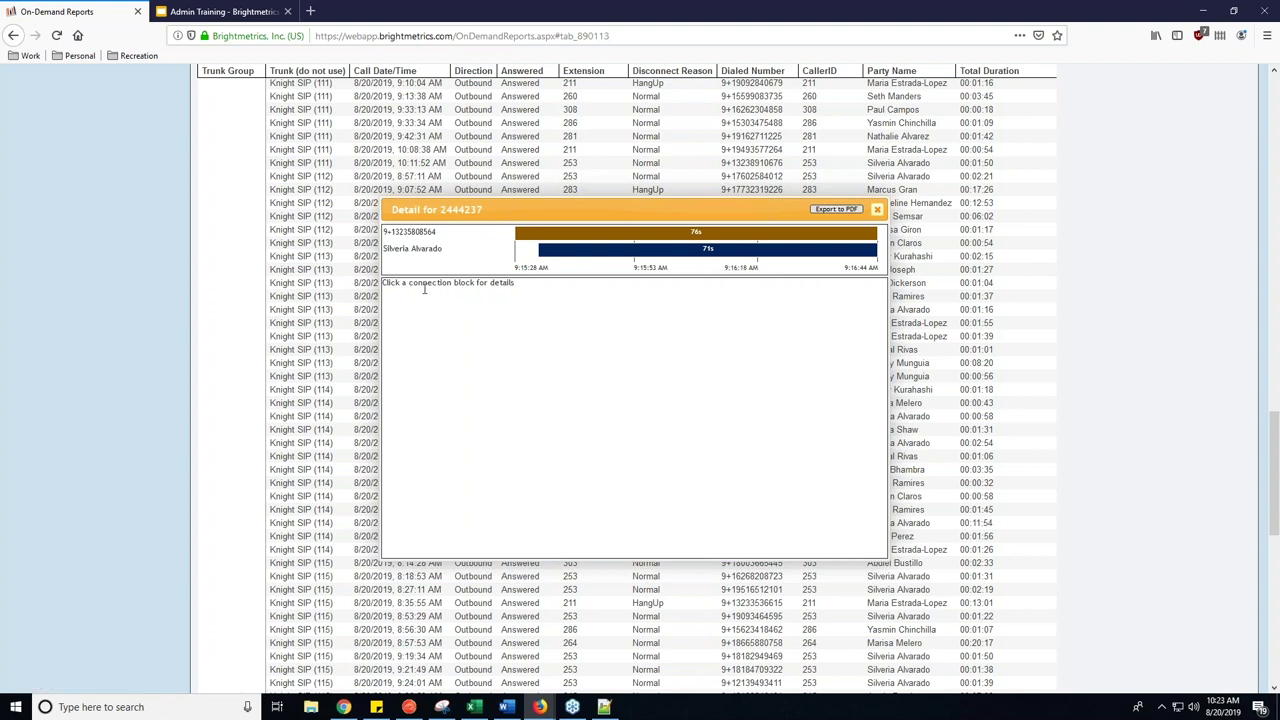
# - Inspect the trunk and extension connections and the CallGuid of the 9:15:28 AM outbound call, and close its detail
pyautogui.click(572, 237)
pyautogui.click(560, 251)
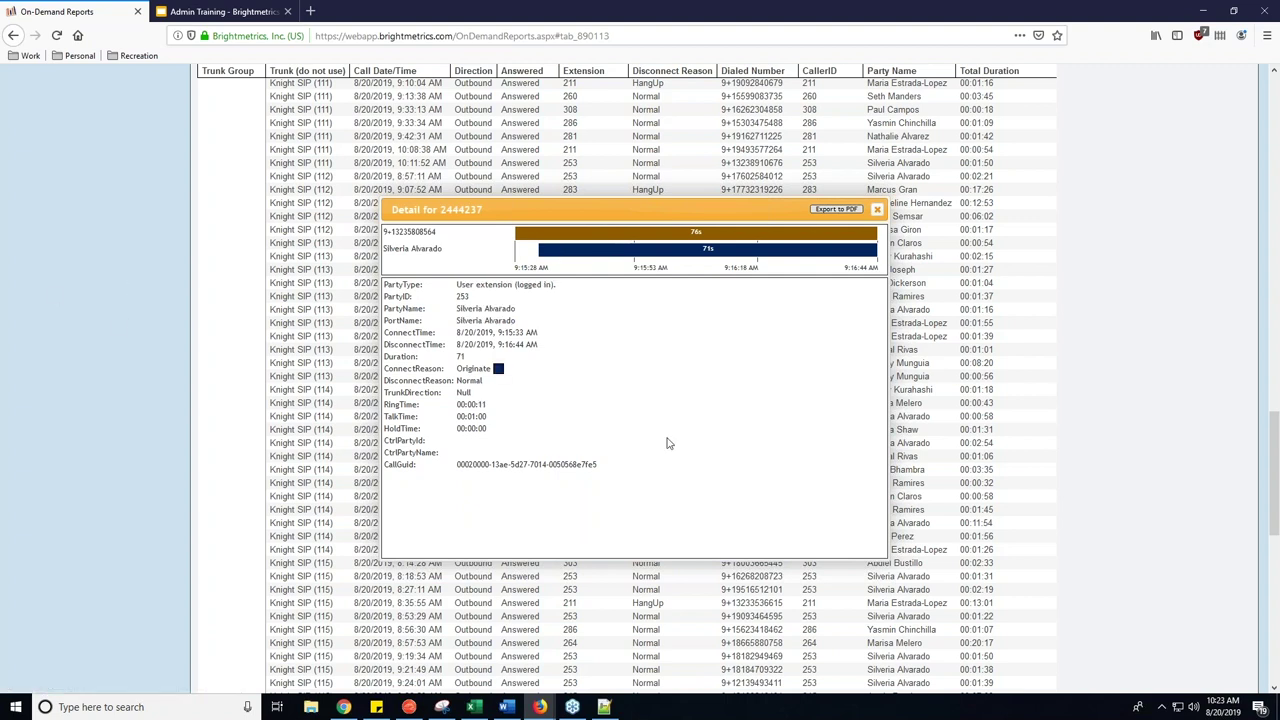
pyautogui.moveTo(598, 465); pyautogui.dragTo(456, 468)
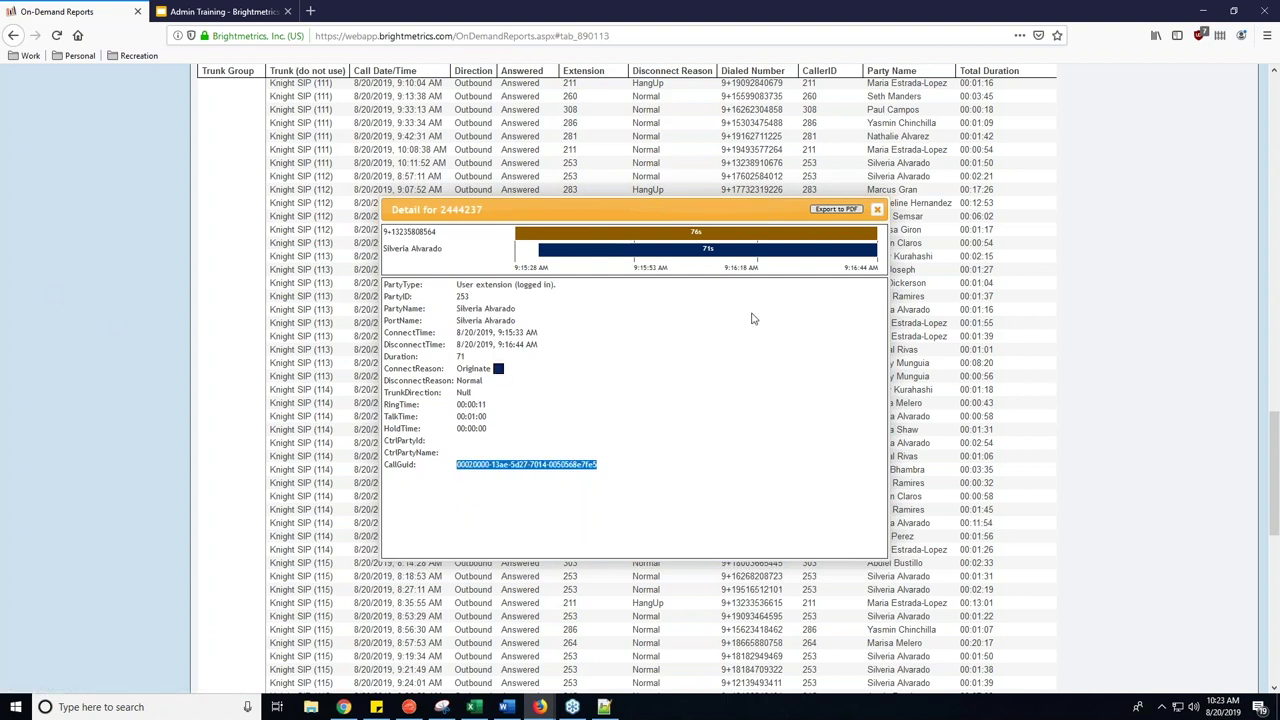
pyautogui.click(878, 211)
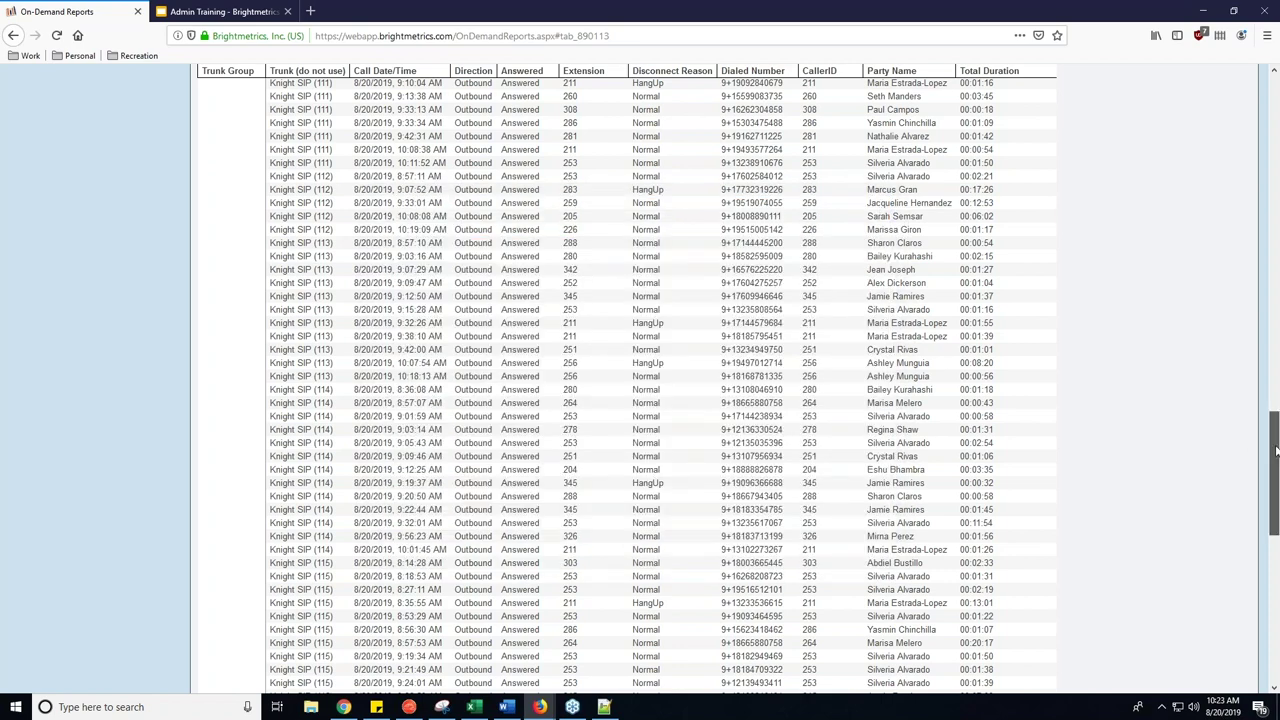
# - Save the customized report as "Trunk Activity Detail - Disconnect Reason" in the System report group
pyautogui.scroll(15, 1117, 315)
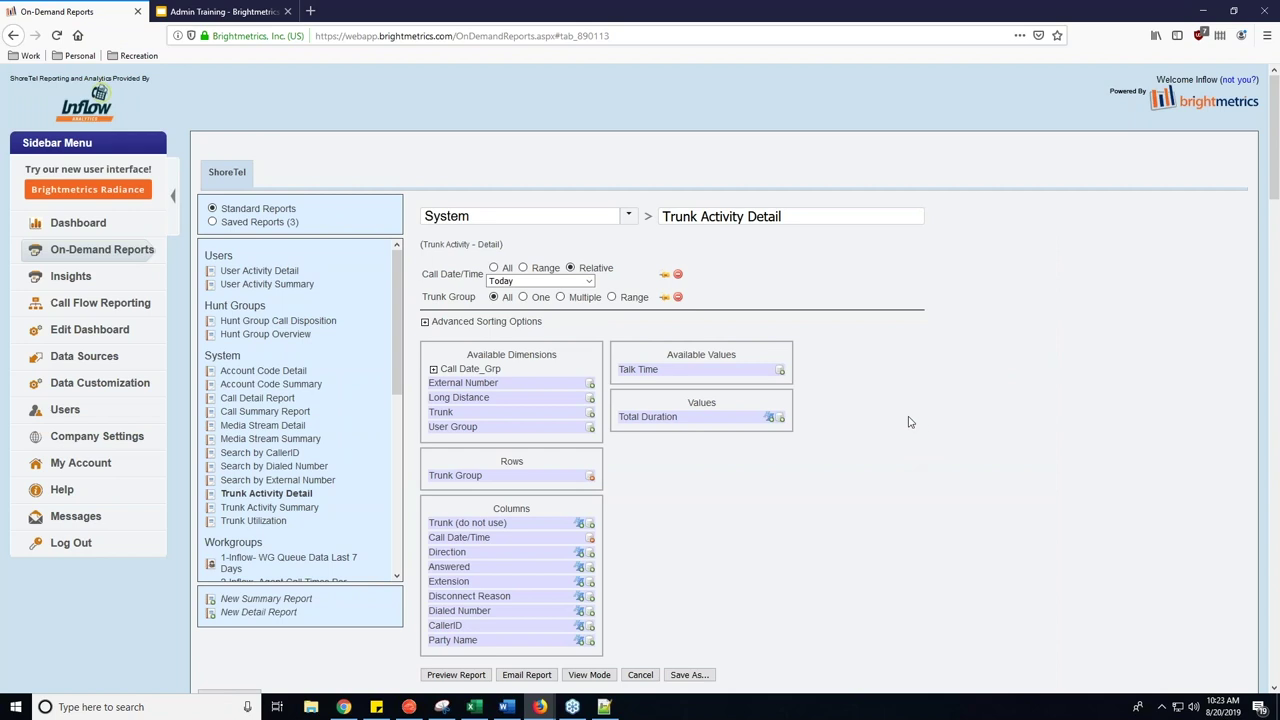
pyautogui.scroll(-1, 910, 432)
pyautogui.scroll(-1, 911, 432)
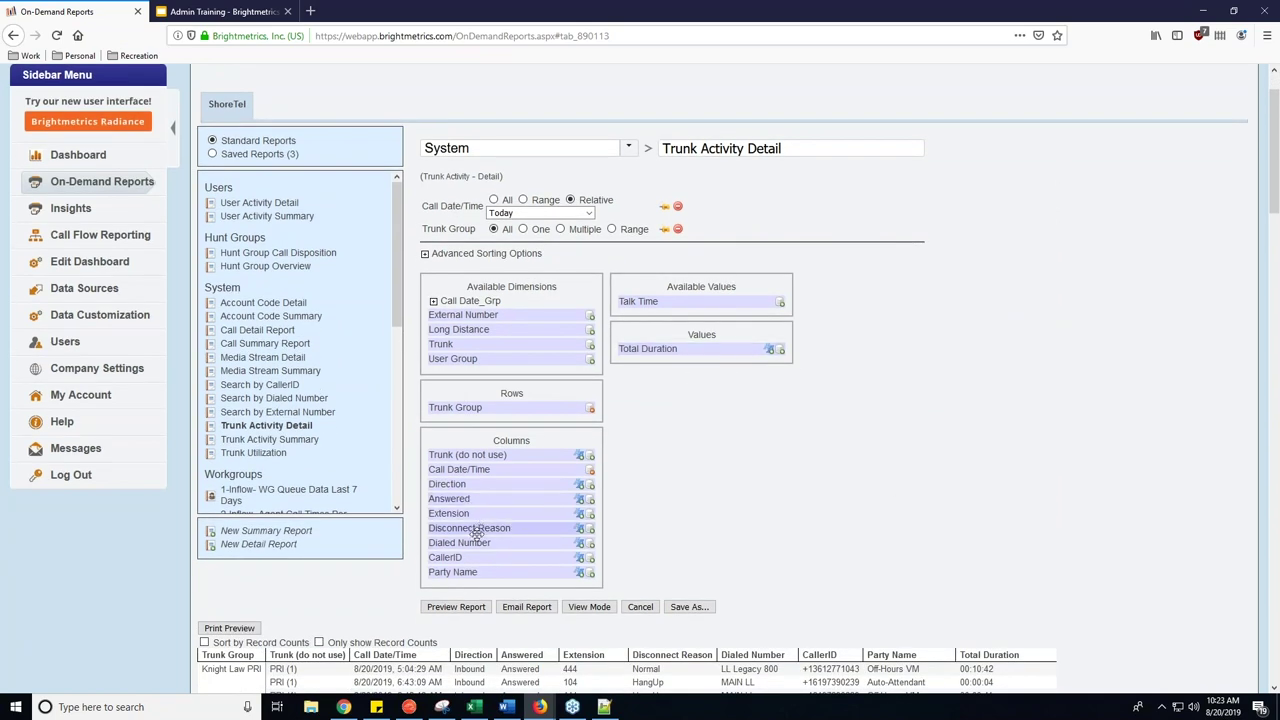
pyautogui.click(688, 608)
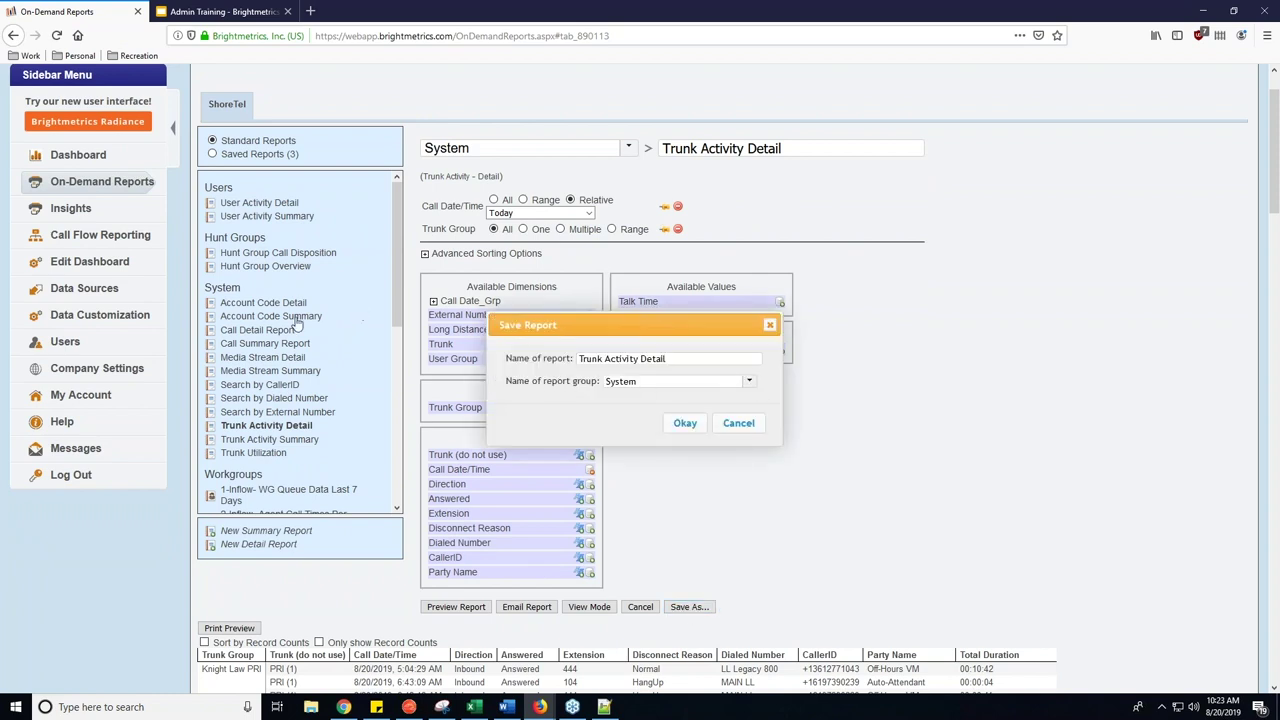
pyautogui.click(748, 381)
pyautogui.click(700, 361)
pyautogui.write('- Disconnect Reason')
pyautogui.click(685, 425)
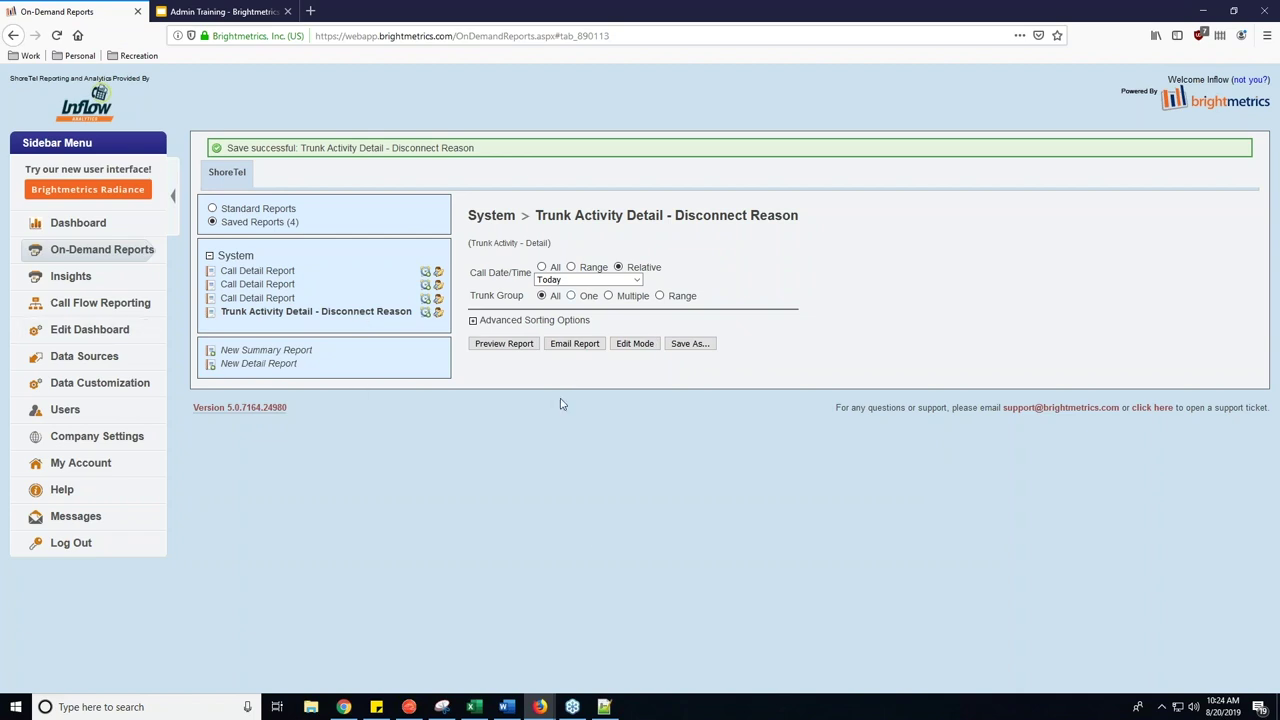
# - Preview the standard Trunk Utilization report for the last 30 days, including today
pyautogui.click(233, 210)
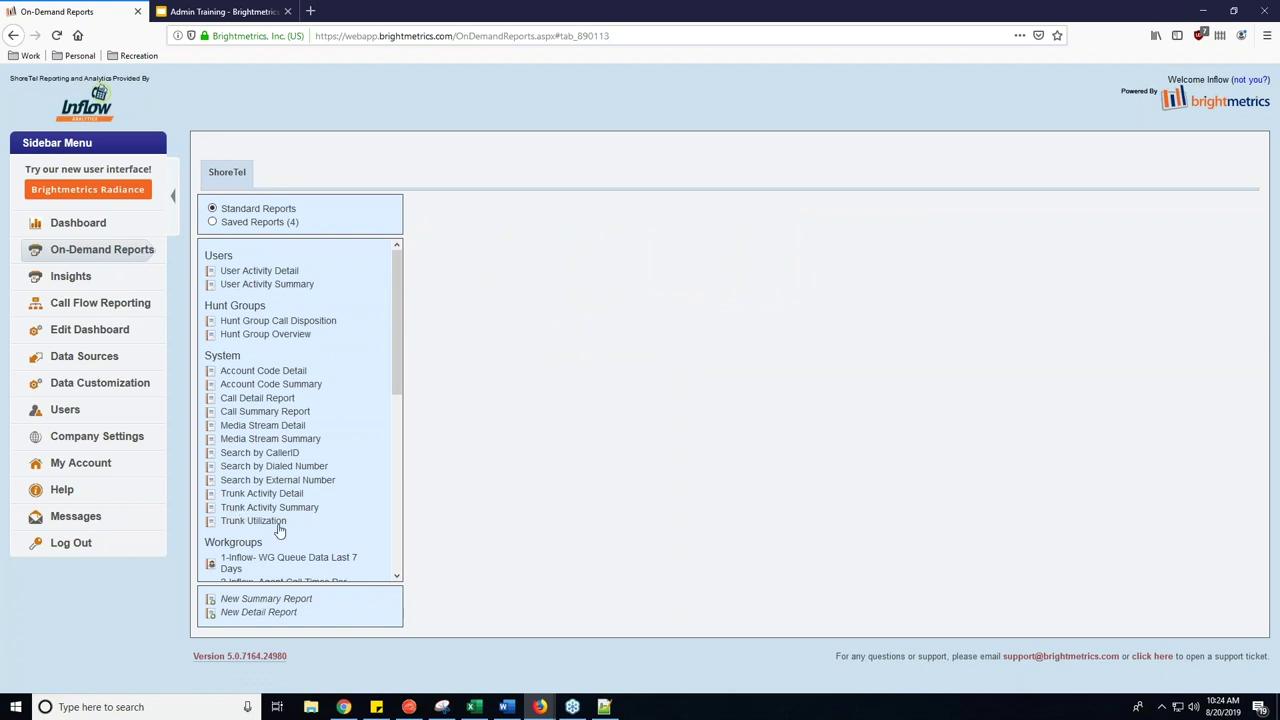
pyautogui.click(262, 521)
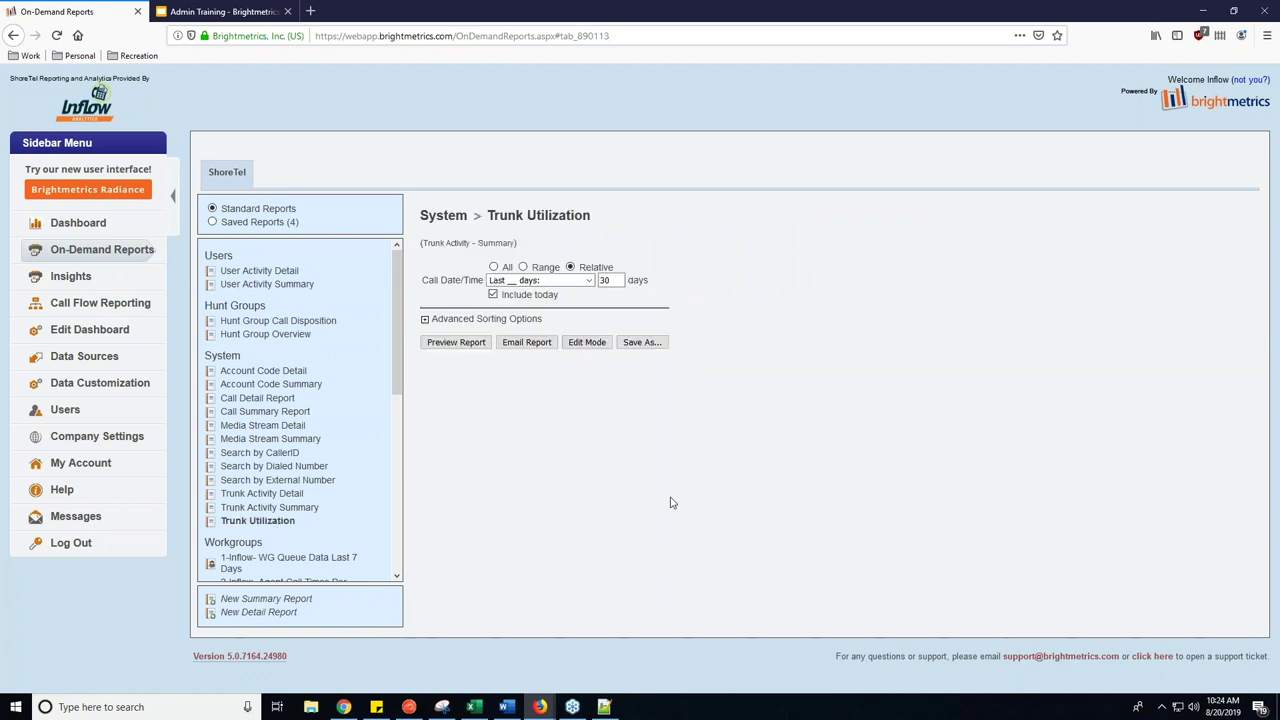
pyautogui.click(560, 280)
pyautogui.click(540, 575)
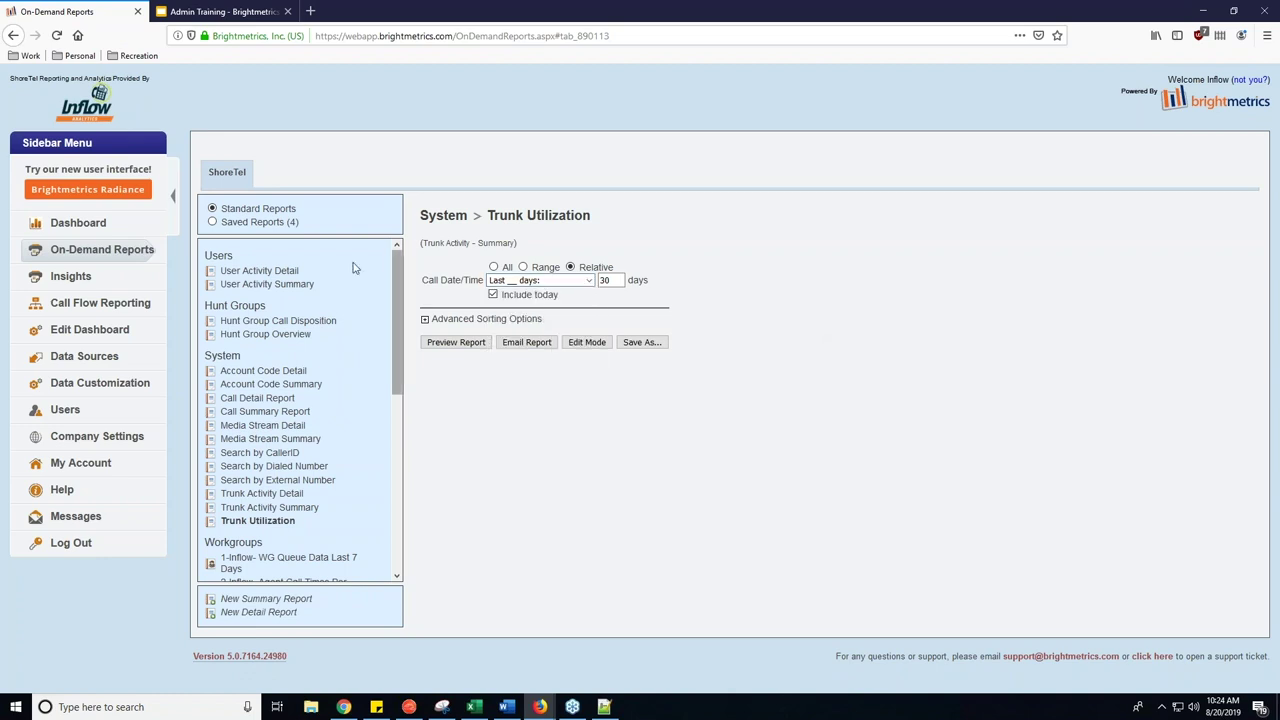
pyautogui.click(455, 342)
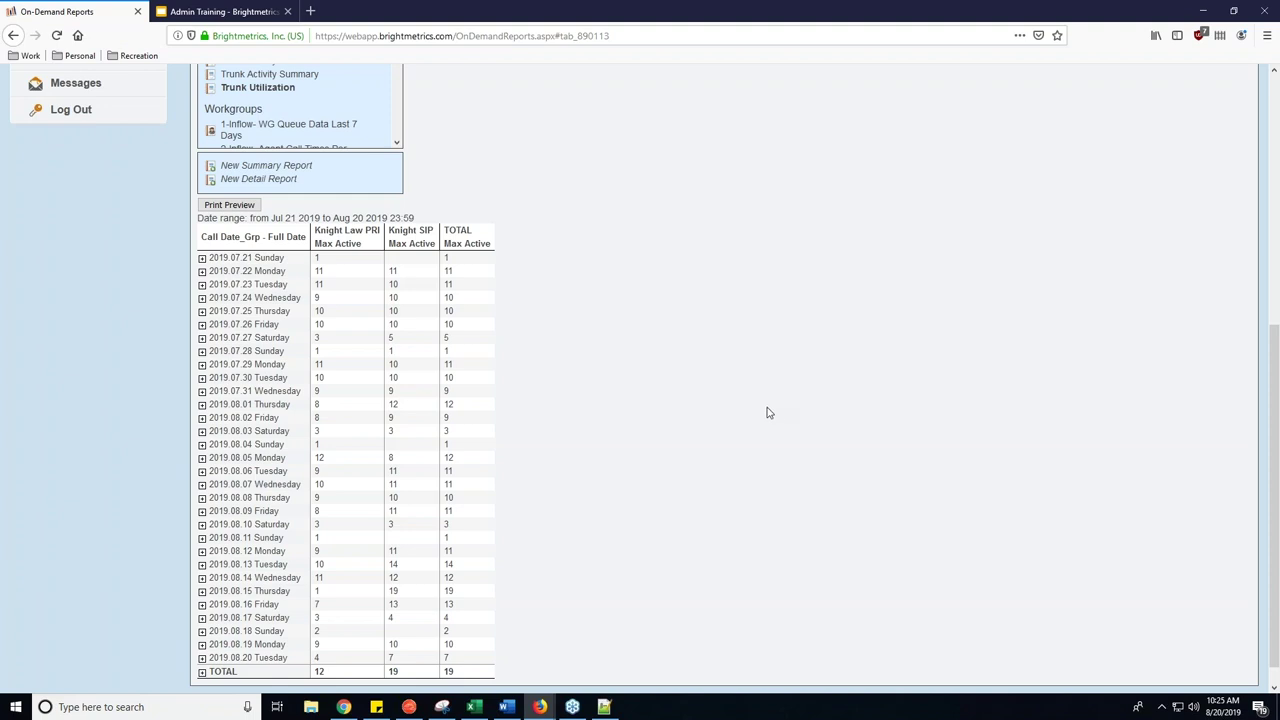
# - Compare the Max Active values of Knight Law PRI and Knight SIP for Thursday 2019.08.01
pyautogui.scroll(-1, 754, 342)
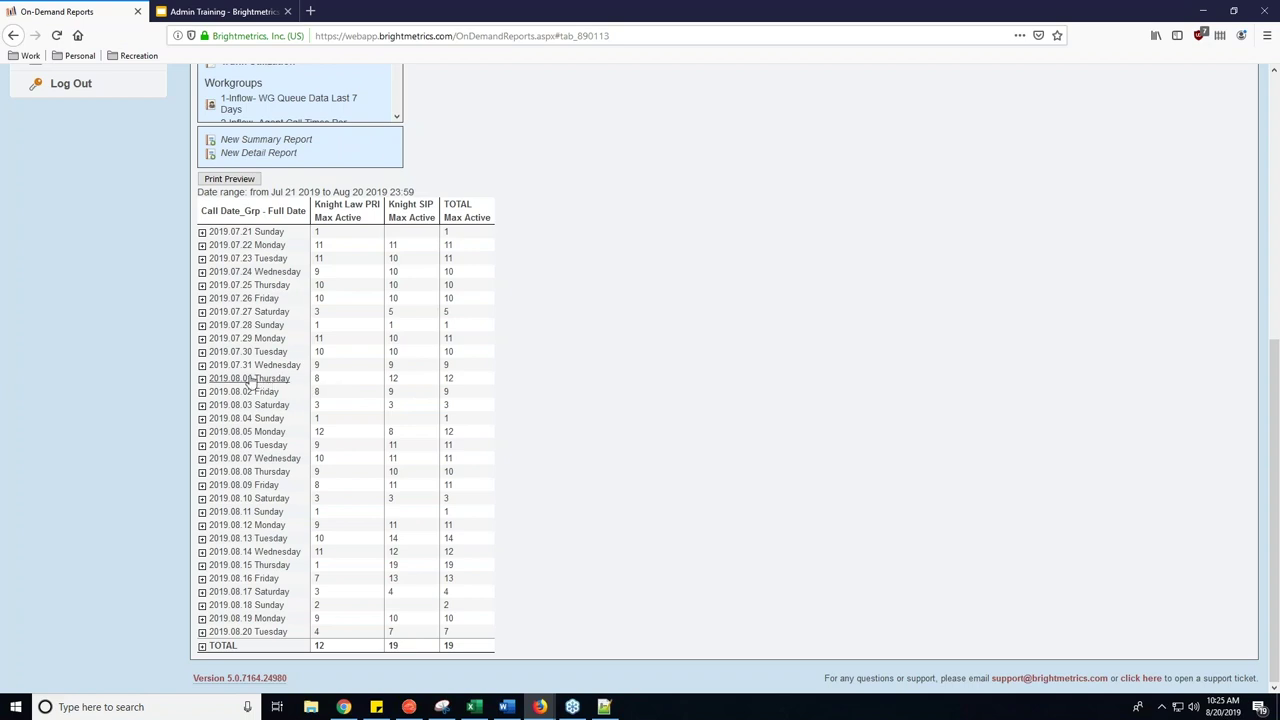
pyautogui.doubleClick(317, 379)
pyautogui.moveTo(405, 386); pyautogui.dragTo(392, 385)
pyautogui.scroll(5, 770, 592)
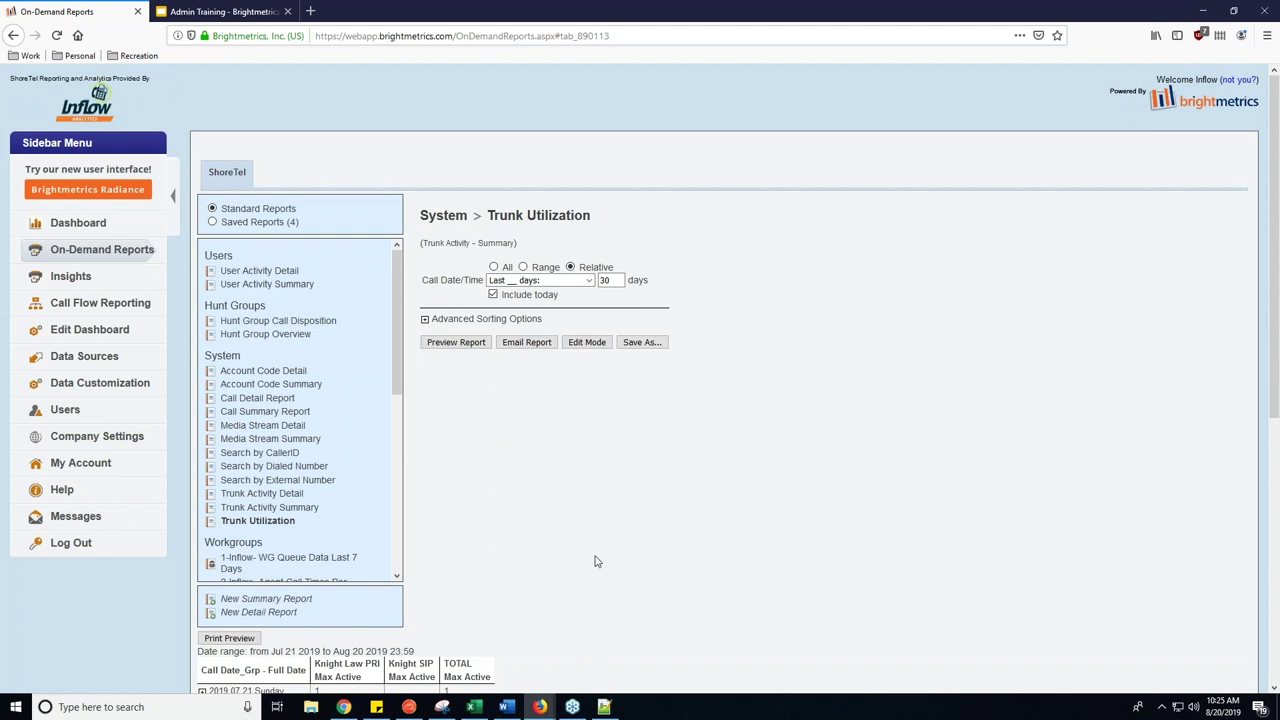
# - Open the standard Search by External Number report and set its Call Date/Time to Yesterday
pyautogui.click(280, 481)
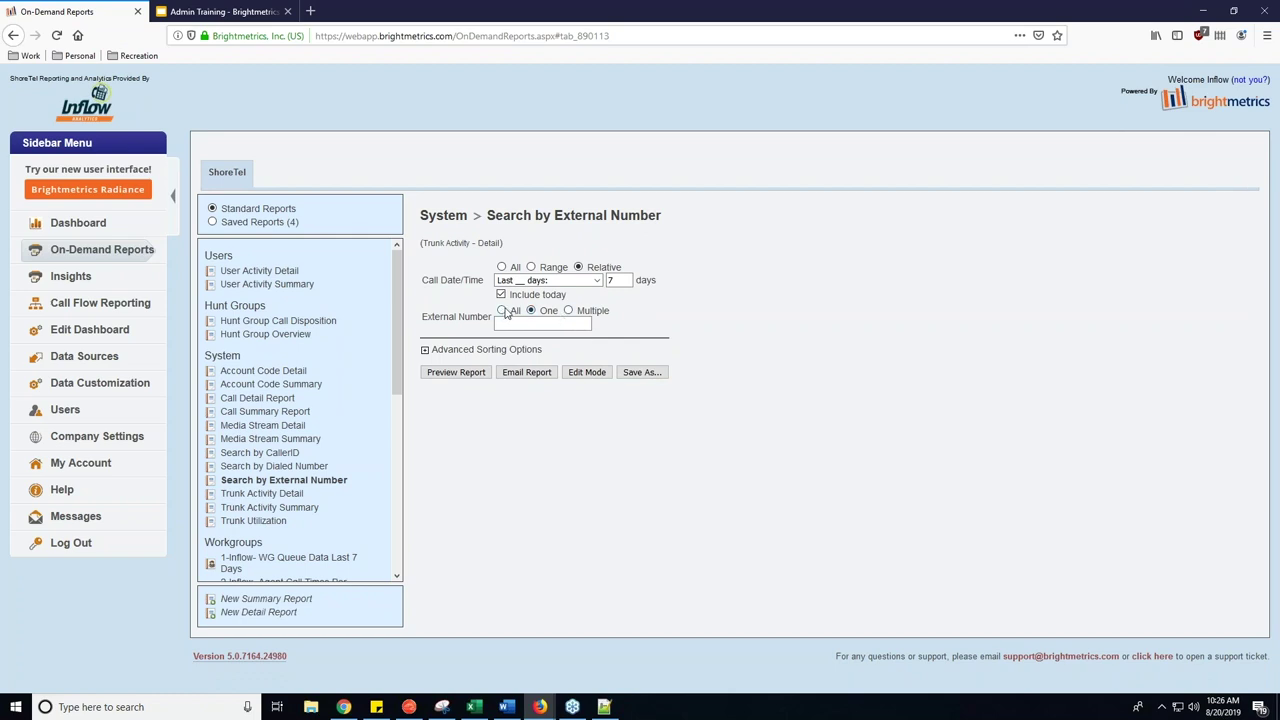
pyautogui.click(569, 311)
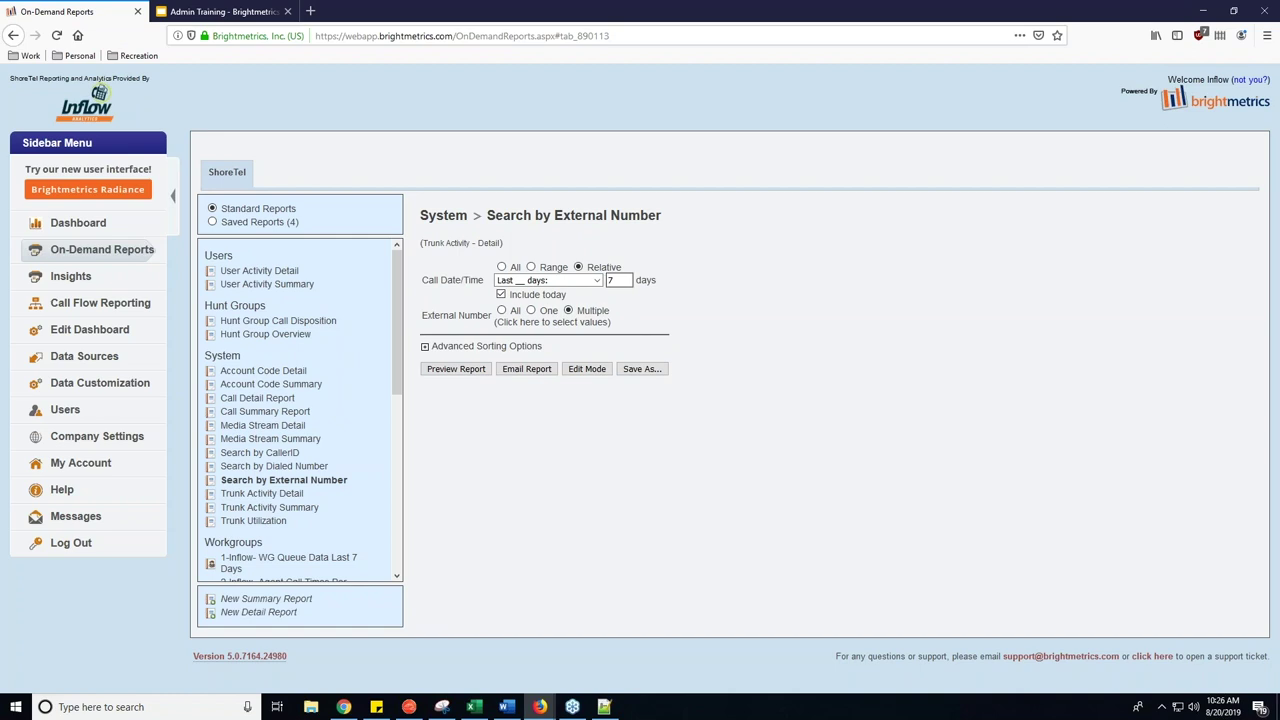
pyautogui.click(577, 283)
pyautogui.click(540, 396)
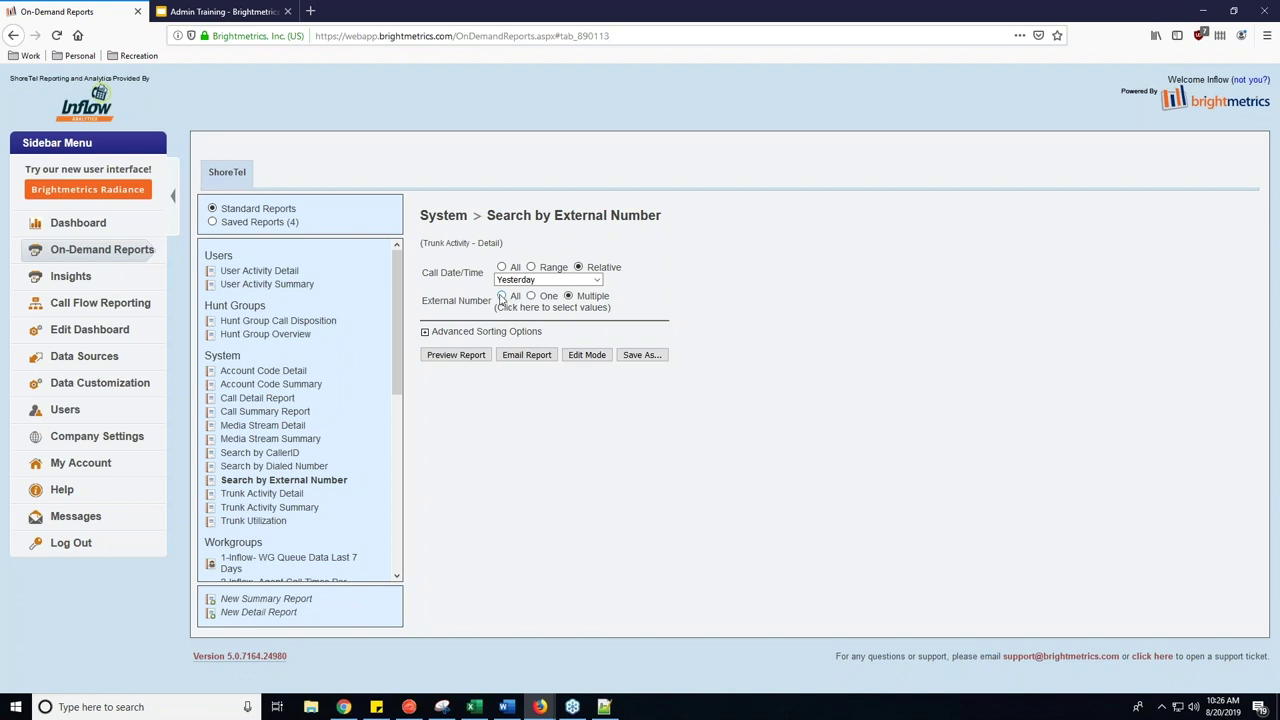
# - Filter External Number with the Multiple option to include one listed phone number, and preview the report
pyautogui.click(531, 296)
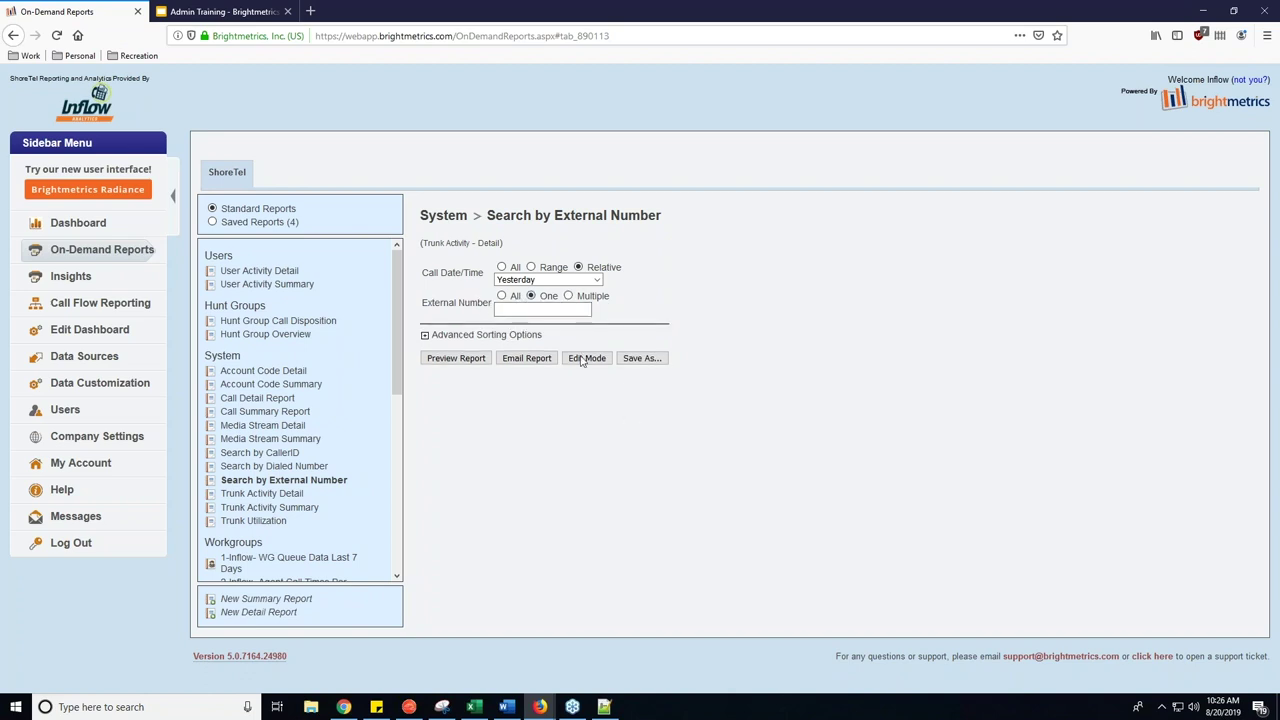
pyautogui.click(502, 296)
pyautogui.click(568, 296)
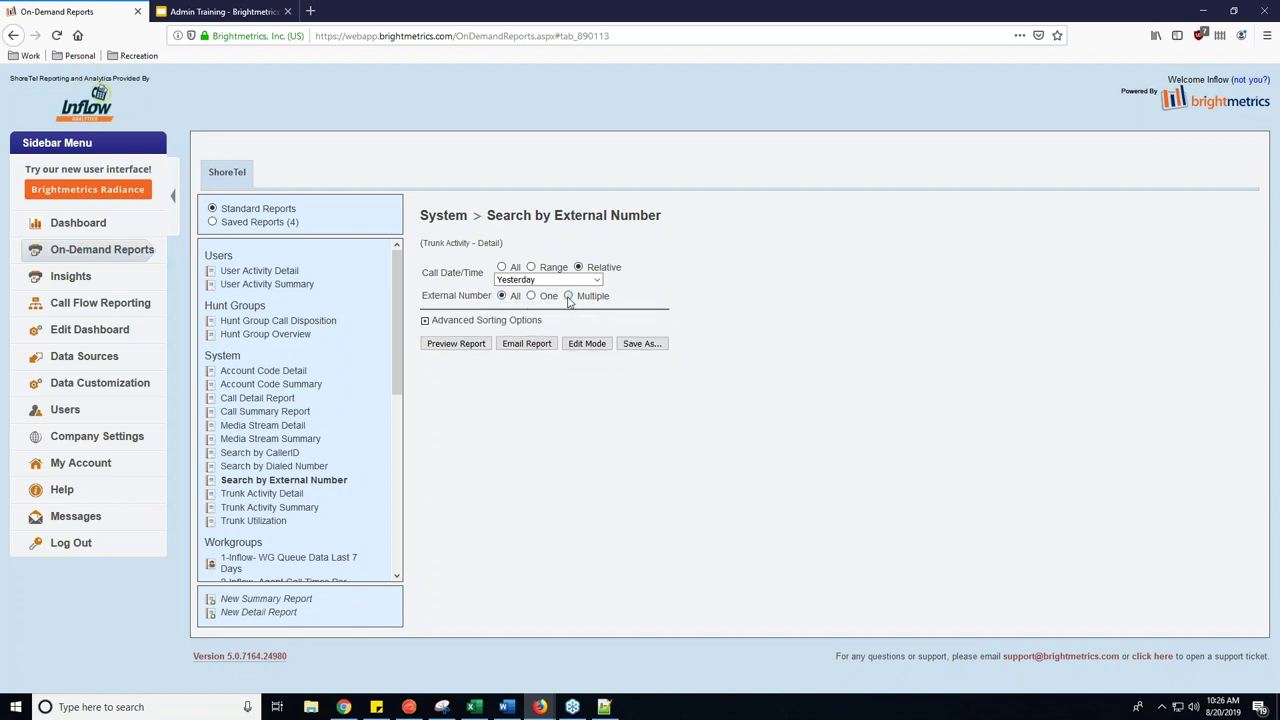
pyautogui.click(562, 309)
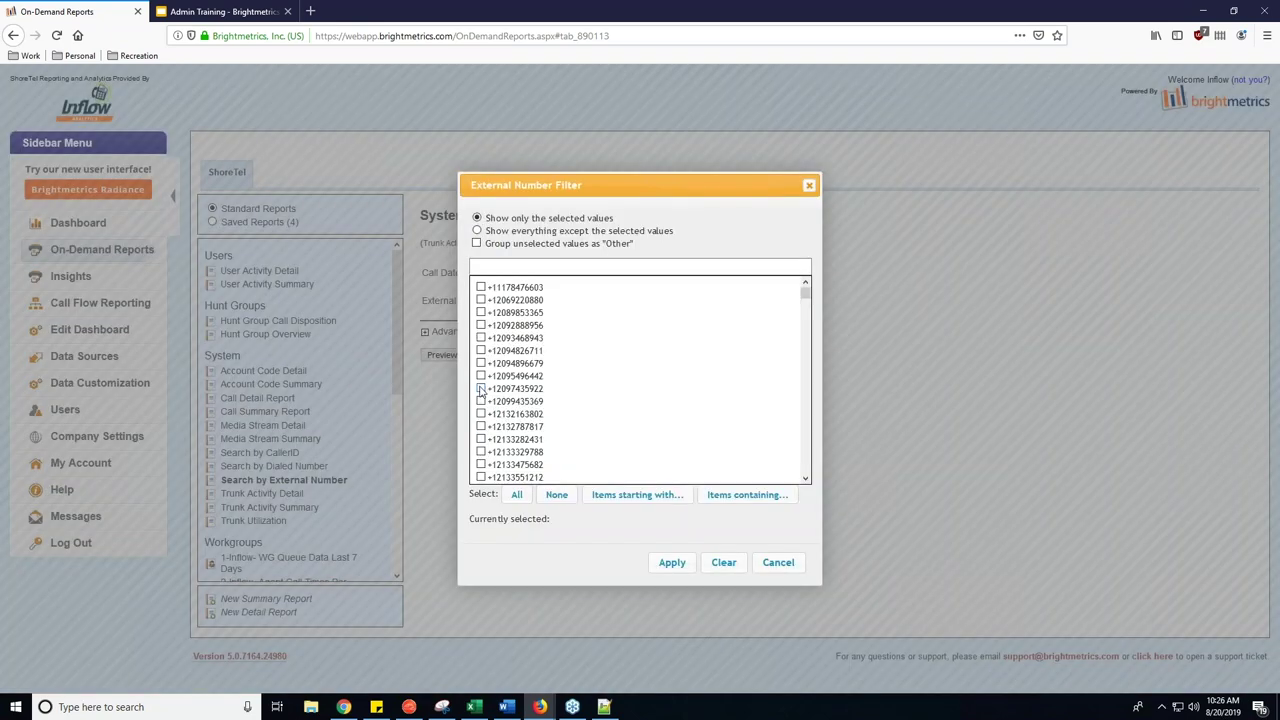
pyautogui.click(481, 388)
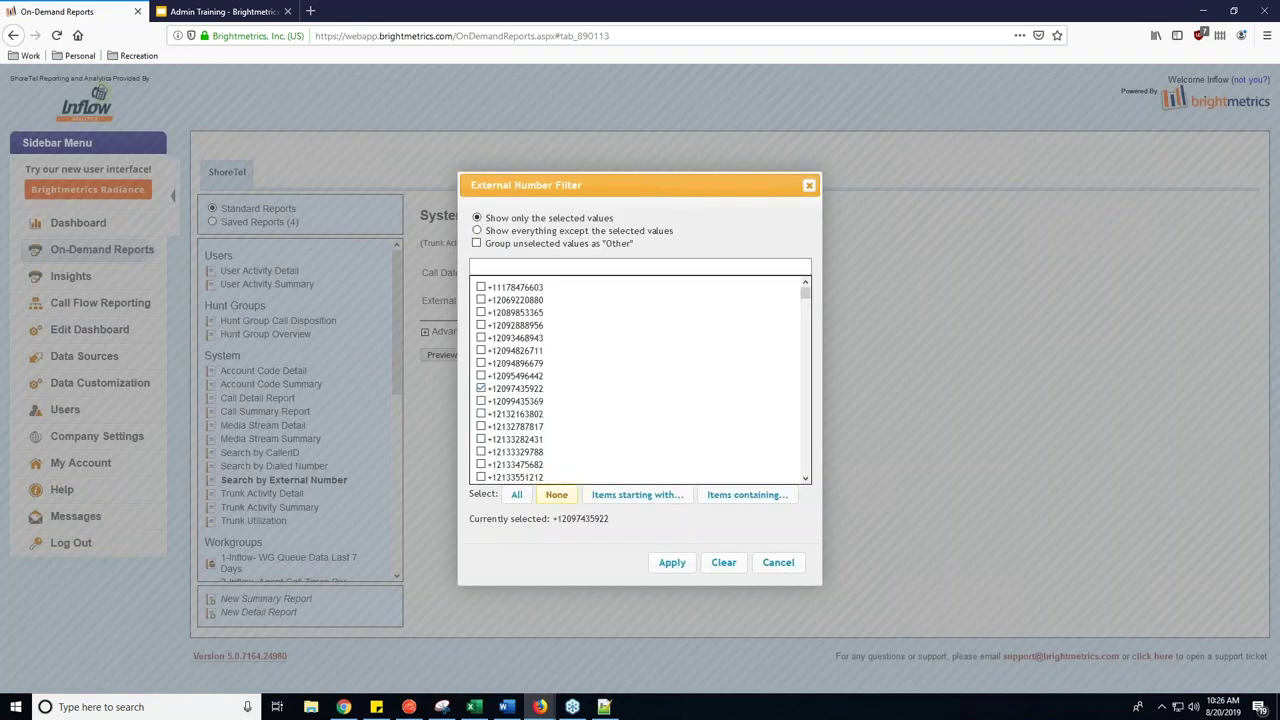
pyautogui.click(670, 562)
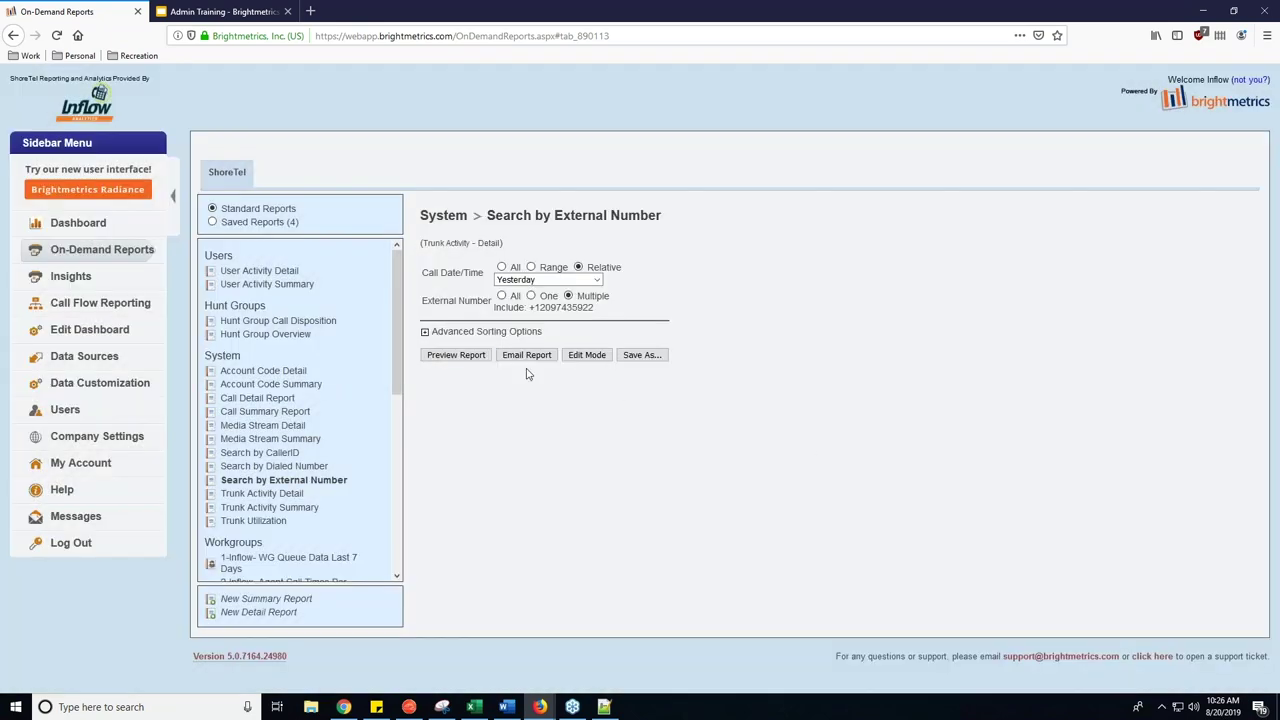
pyautogui.click(478, 358)
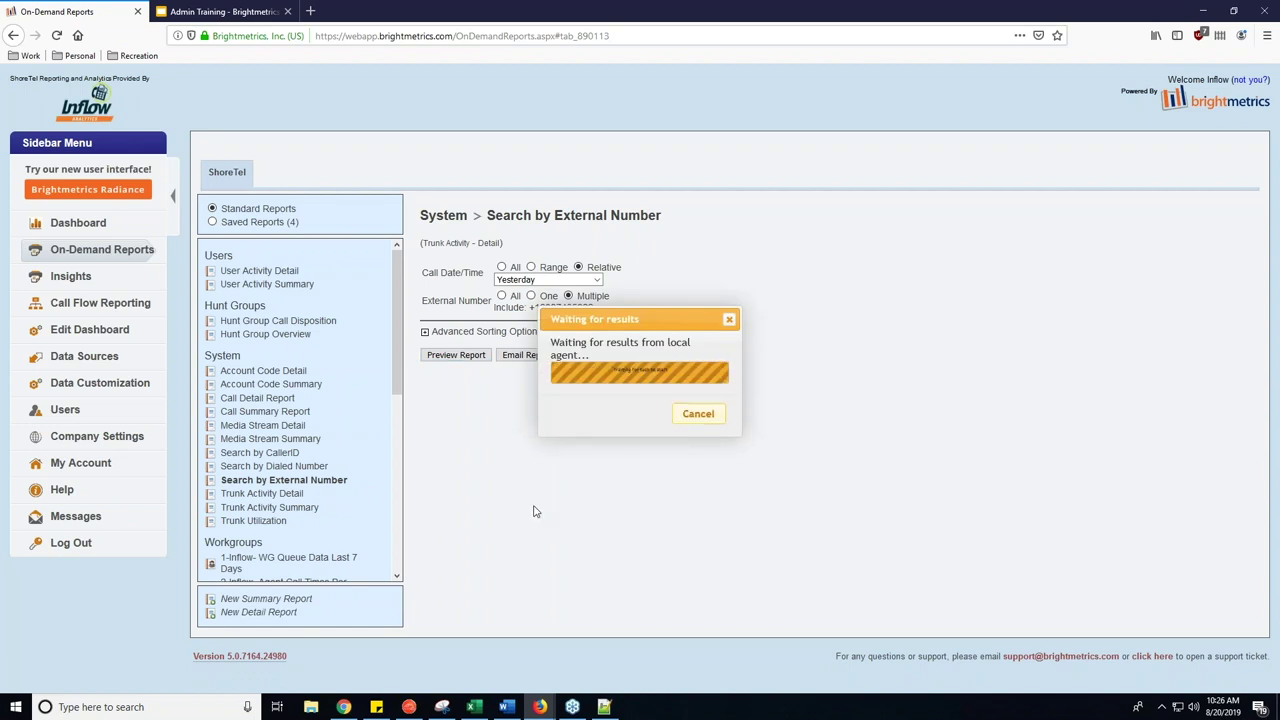
pyautogui.scroll(-1, 903, 529)
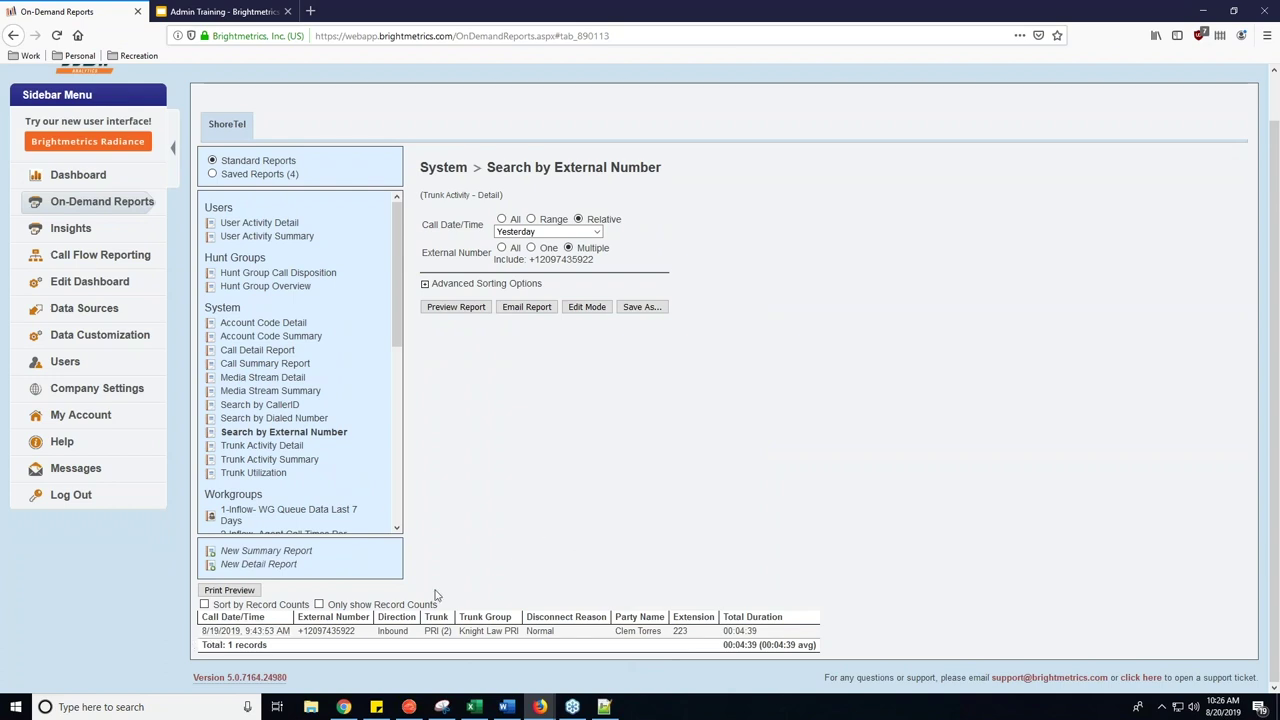
# - Open the detail of the 9:43:53 AM inbound call and inspect its trunk, Auto-Attendant, 2a. CS English and workgroup agent connections
pyautogui.click(249, 637)
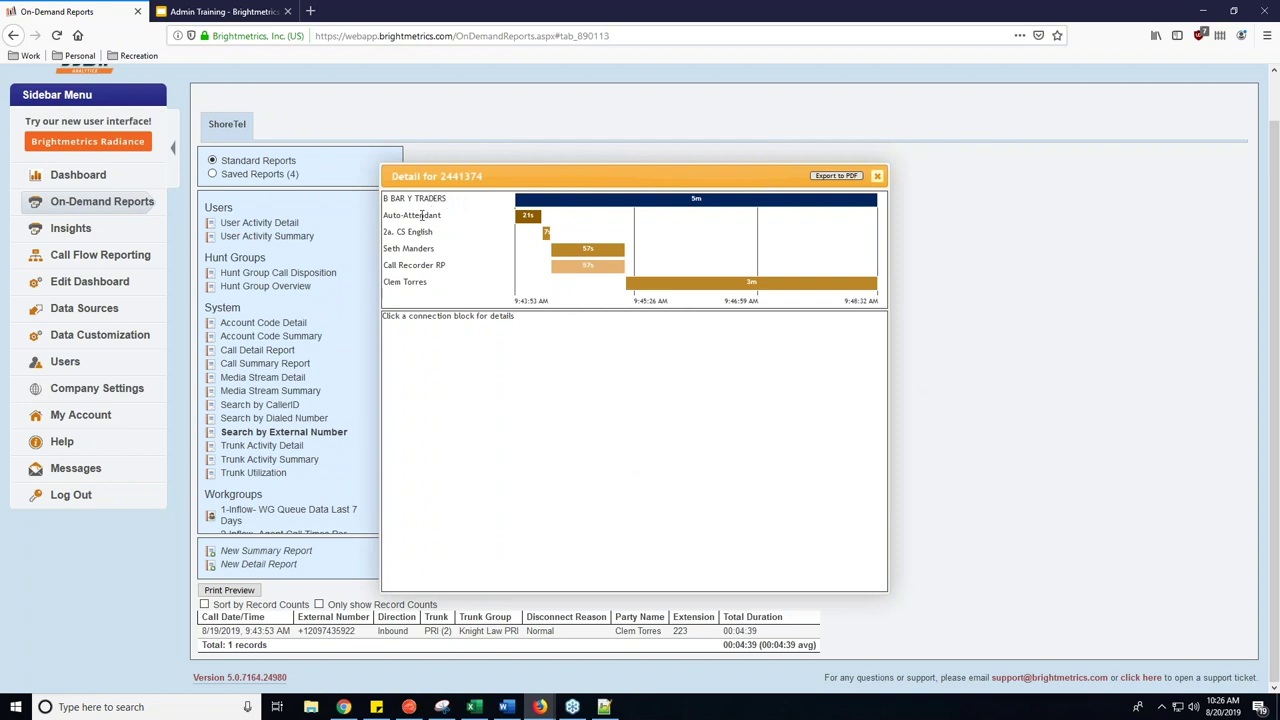
pyautogui.click(531, 202)
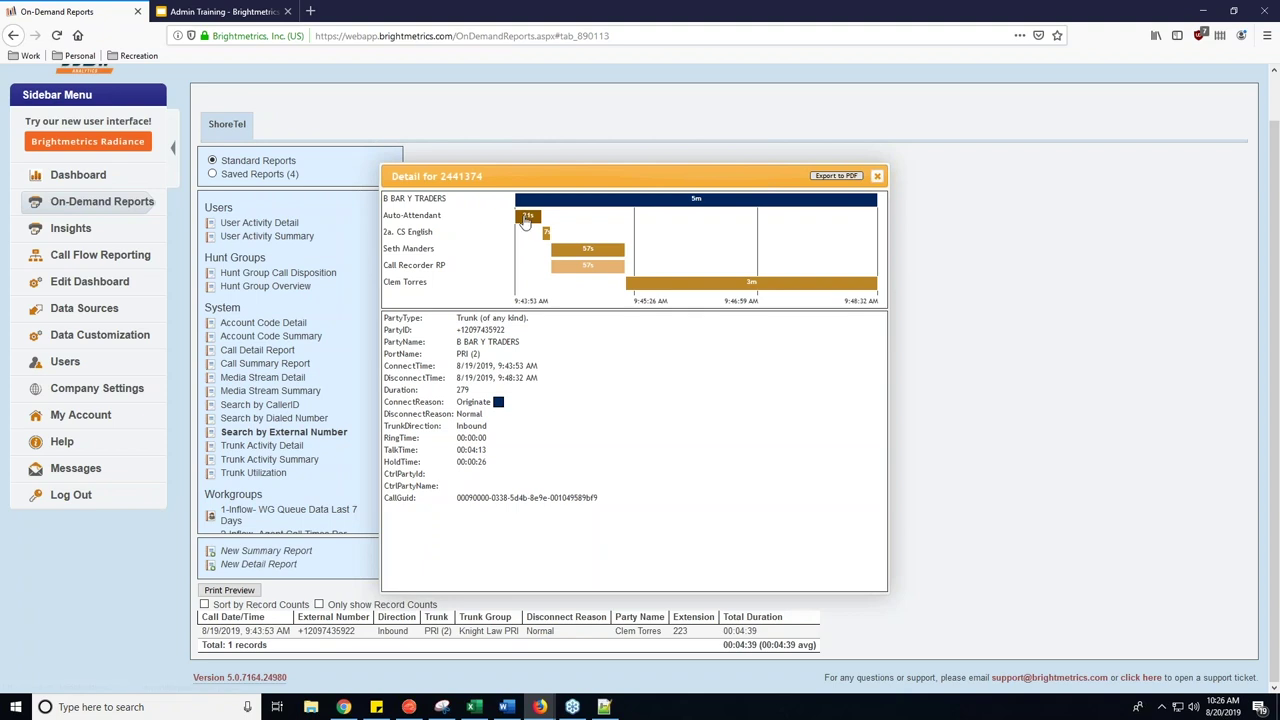
pyautogui.click(526, 218)
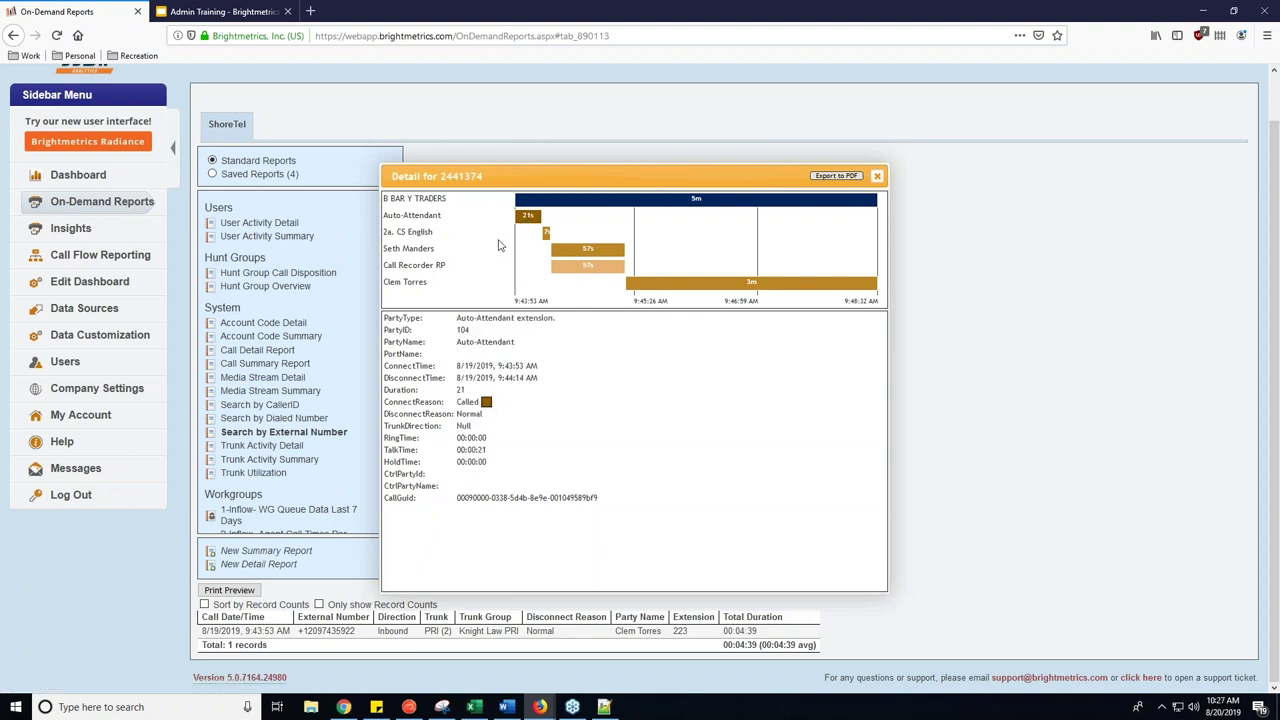
pyautogui.click(546, 233)
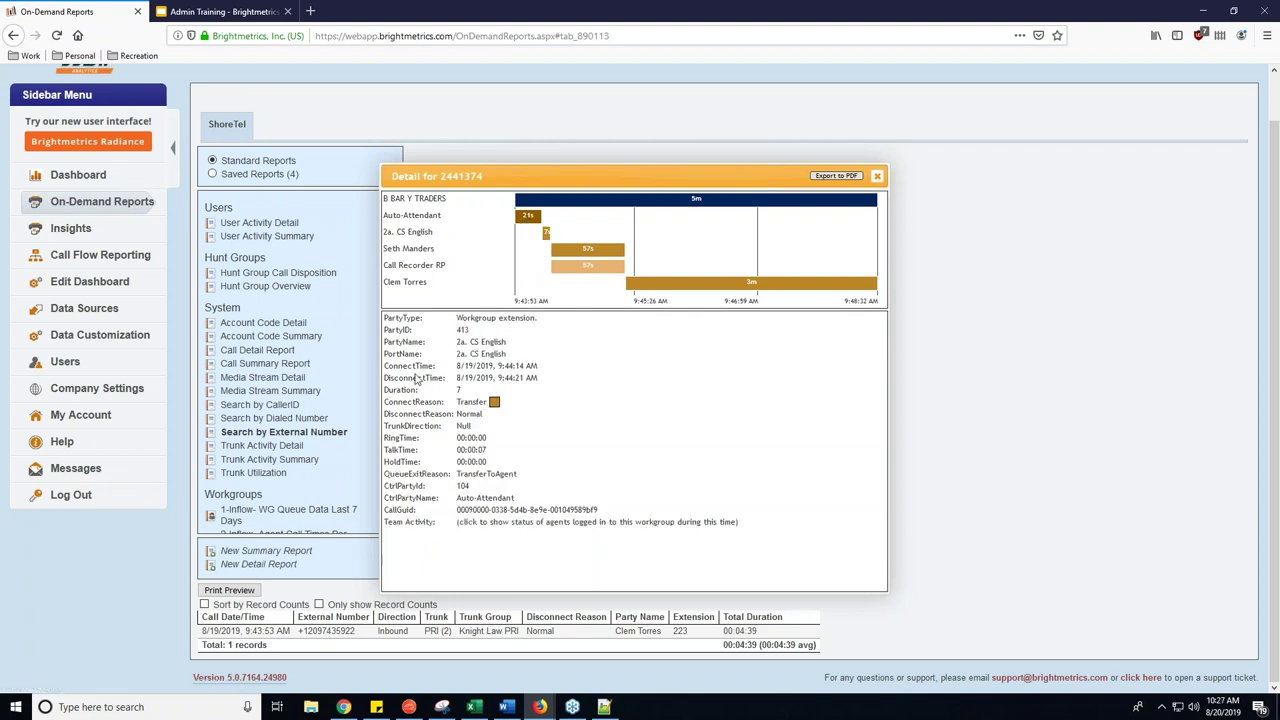
pyautogui.moveTo(517, 349); pyautogui.dragTo(457, 342)
pyautogui.click(520, 258)
pyautogui.click(562, 250)
pyautogui.scroll(1, 565, 260)
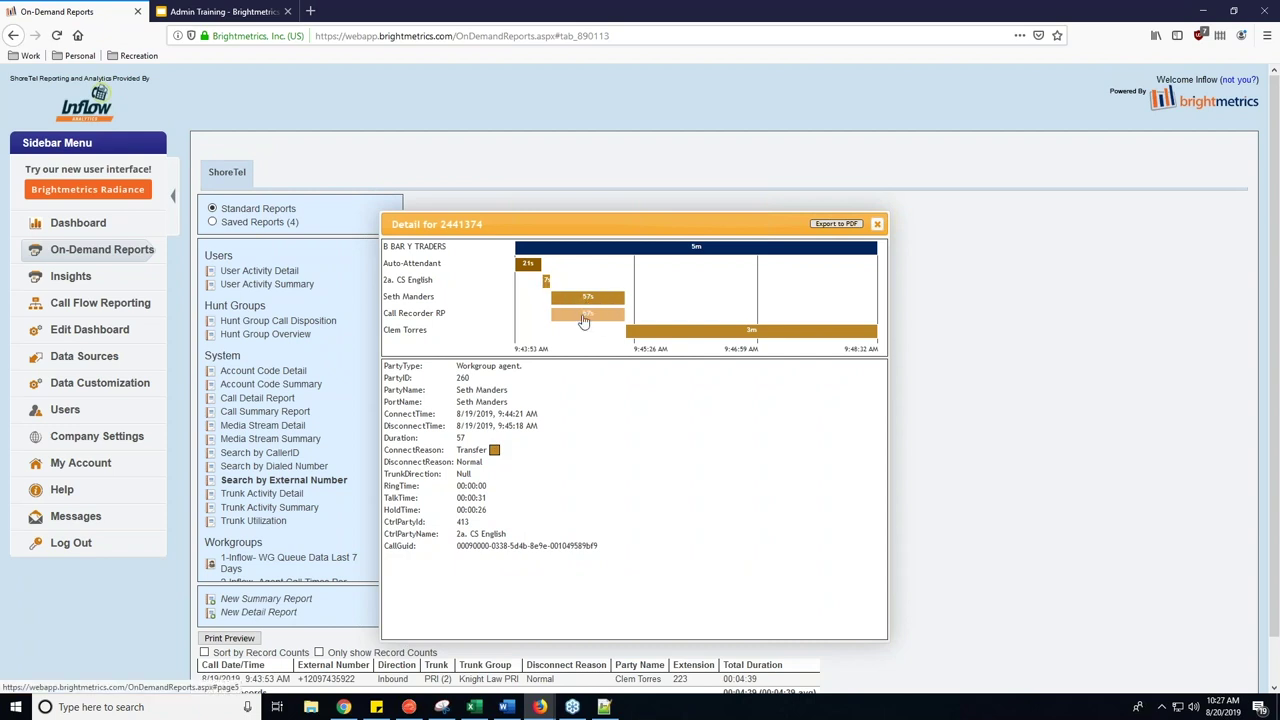
# - Inspect the Call Recorder RP connection and the final user extension's connect reason, talk time and disconnect reason, and close the call detail
pyautogui.moveTo(441, 314); pyautogui.dragTo(477, 323)
pyautogui.click(477, 323)
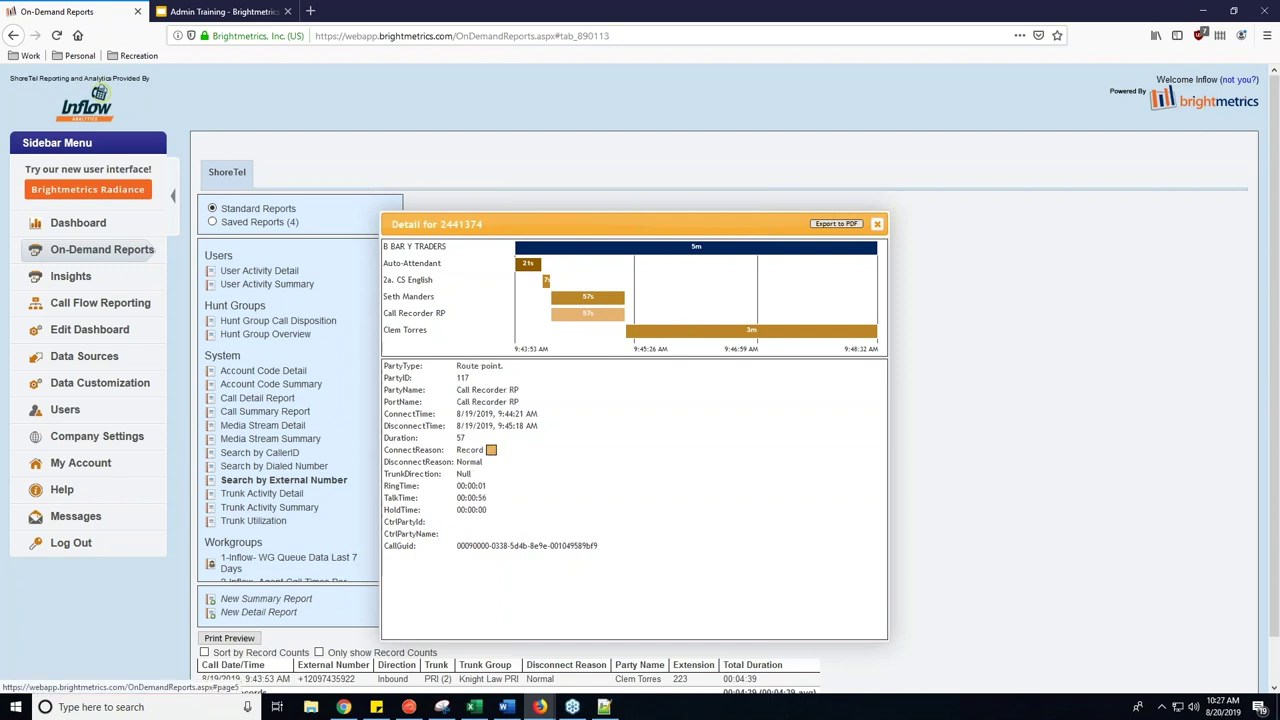
pyautogui.click(680, 332)
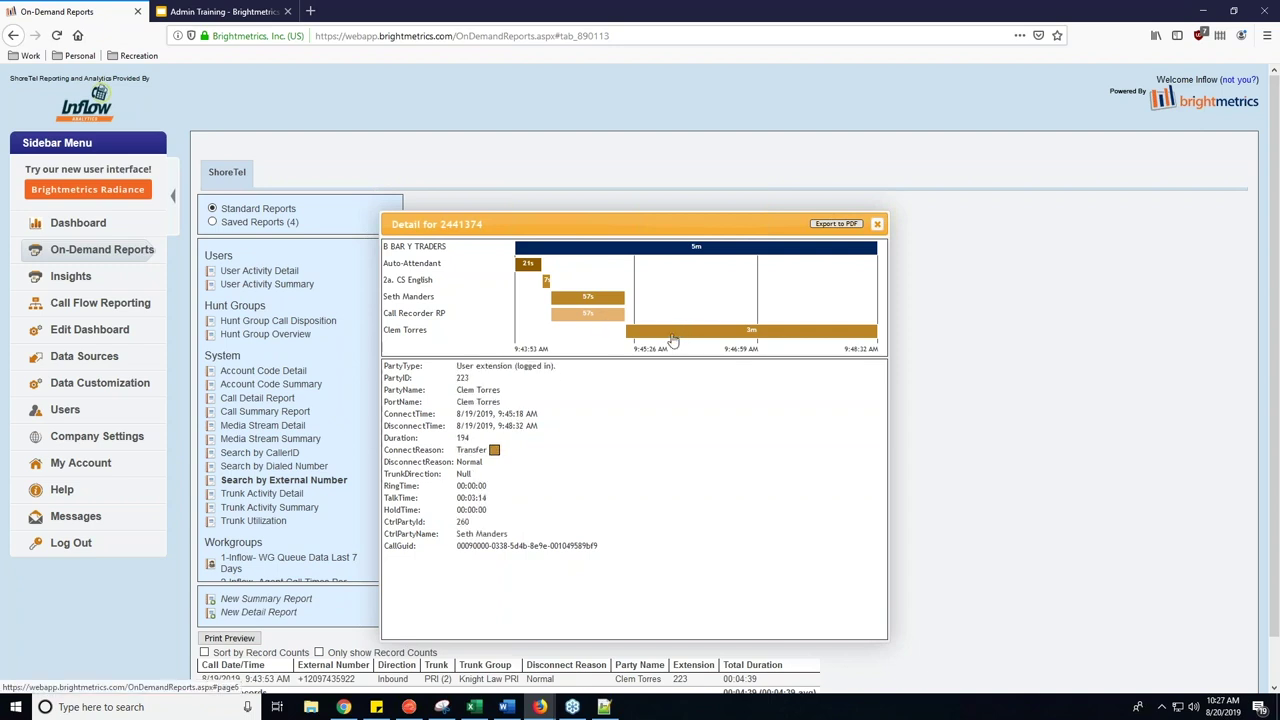
pyautogui.moveTo(488, 451); pyautogui.dragTo(461, 451)
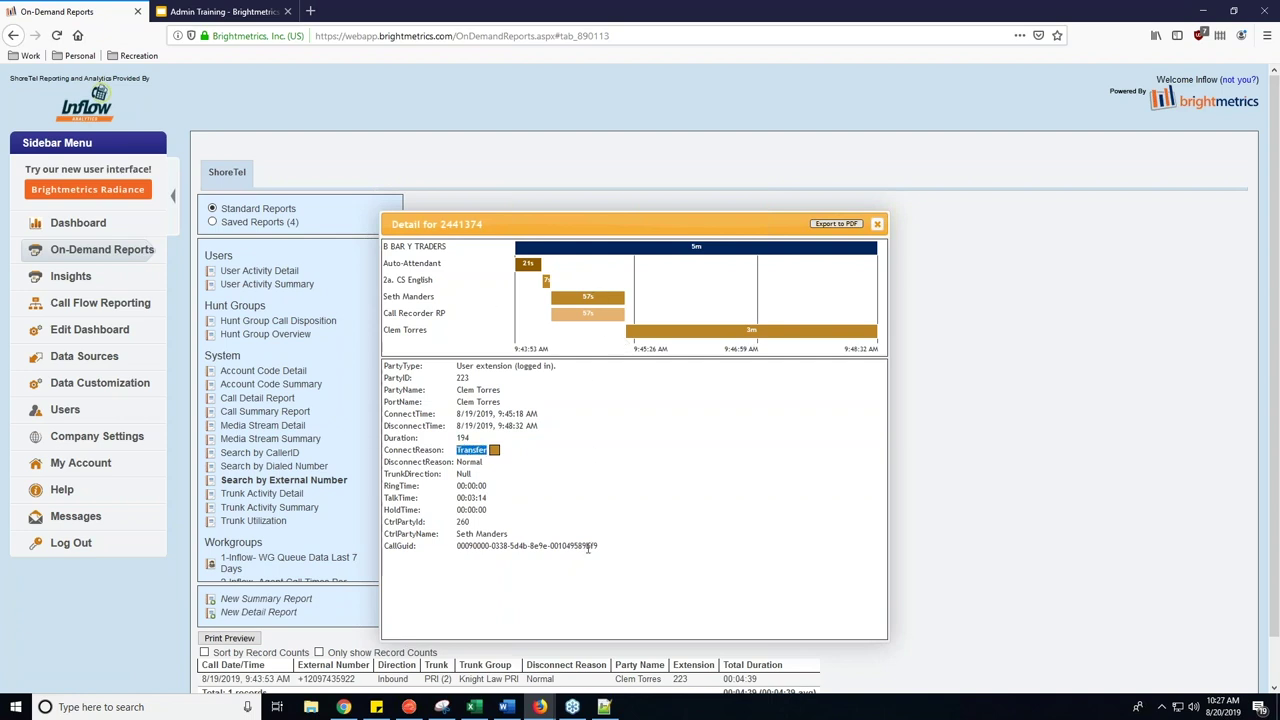
pyautogui.moveTo(455, 499); pyautogui.dragTo(495, 507)
pyautogui.doubleClick(469, 462)
pyautogui.click(877, 225)
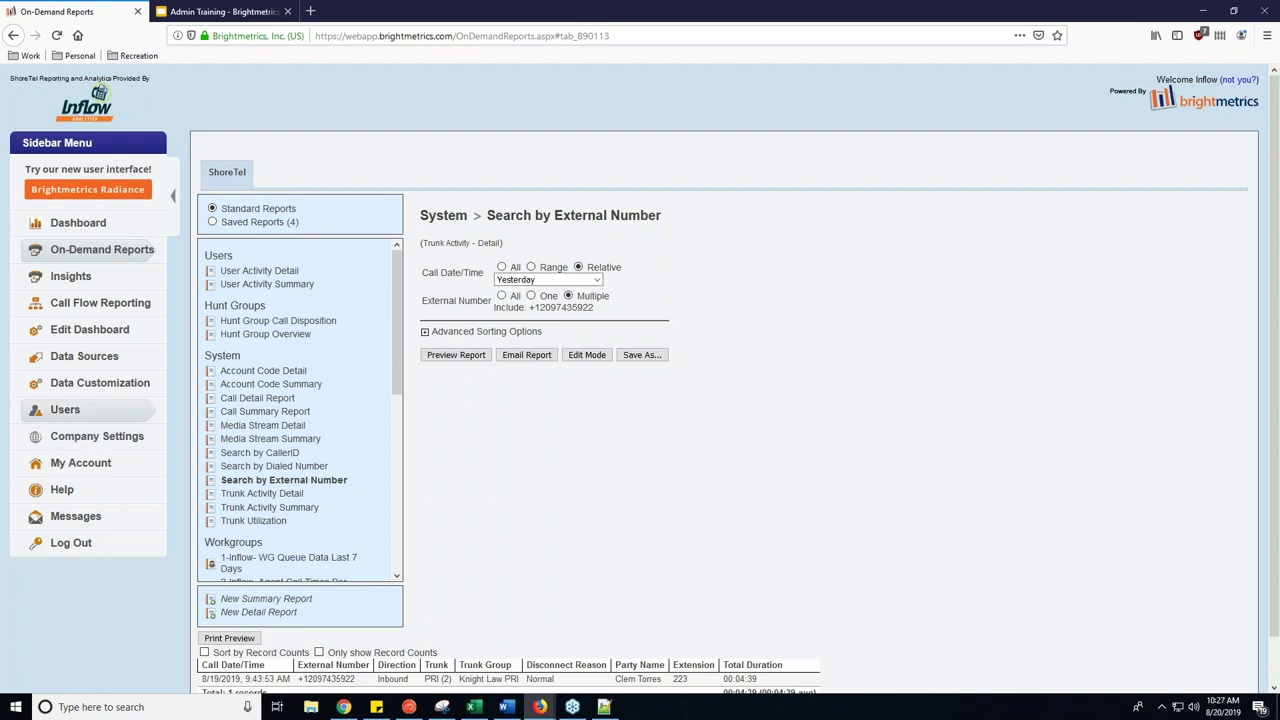
# - Open the Call Routing Diagram page for call flow reporting, cancel its data loading, and check the calendar for the schedule date
pyautogui.click(110, 303)
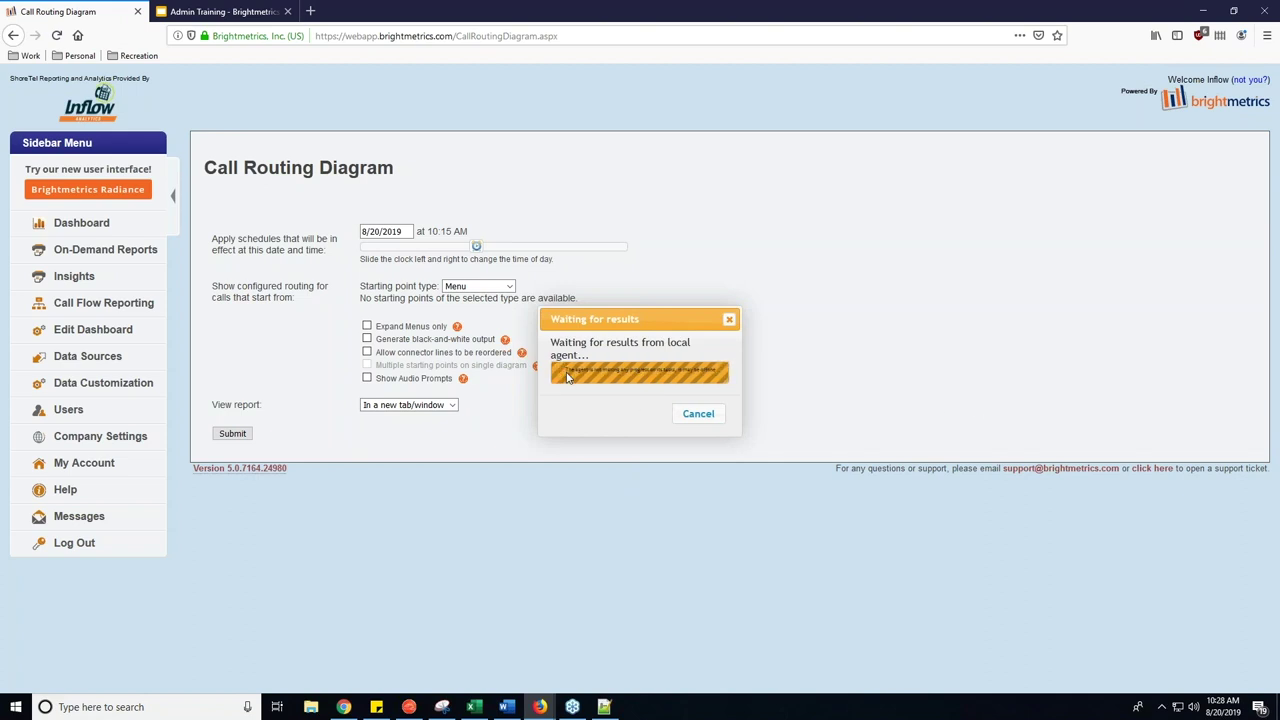
pyautogui.click(730, 322)
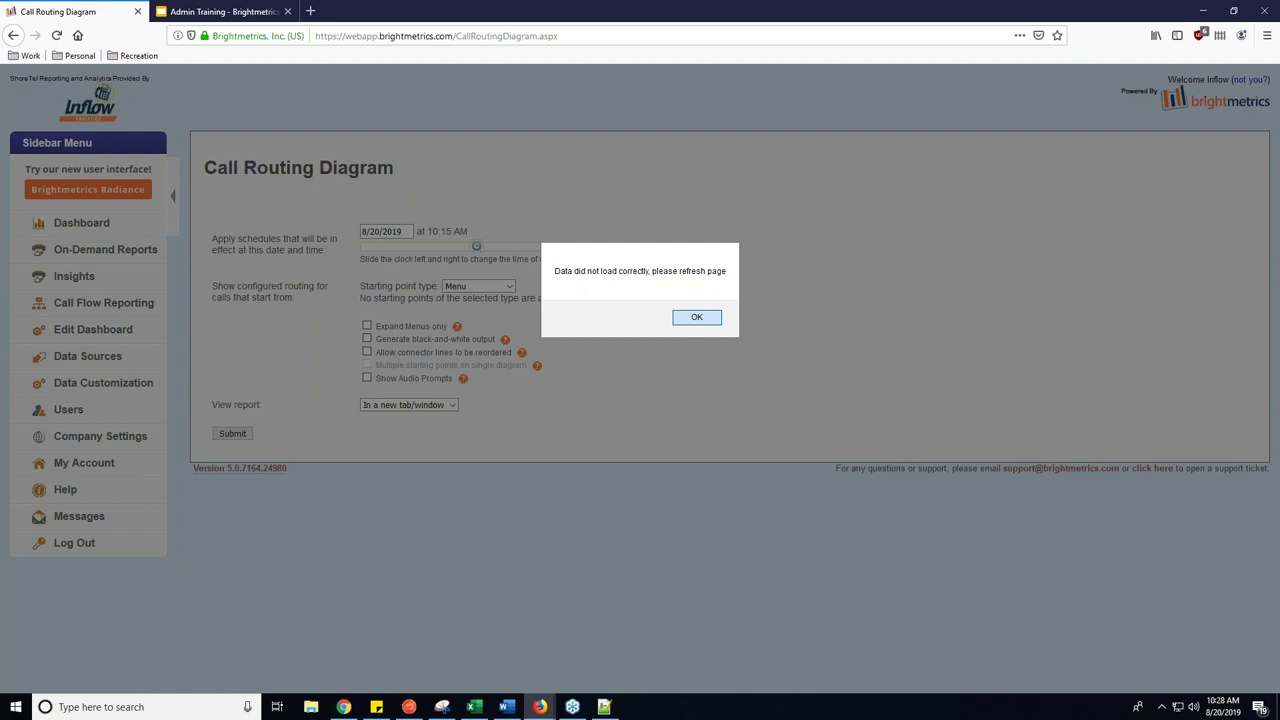
pyautogui.click(697, 317)
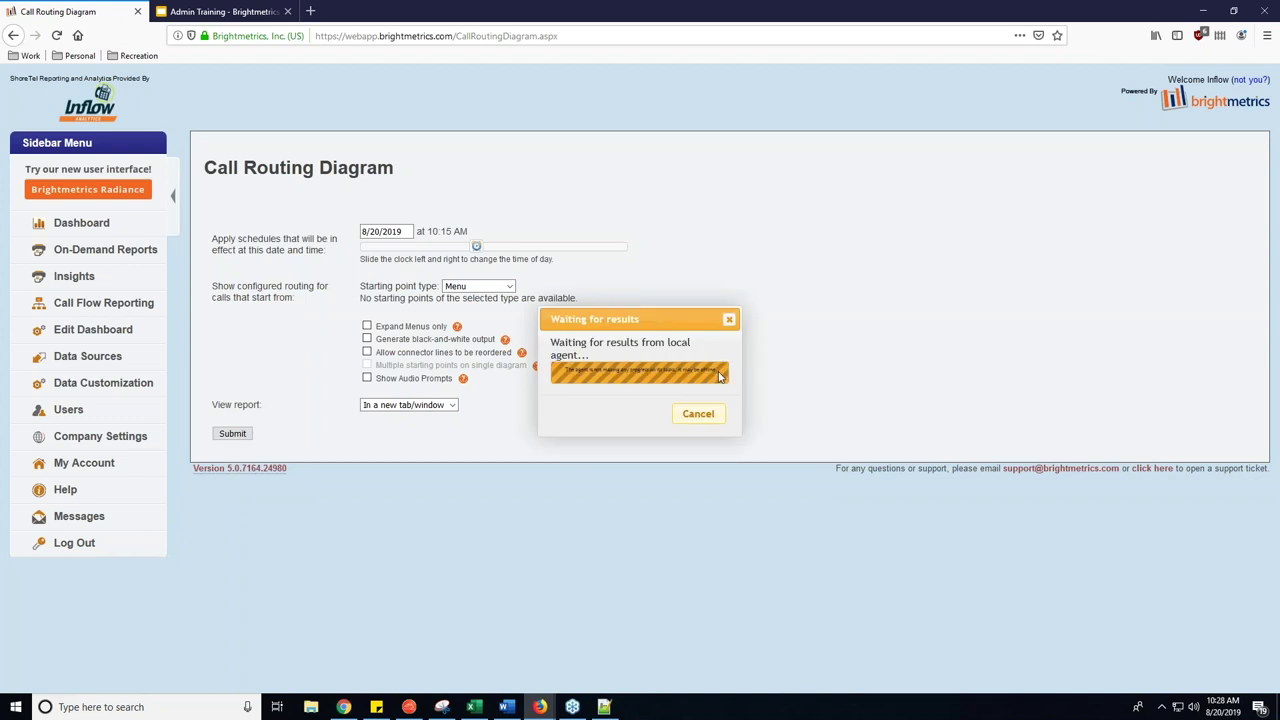
pyautogui.click(729, 319)
pyautogui.click(695, 317)
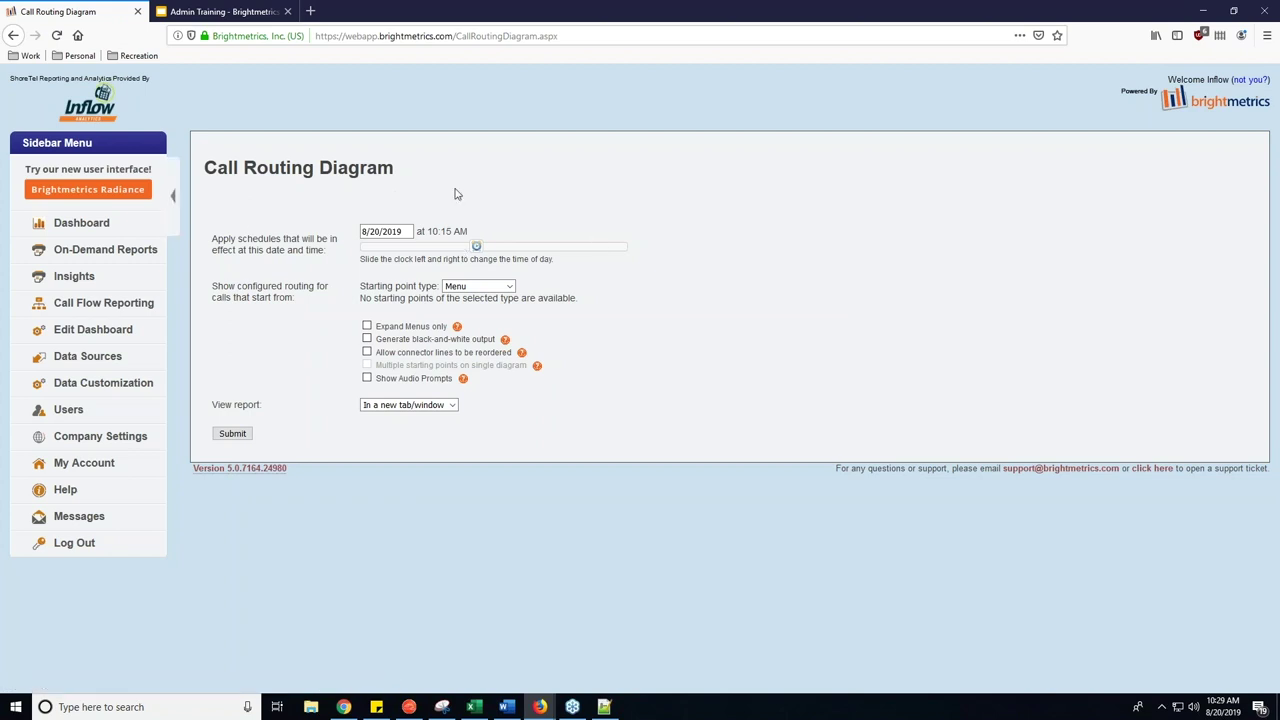
pyautogui.click(411, 236)
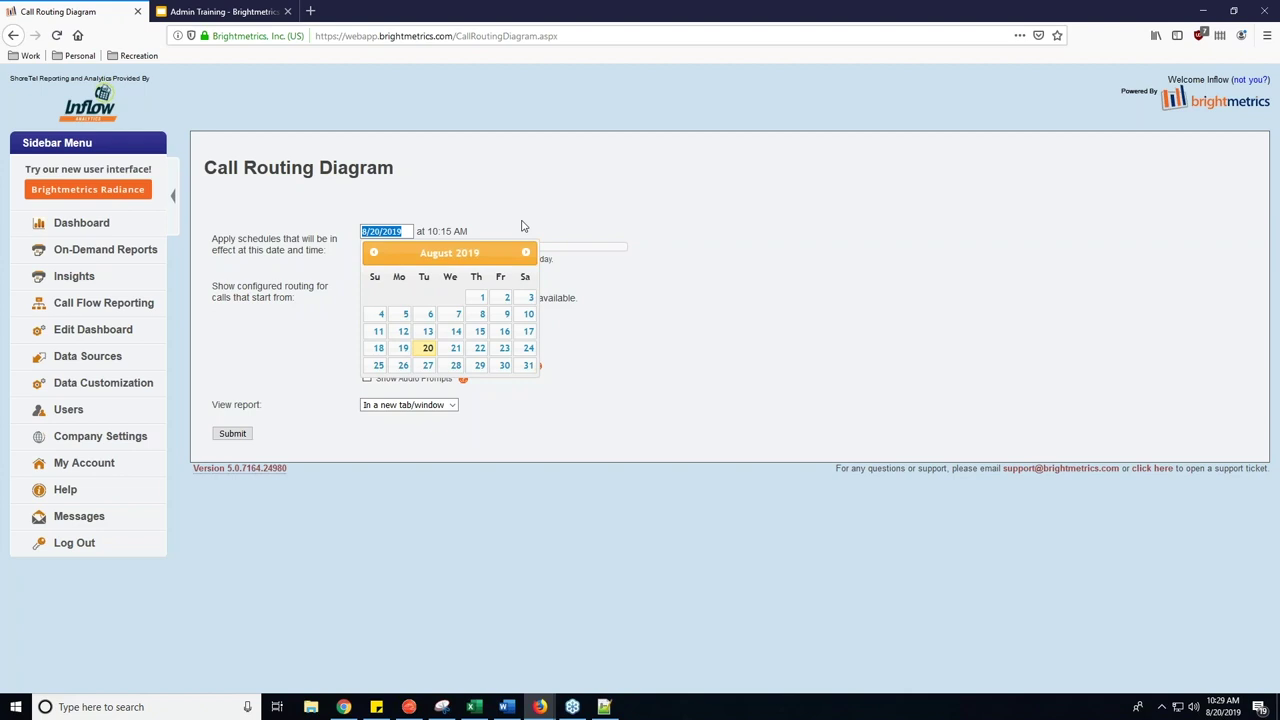
pyautogui.click(869, 317)
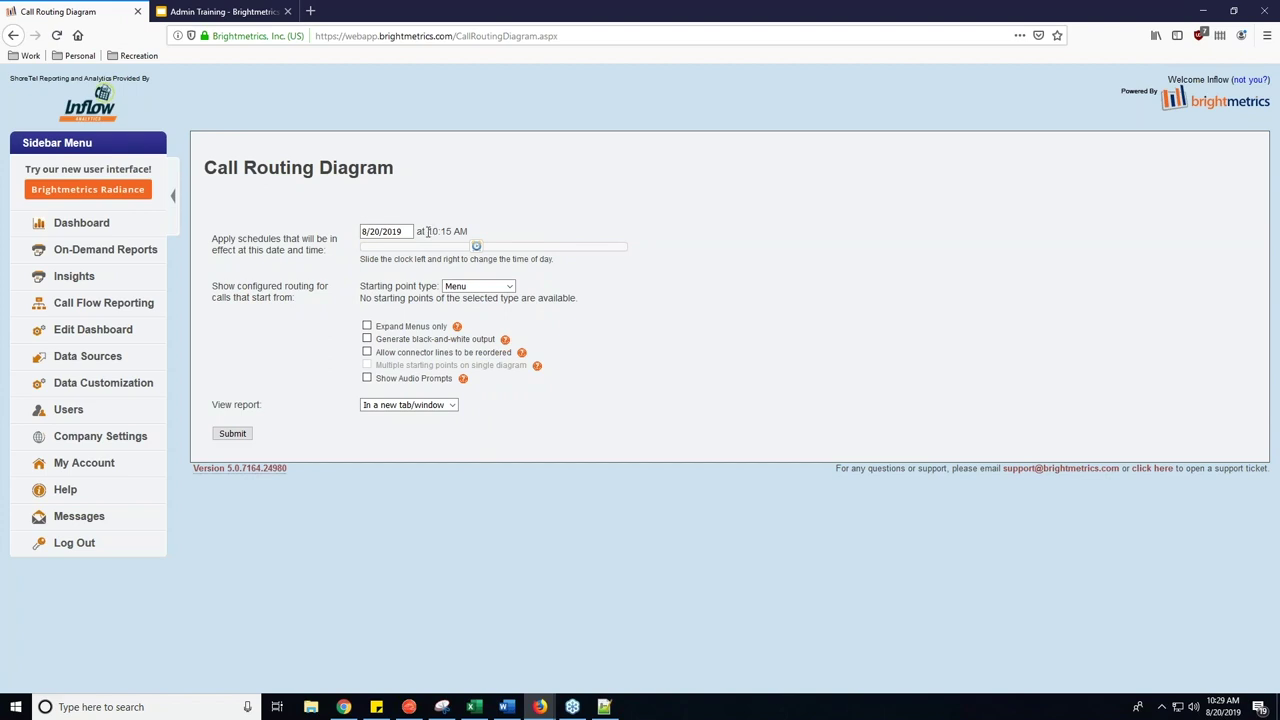
# - Check the available starting point types for the call routing diagram and set the schedule time to 7:45 PM
pyautogui.moveTo(428, 231); pyautogui.dragTo(452, 232)
pyautogui.moveTo(477, 250)
pyautogui.mouseDown()
pyautogui.moveTo(591, 266)
pyautogui.moveTo(480, 257)
pyautogui.mouseUp()
pyautogui.click(490, 286)
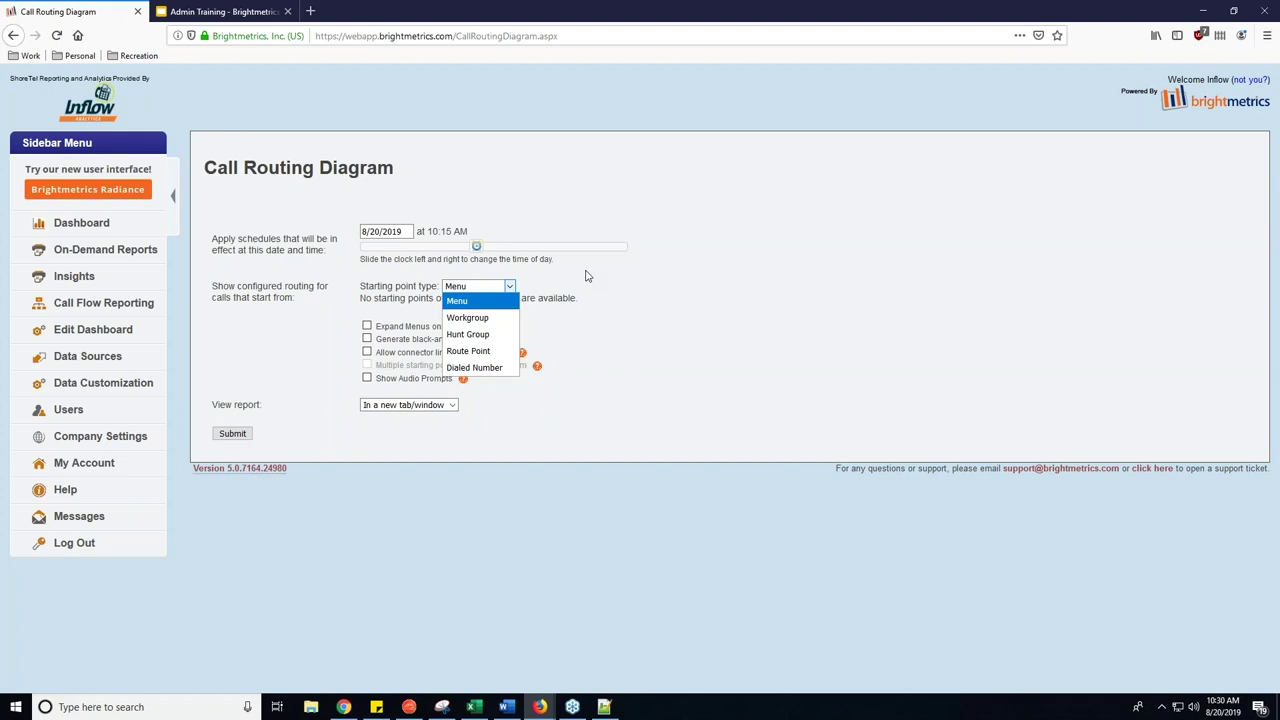
pyautogui.click(754, 317)
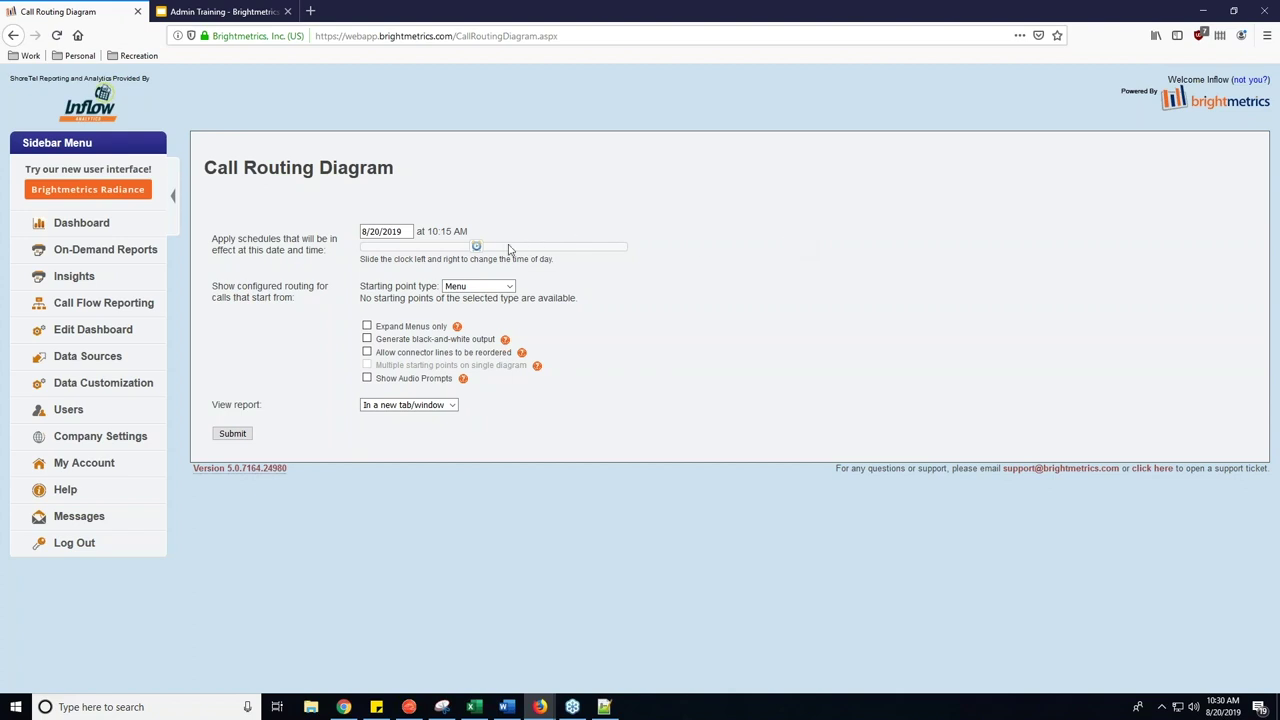
pyautogui.moveTo(475, 250); pyautogui.dragTo(583, 257)
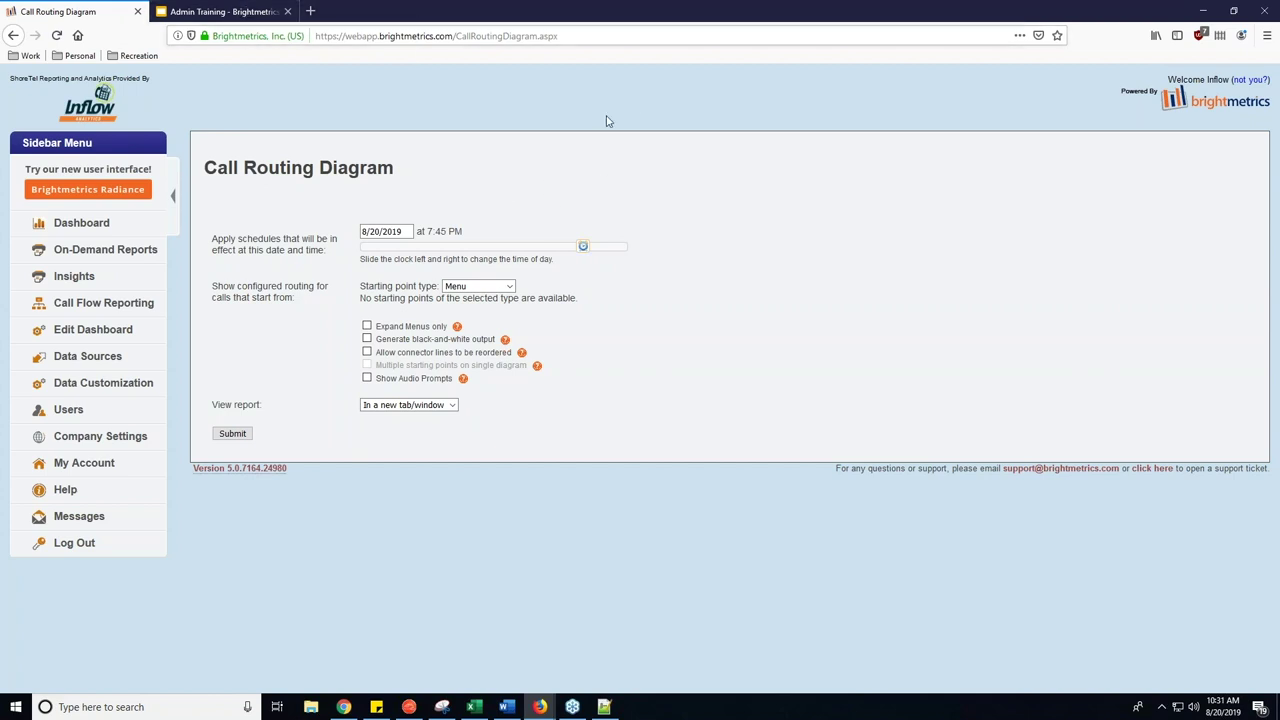
# - Switch to the Admin Training presentation in Google Slides and show the Questions & Answers slide
pyautogui.moveTo(65, 489)
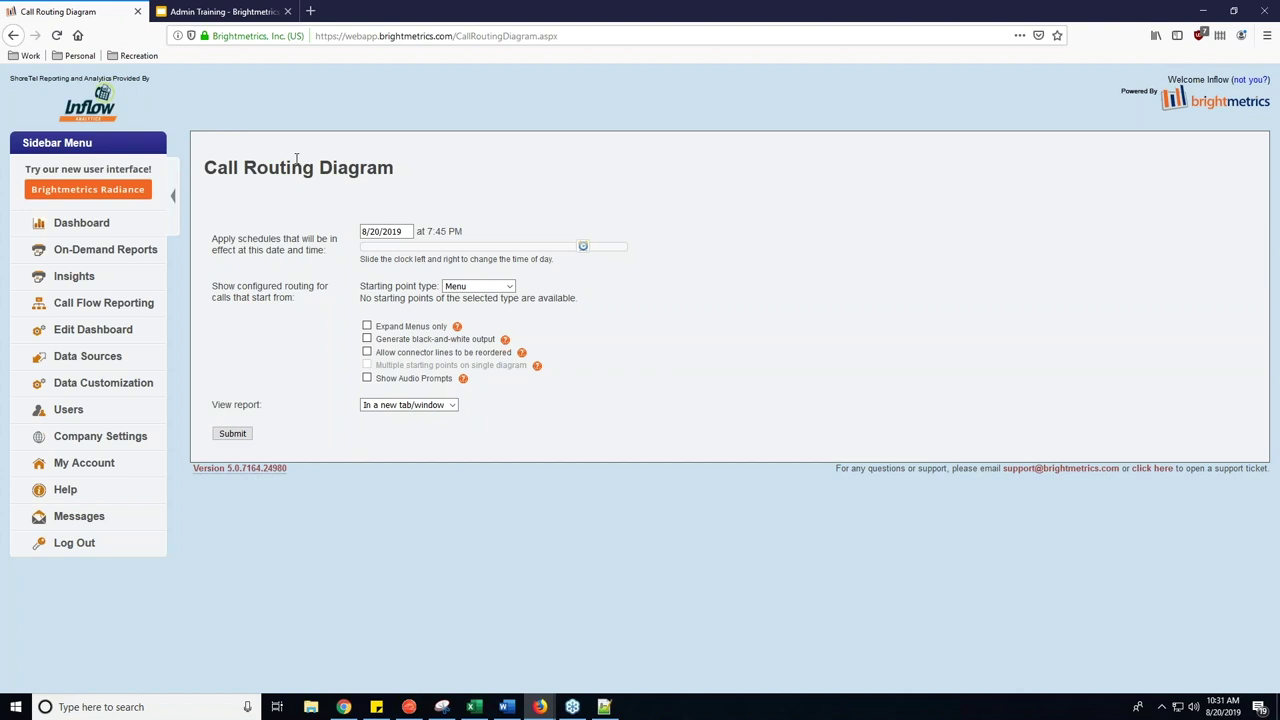
pyautogui.click(244, 11)
pyautogui.scroll(-3, 139, 578)
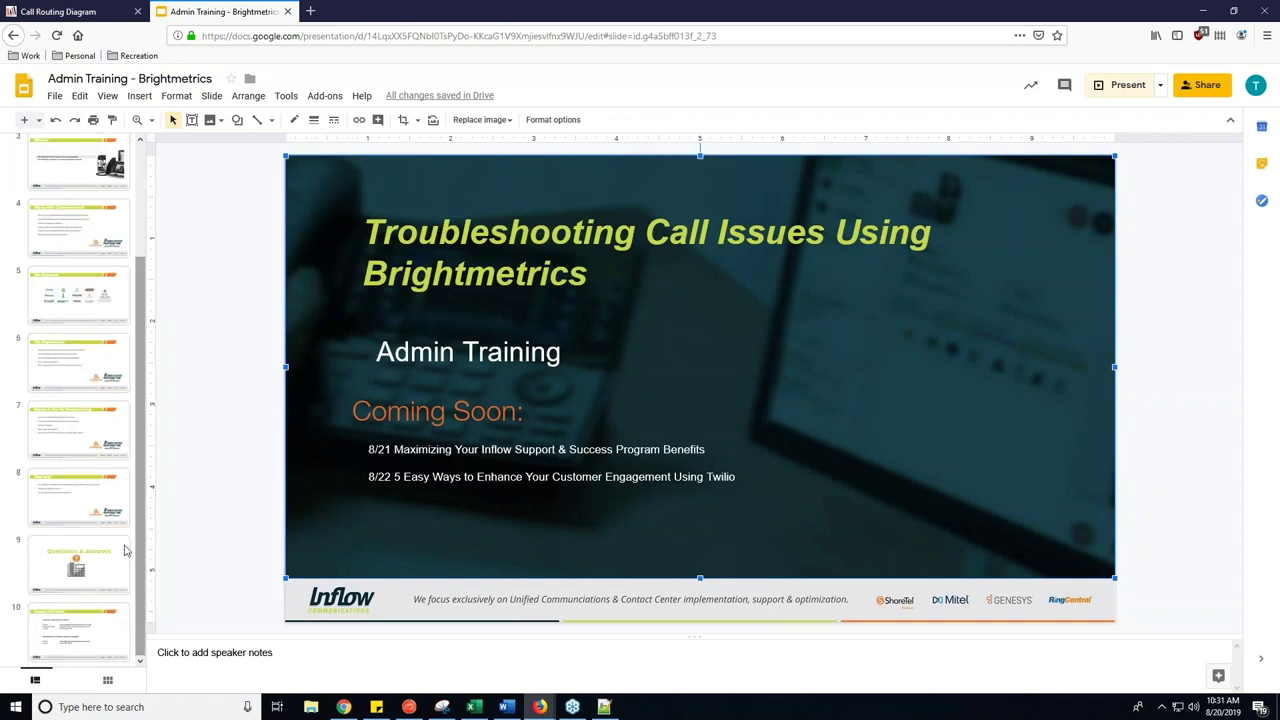
pyautogui.click(103, 557)
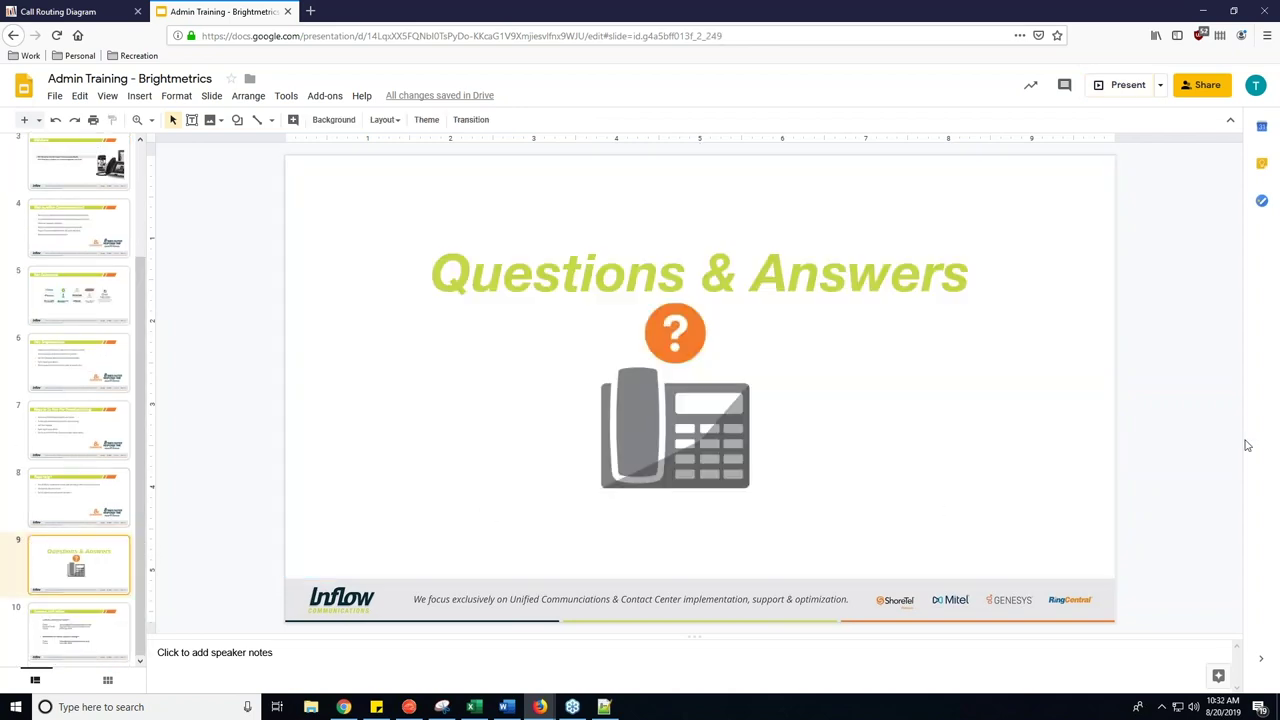